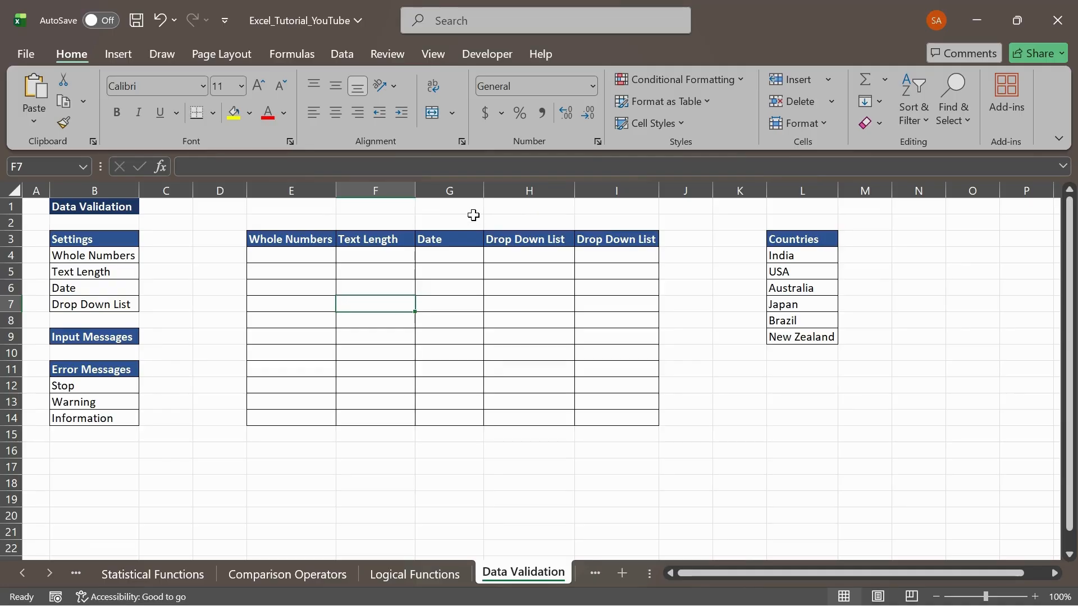
Step: Review the Settings, Input Messages and Error Messages topic lists in column B
{"action": "left_click", "coordinate": [340, 55]}
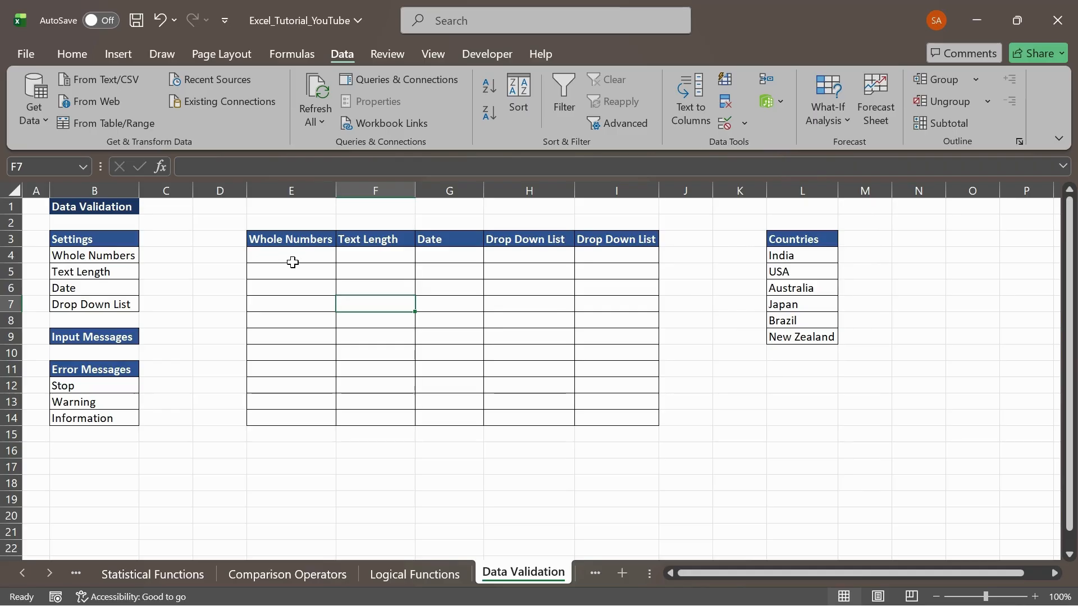
{"action": "left_click_drag", "start_coordinate": [85, 238], "coordinate": [80, 302]}
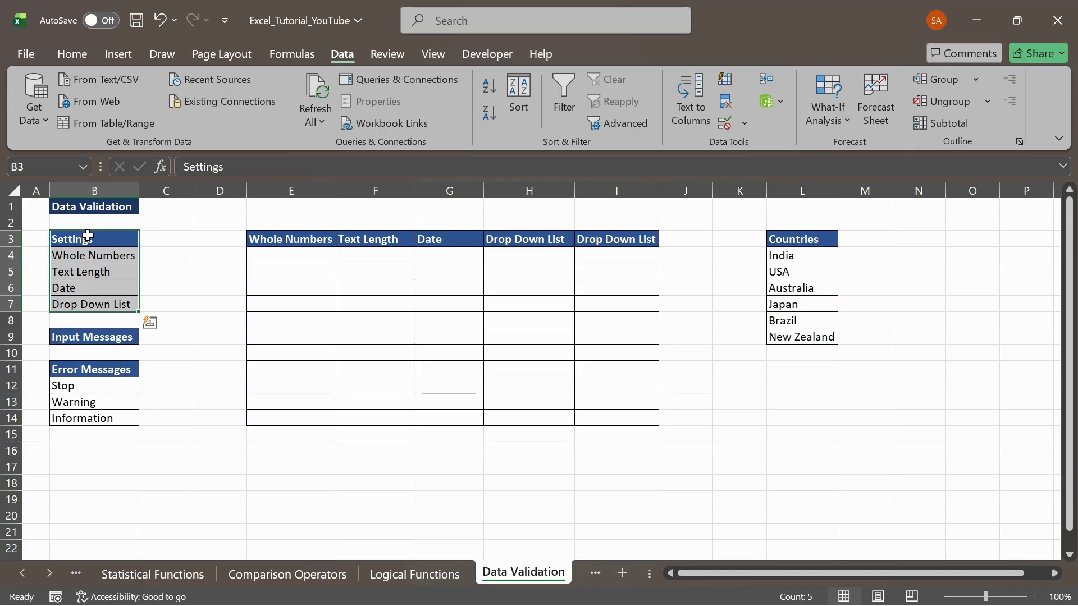
{"action": "left_click", "coordinate": [84, 256]}
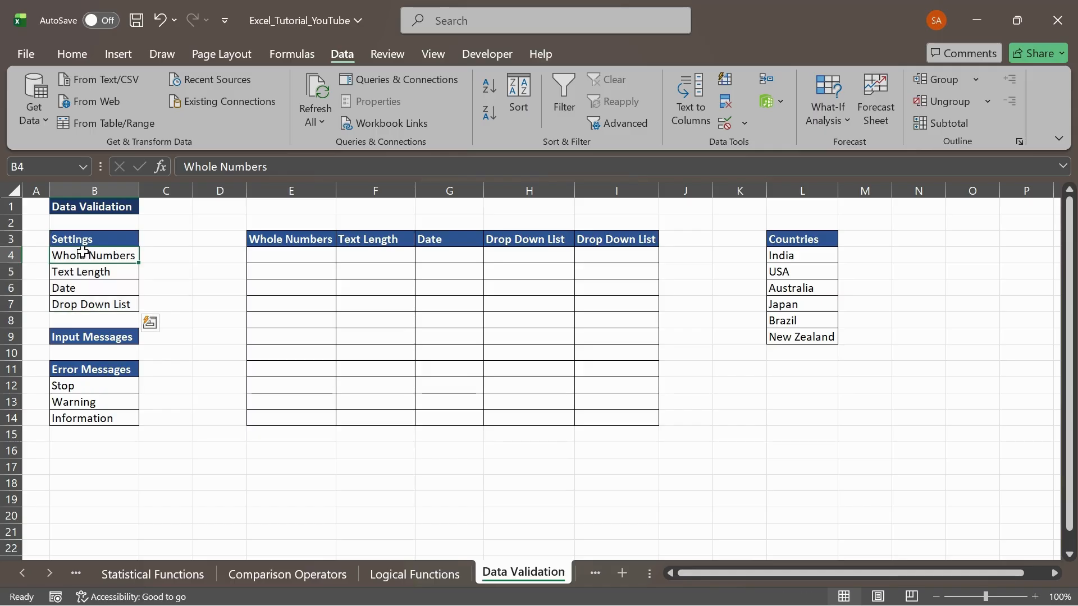
{"action": "left_click_drag", "start_coordinate": [85, 242], "coordinate": [69, 303]}
{"action": "left_click", "coordinate": [84, 256]}
{"action": "left_click", "coordinate": [89, 272]}
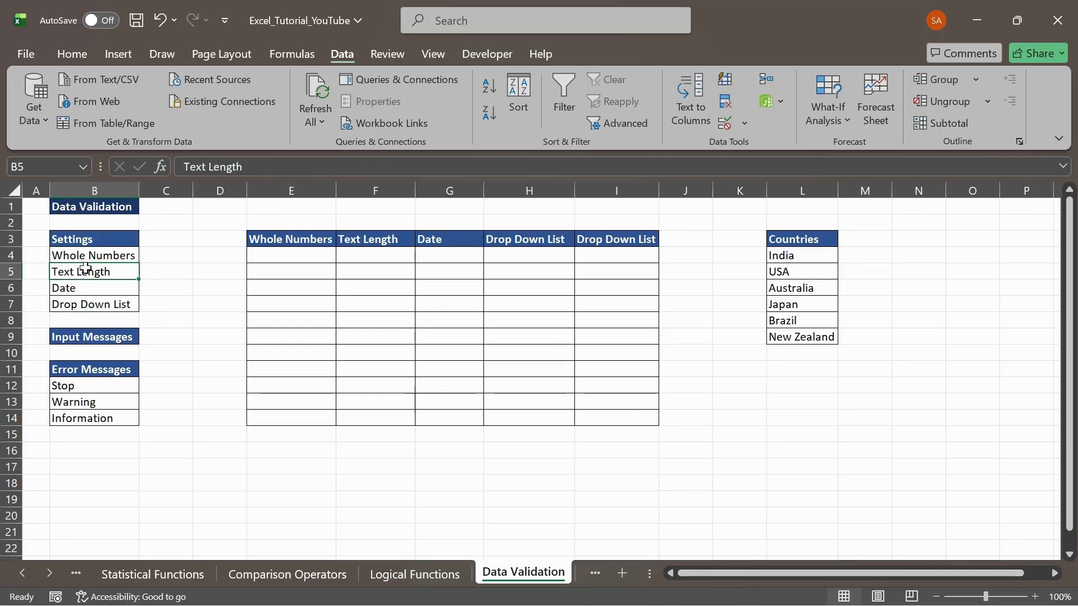
{"action": "left_click", "coordinate": [85, 286]}
{"action": "left_click", "coordinate": [81, 303]}
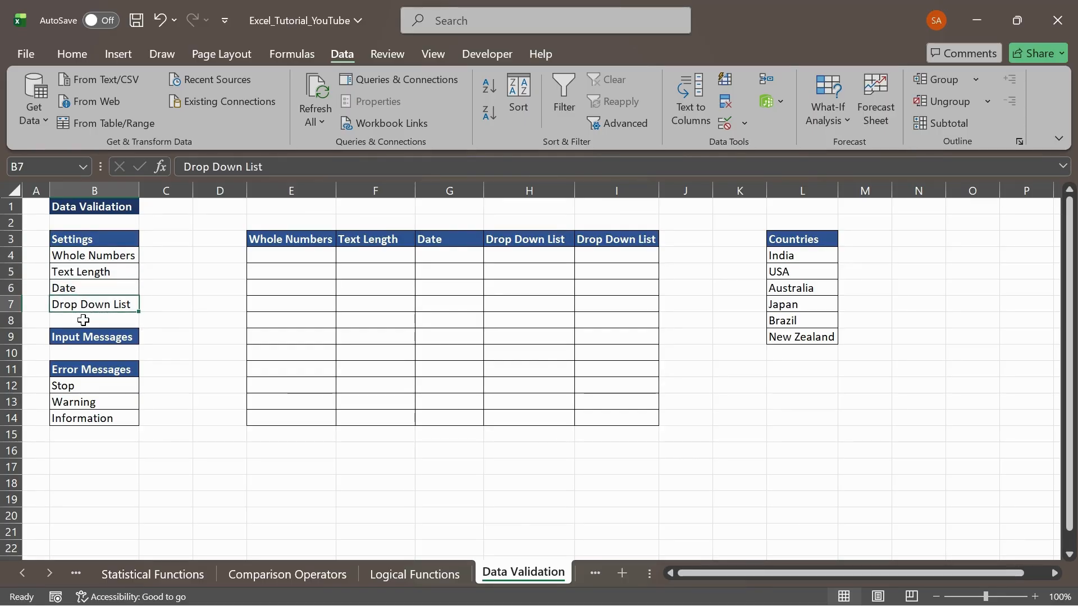
{"action": "left_click", "coordinate": [84, 337]}
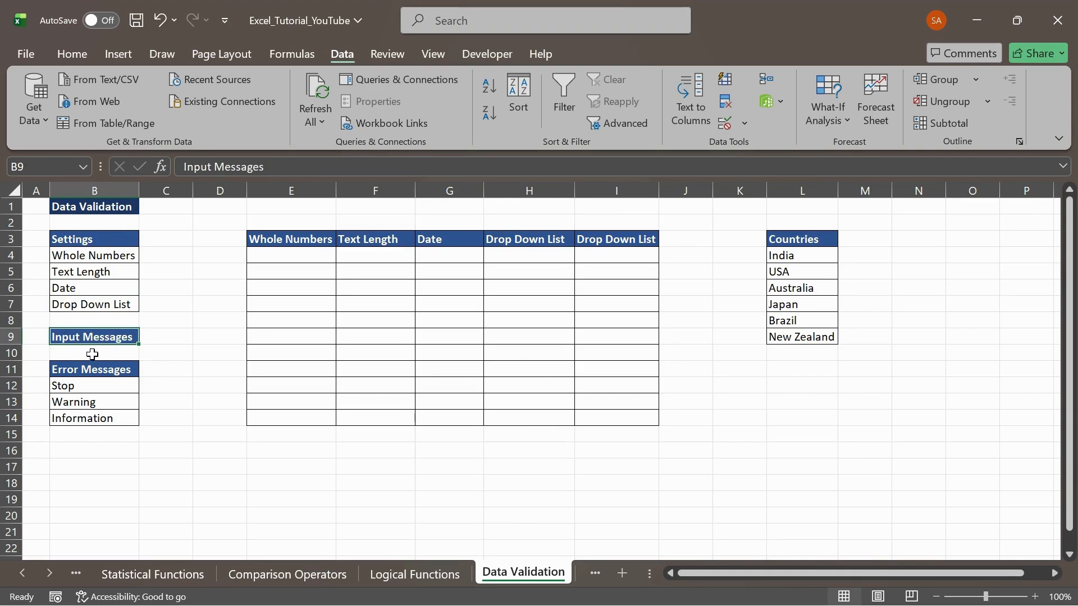
{"action": "left_click", "coordinate": [83, 370]}
{"action": "left_click_drag", "start_coordinate": [82, 371], "coordinate": [82, 416]}
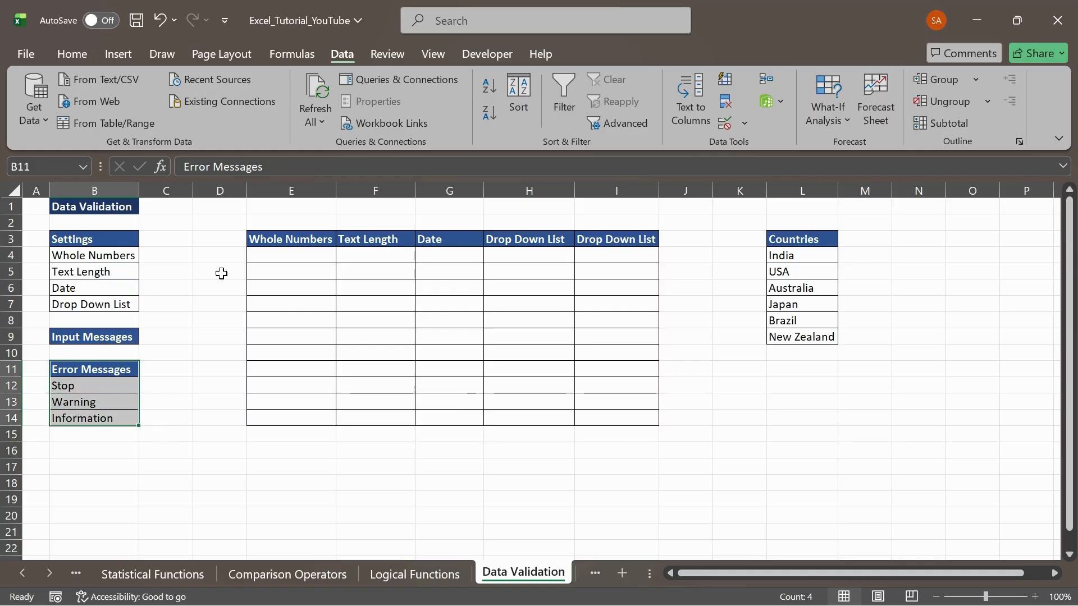
Step: Enter the text "Progademy" in cell E1
{"action": "left_click", "coordinate": [289, 206]}
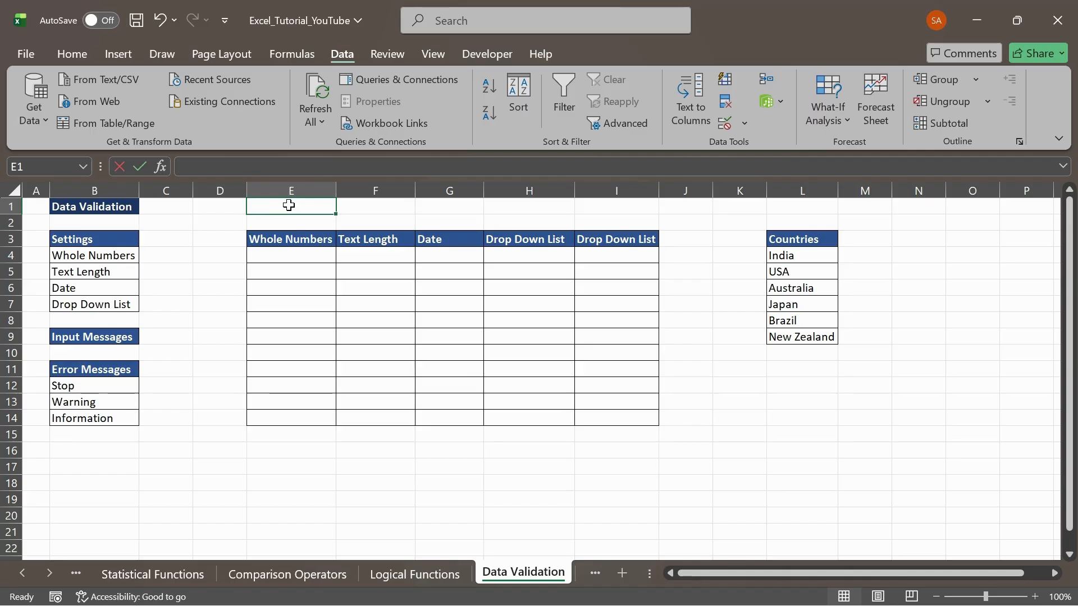
{"action": "type", "text": "Progadmey"}
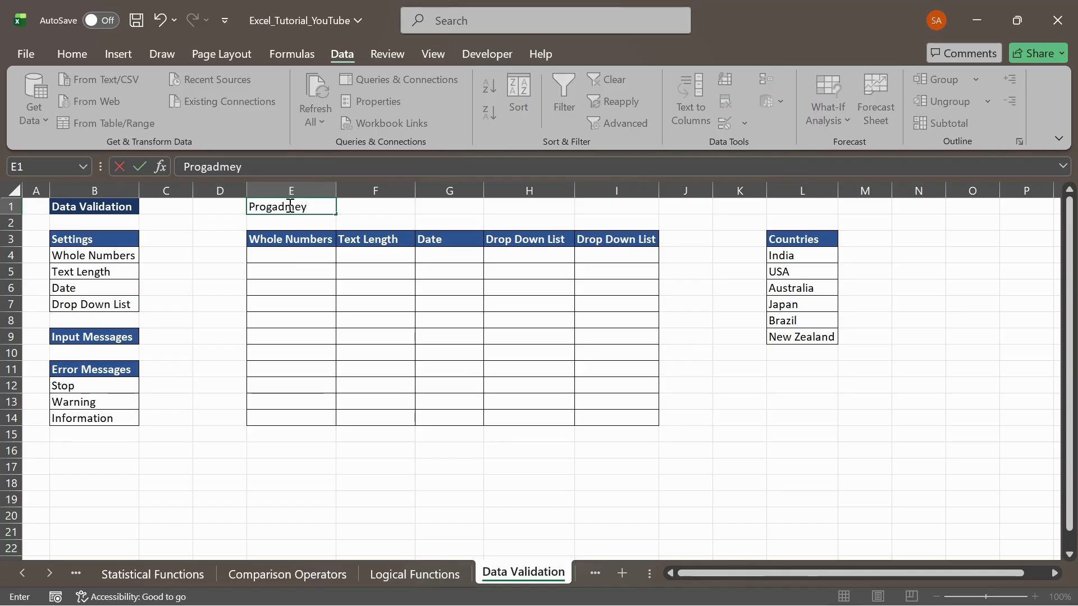
{"action": "key", "text": "BackSpace"}
{"action": "key", "text": "BackSpace"}
{"action": "key", "text": "BackSpace"}
{"action": "type", "text": "em"}
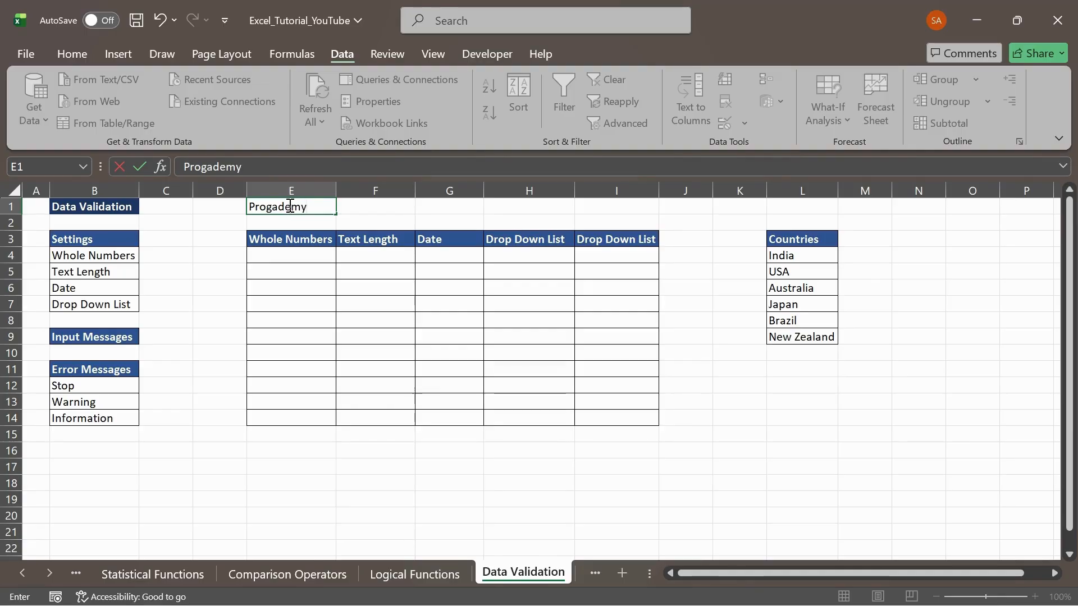
{"action": "key", "text": "Tab"}
{"action": "type", "text": "Cha"}
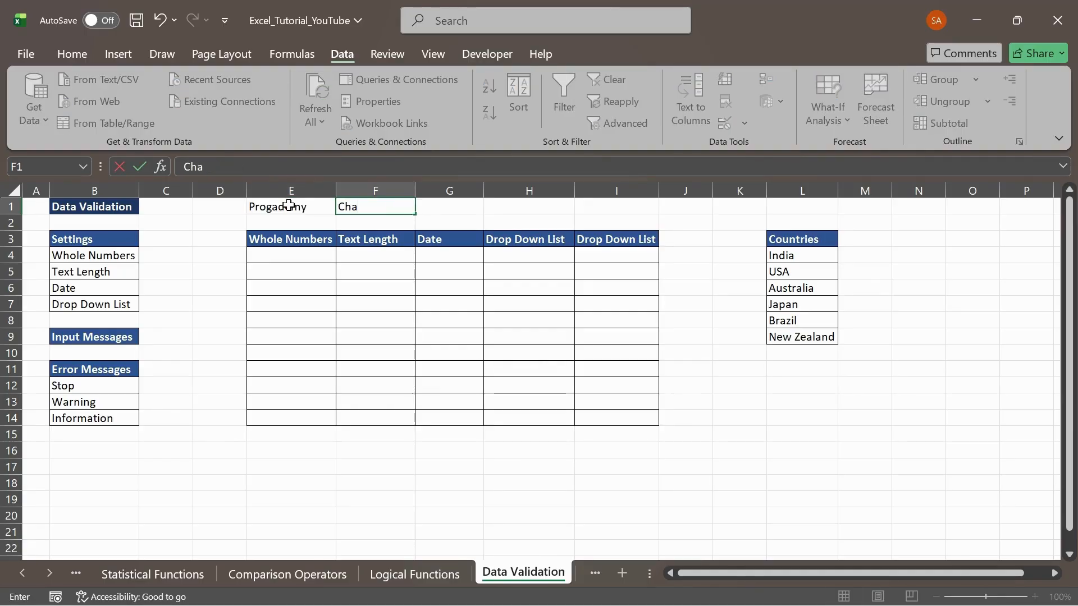
{"action": "type", "text": "nnel"}
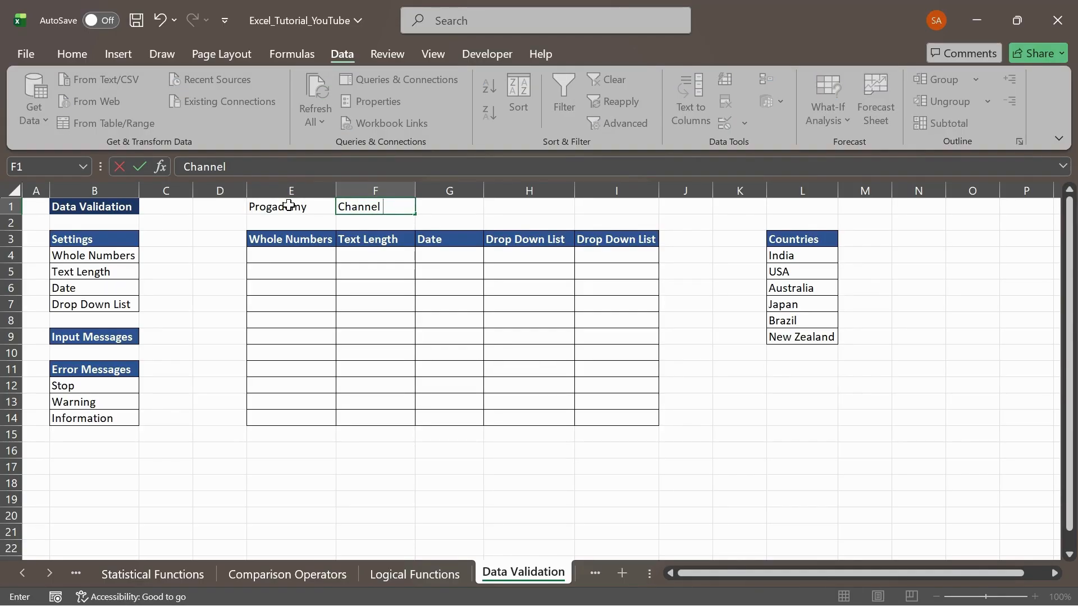
{"action": "key", "text": "BackSpace"}
{"action": "key", "text": "BackSpace"}
{"action": "key", "text": "BackSpace"}
{"action": "key", "text": "BackSpace"}
{"action": "key", "text": "BackSpace"}
{"action": "key", "text": "BackSpace"}
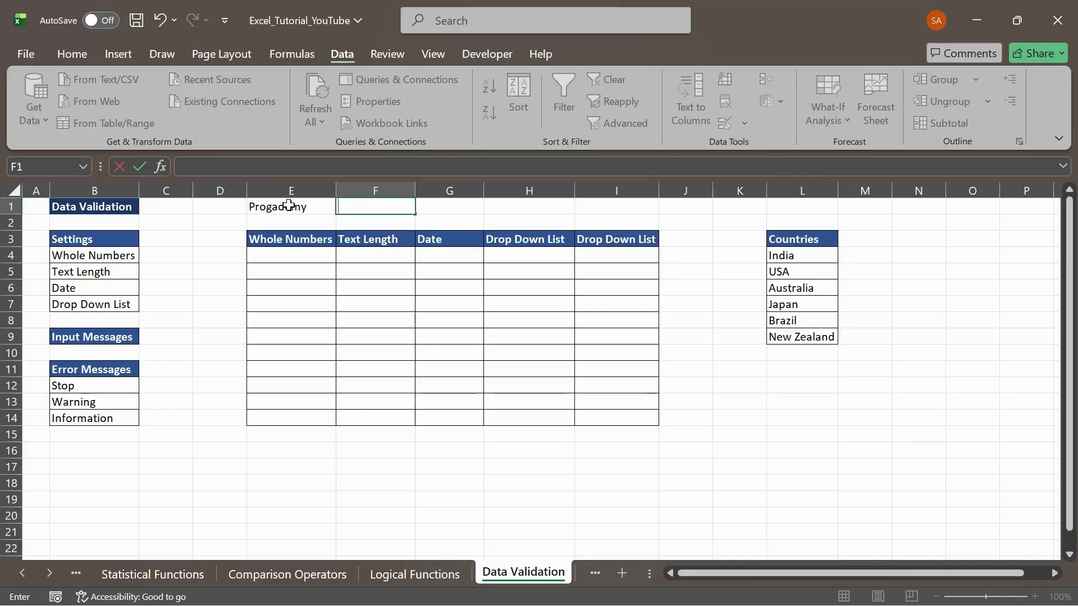
Step: Enter the text "subscribe to my channel" in cell F1
{"action": "type", "text": "subscribe"}
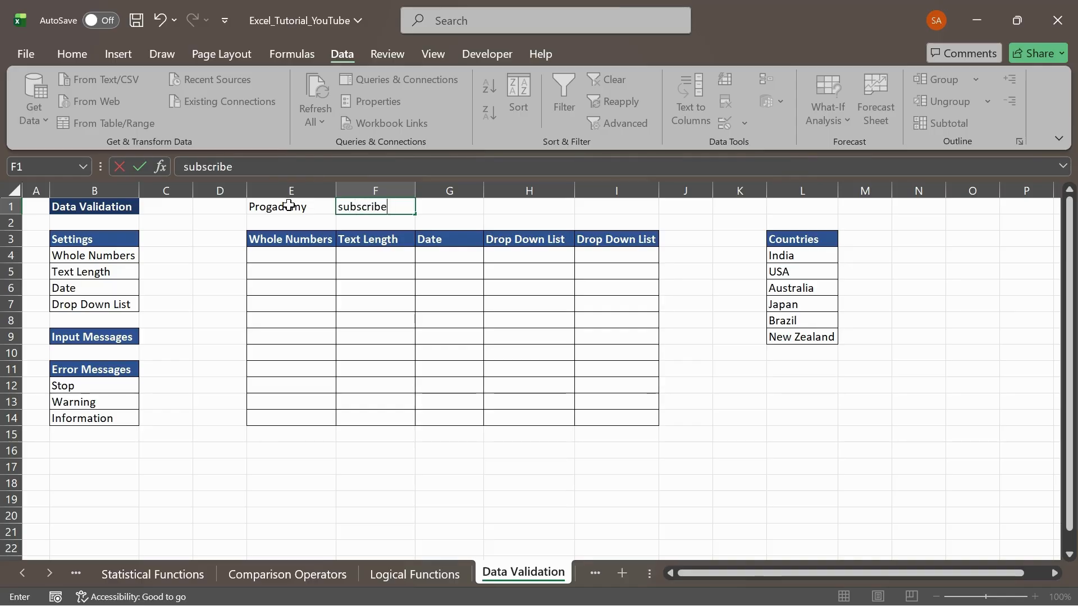
{"action": "type", "text": " to my"}
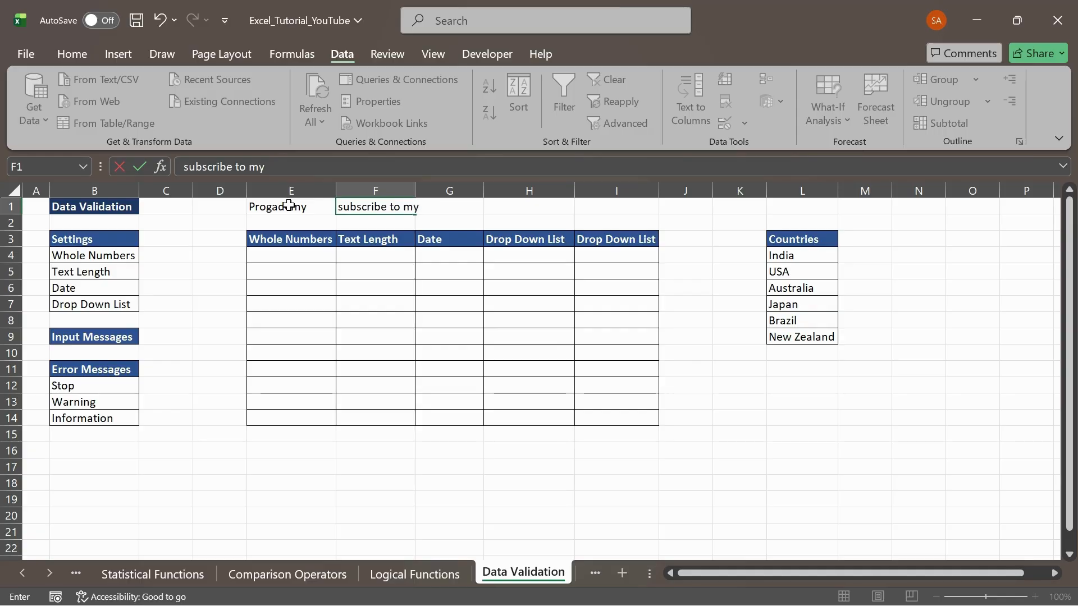
{"action": "type", "text": " channel"}
{"action": "key", "text": "Right"}
{"action": "key", "text": "Right"}
{"action": "key", "text": "Right"}
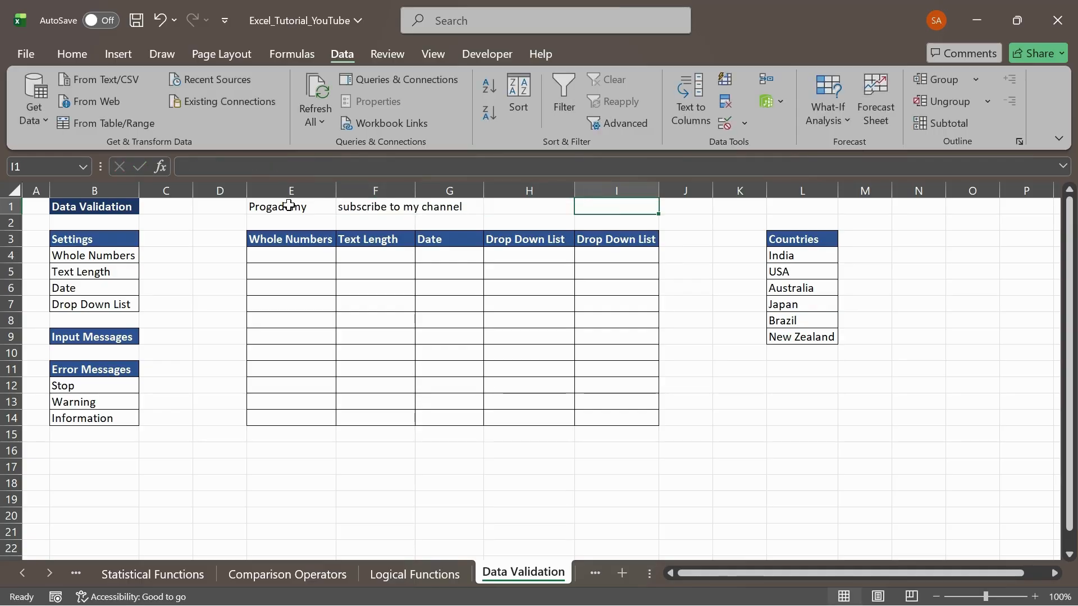
Step: Enter "12345678 - abc" in cell H1 and 1234577 in cell I1
{"action": "key", "text": "Left"}
{"action": "type", "text": "123"}
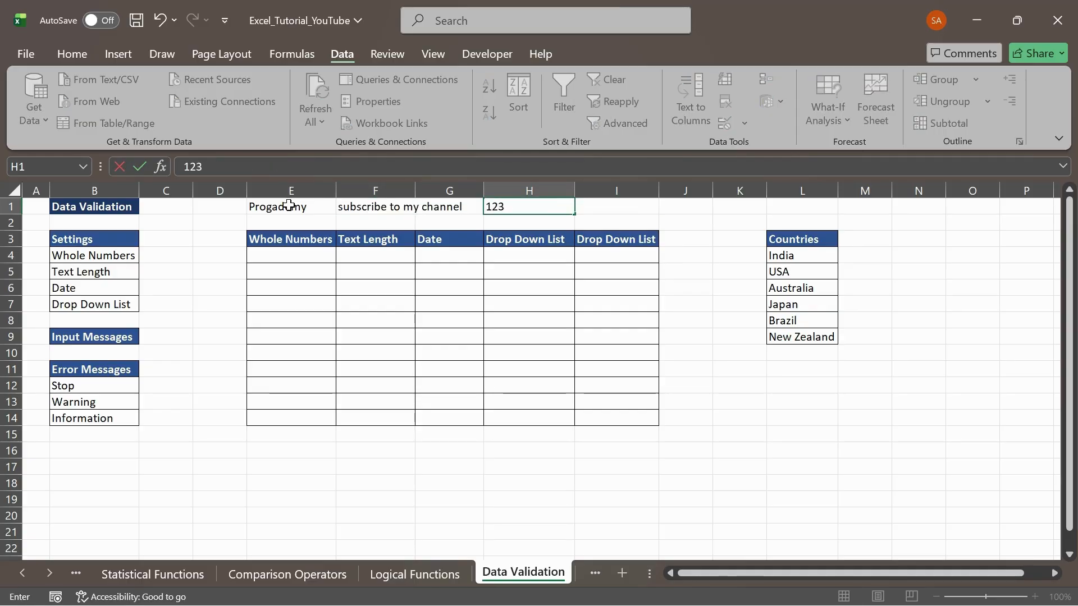
{"action": "type", "text": "45678"}
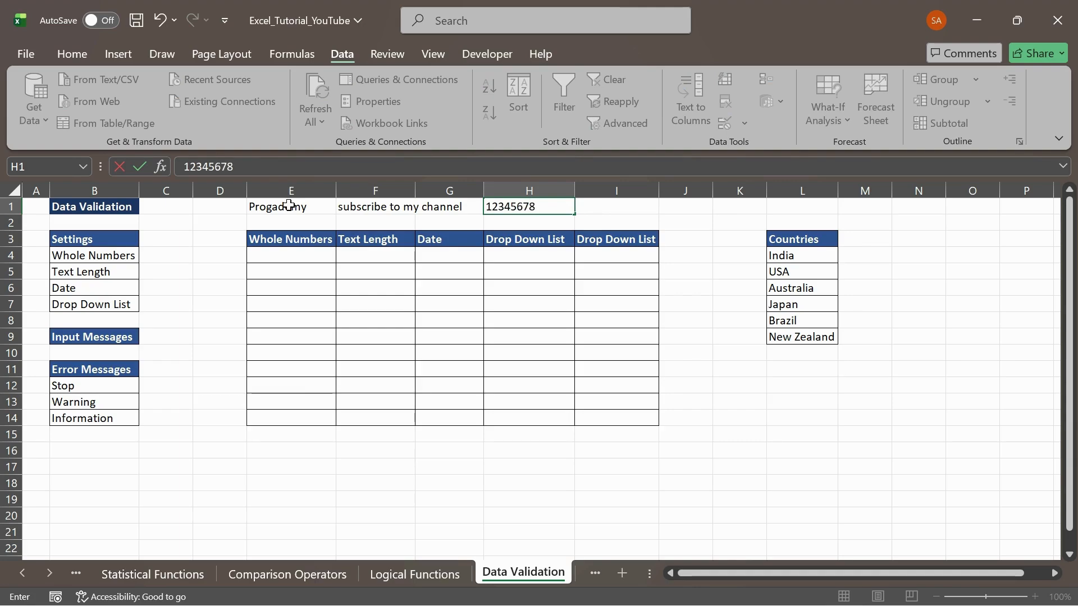
{"action": "type", "text": " - abc"}
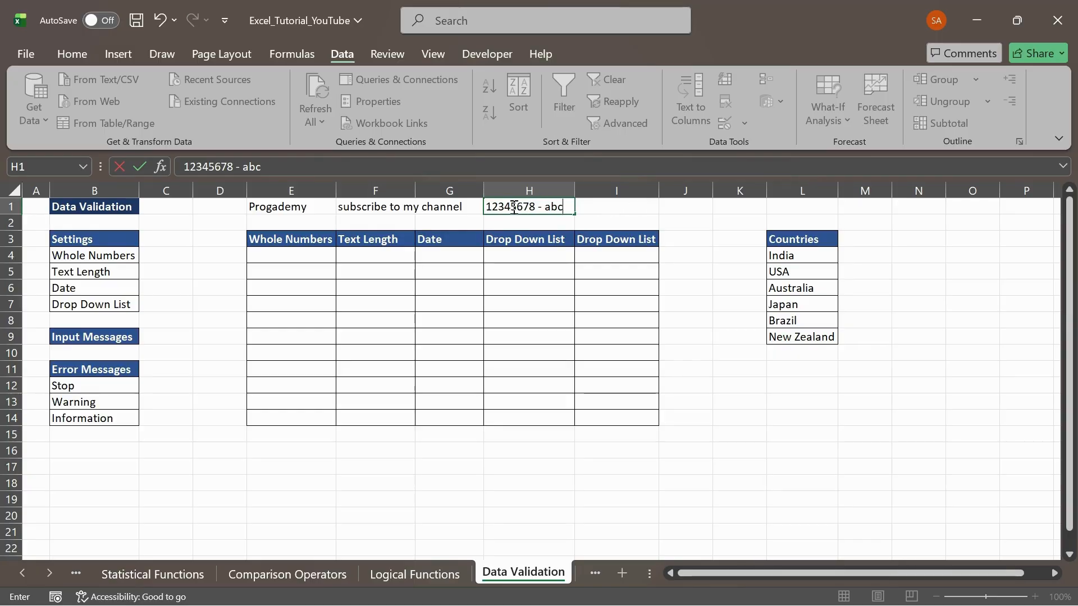
{"action": "left_click", "coordinate": [606, 205]}
{"action": "type", "text": "123"}
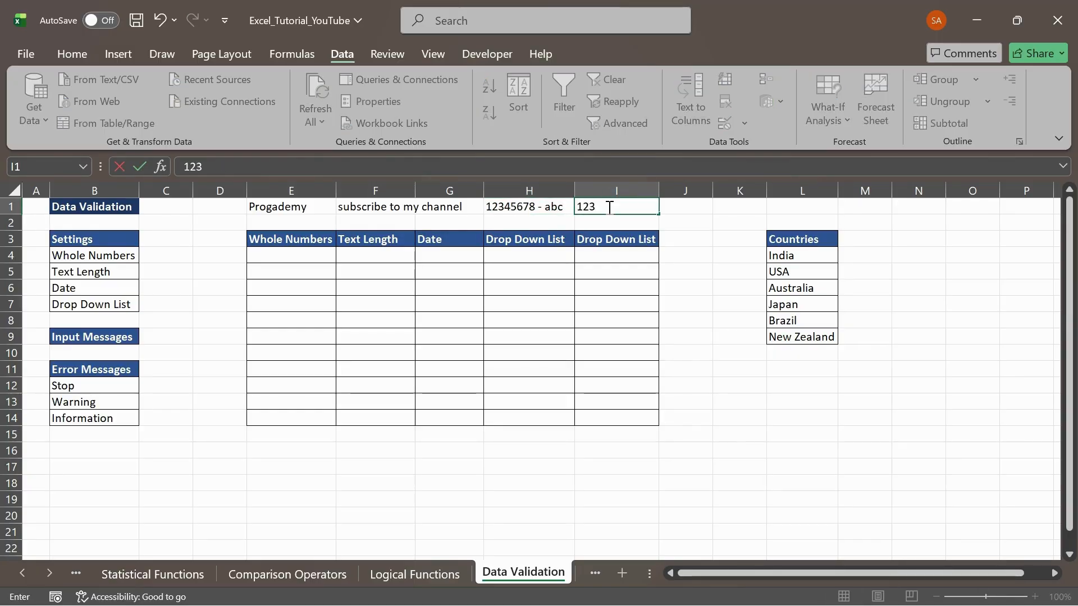
{"action": "type", "text": "4577"}
{"action": "key", "text": "Return"}
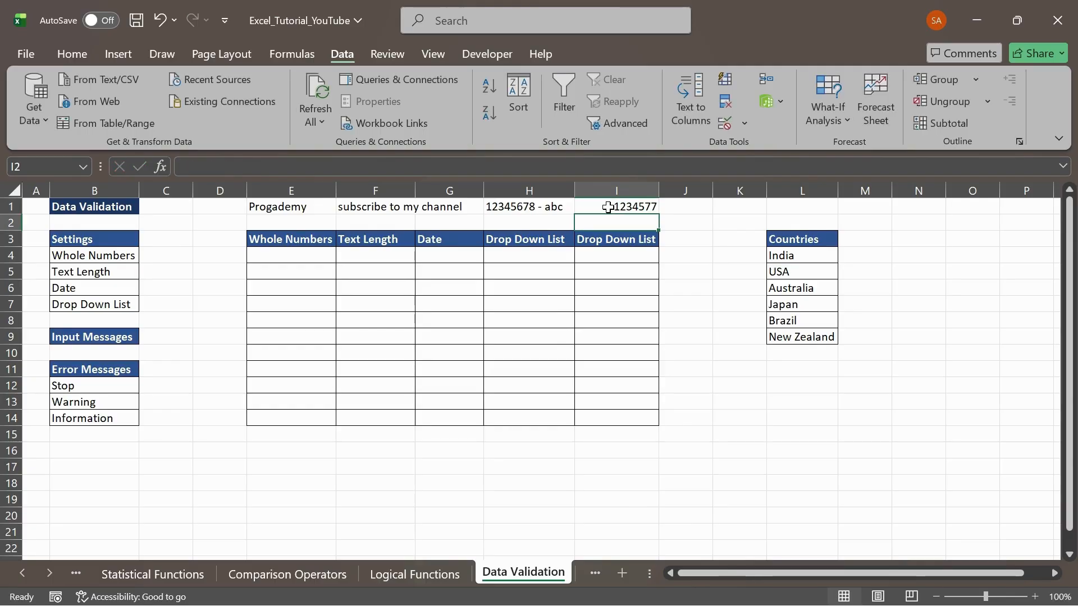
Step: Start a data validation rule for the Whole Numbers cells E4:E14 that allows whole numbers
{"action": "left_click", "coordinate": [279, 253]}
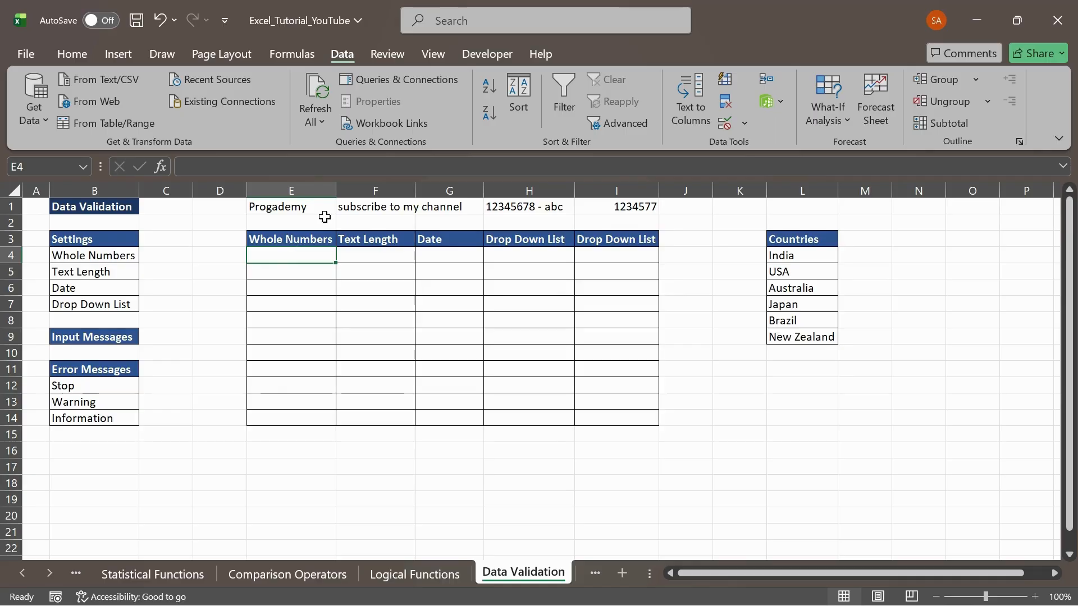
{"action": "left_click_drag", "start_coordinate": [289, 256], "coordinate": [302, 416]}
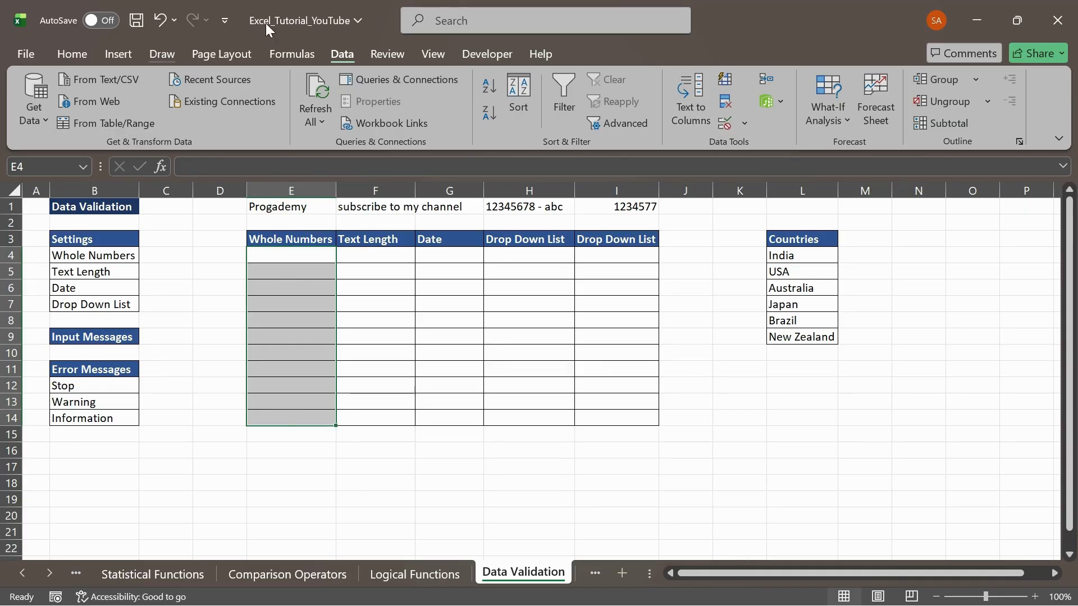
{"action": "left_click", "coordinate": [726, 125]}
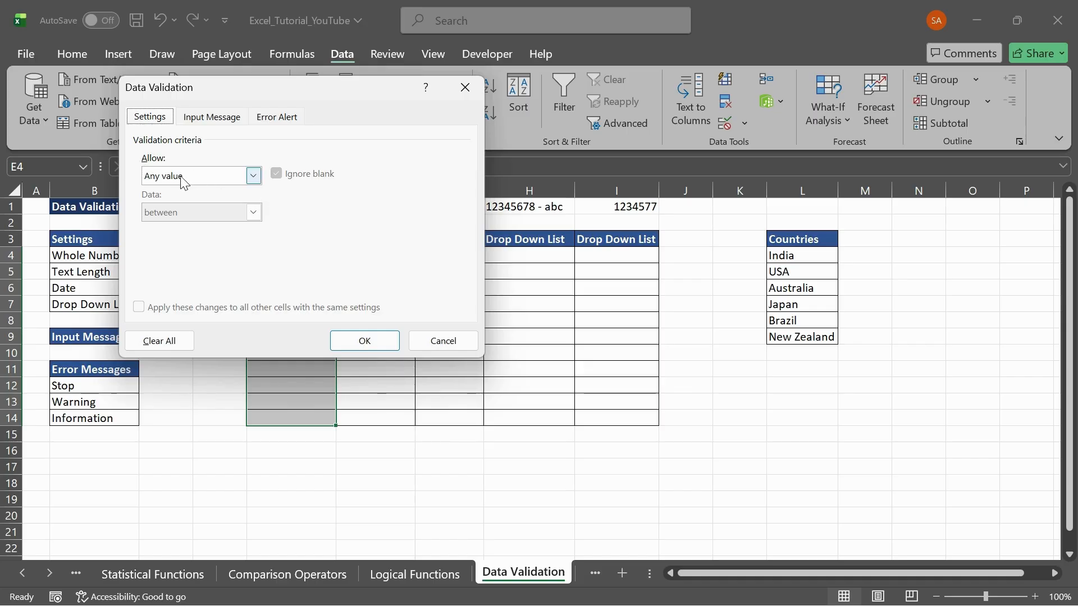
{"action": "left_click", "coordinate": [198, 177]}
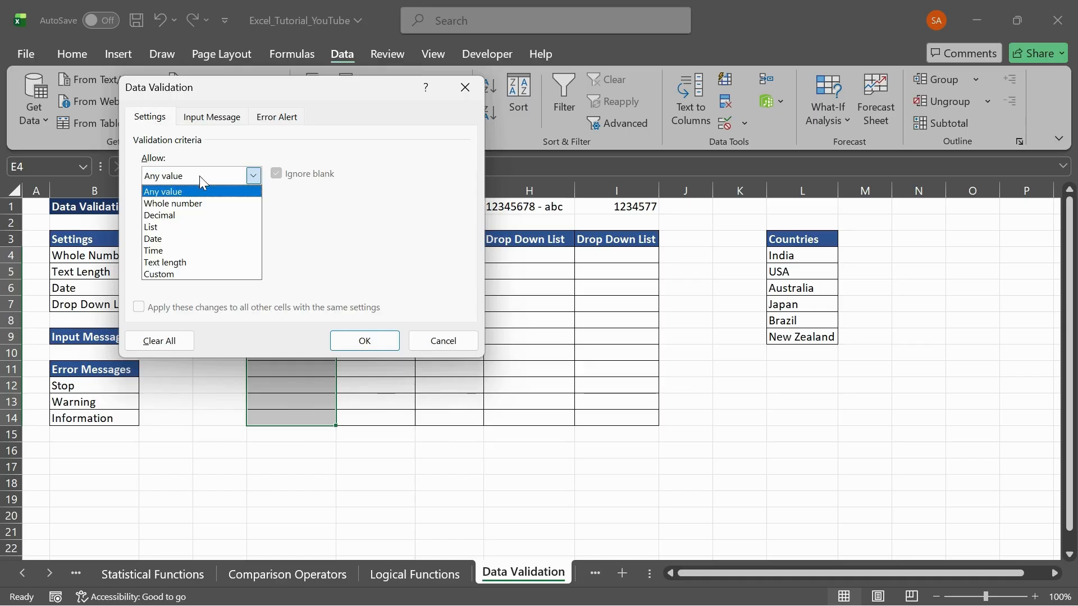
{"action": "left_click", "coordinate": [187, 204]}
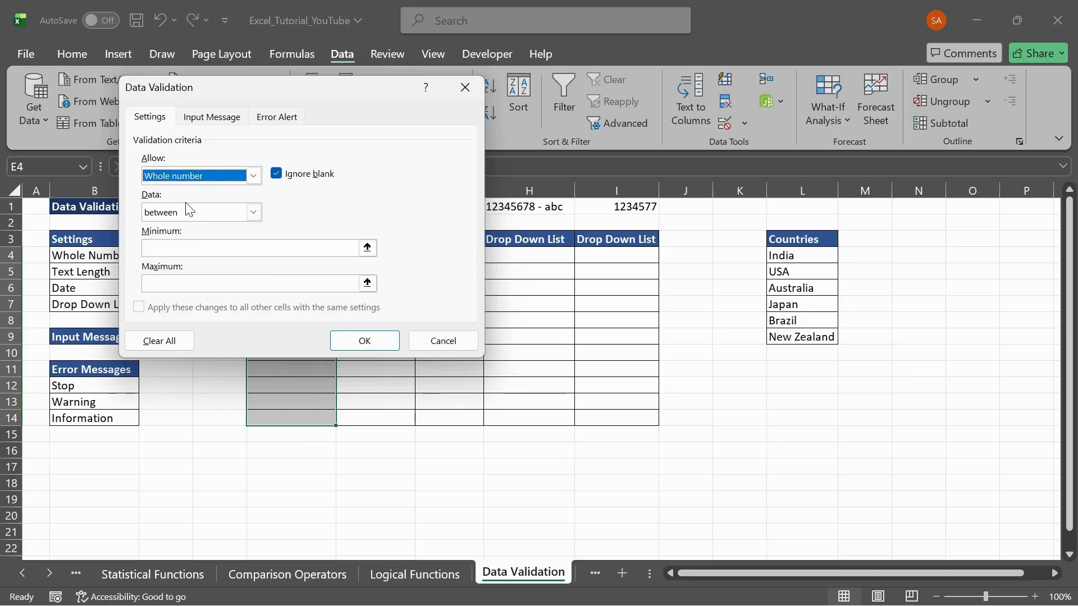
Step: Restrict the validation rule to values between a minimum of 0 and a maximum of 99, and apply it
{"action": "left_click", "coordinate": [253, 214]}
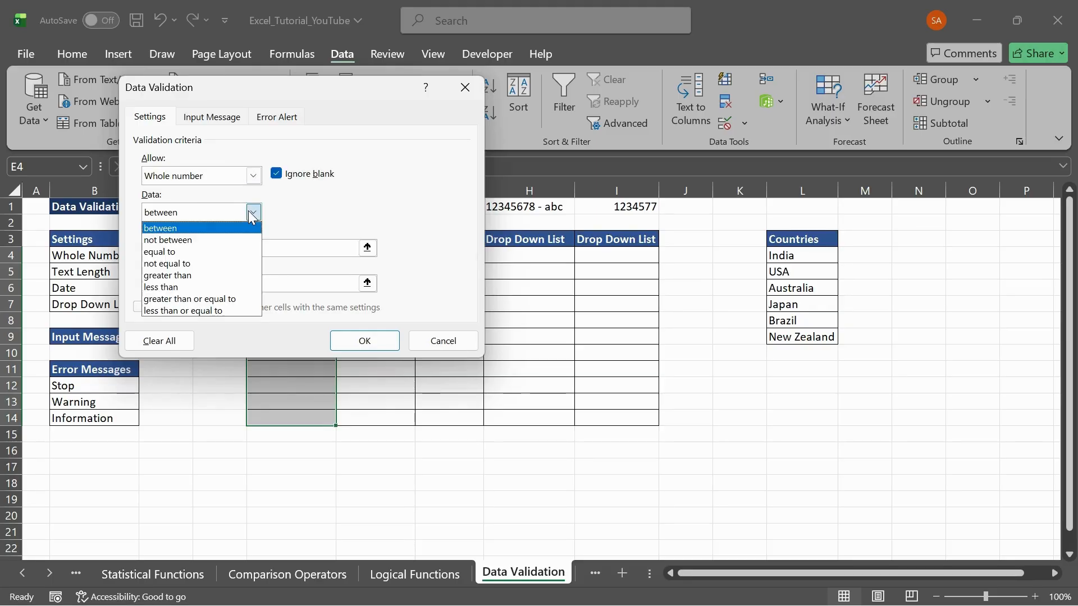
{"action": "left_click", "coordinate": [169, 229]}
{"action": "left_click", "coordinate": [174, 246]}
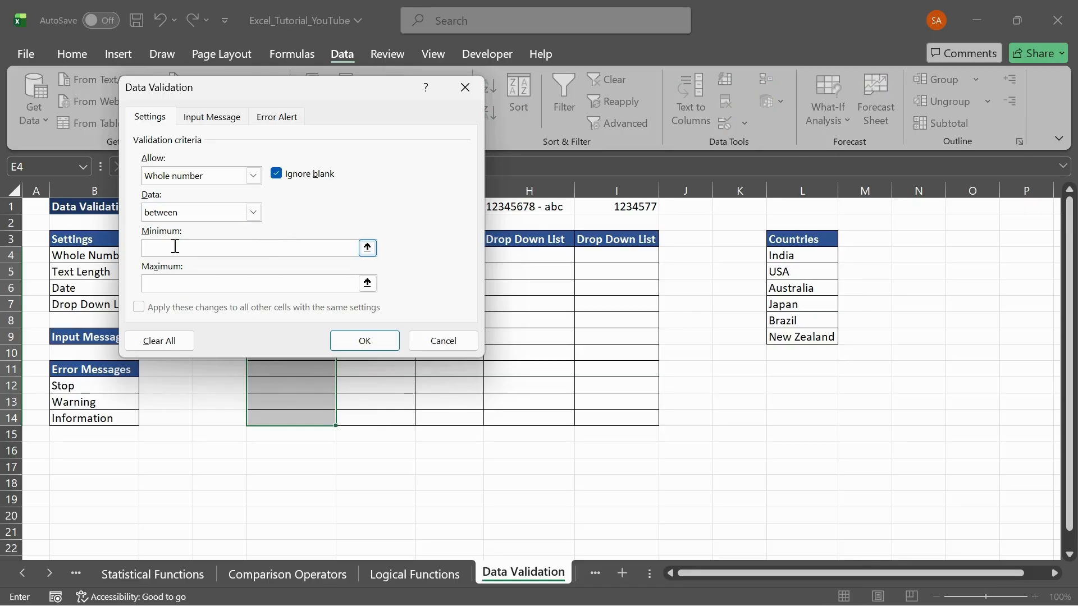
{"action": "left_click", "coordinate": [163, 282]}
{"action": "type", "text": "99"}
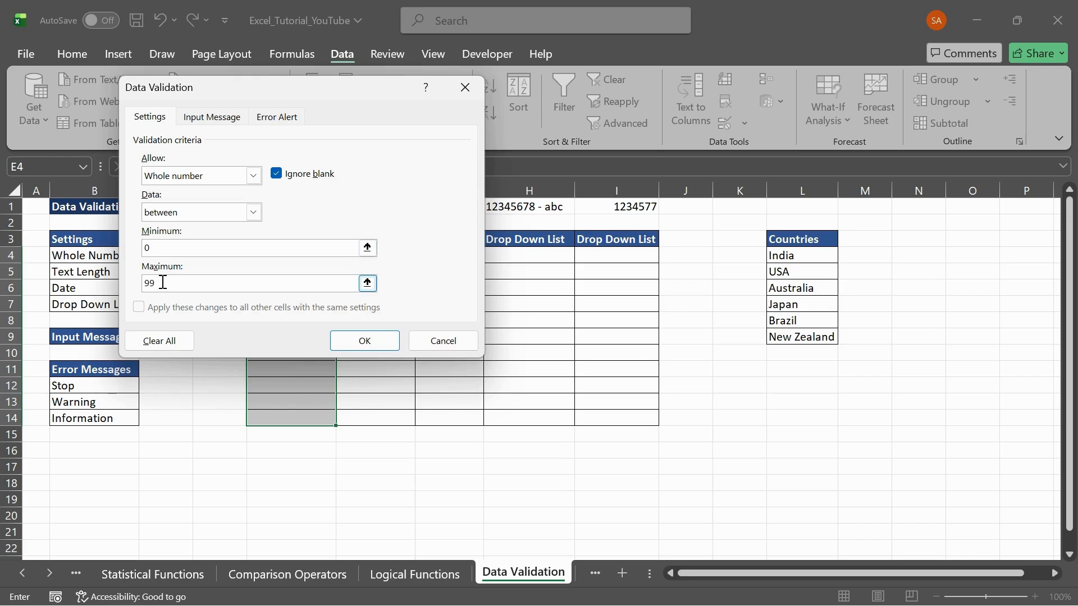
{"action": "left_click", "coordinate": [377, 341]}
{"action": "left_click", "coordinate": [317, 255]}
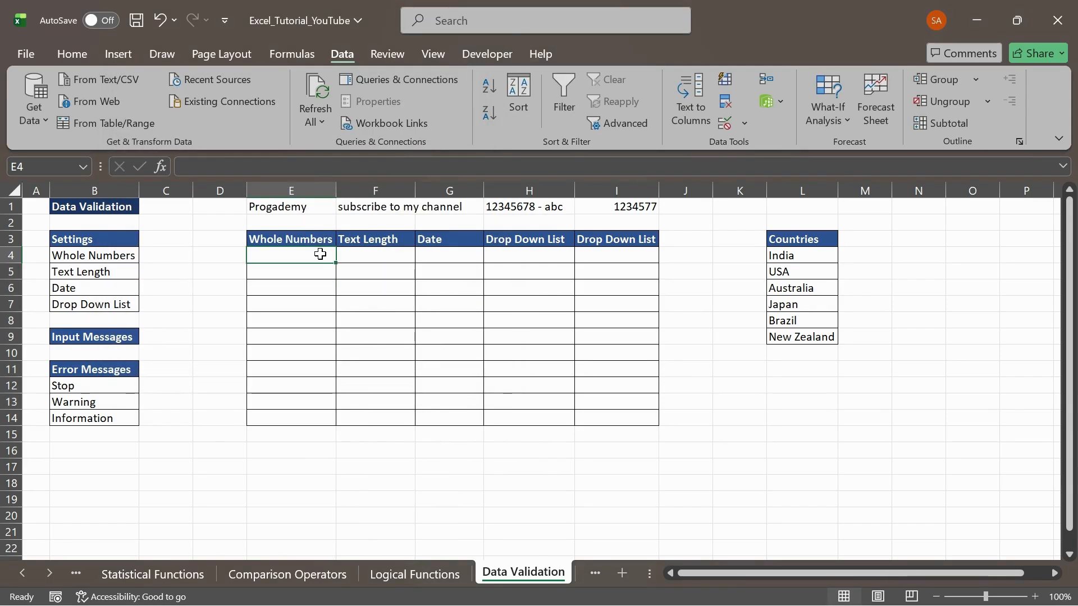
{"action": "type", "text": "100"}
{"action": "key", "text": "BackSpace"}
{"action": "key", "text": "BackSpace"}
{"action": "key", "text": "BackSpace"}
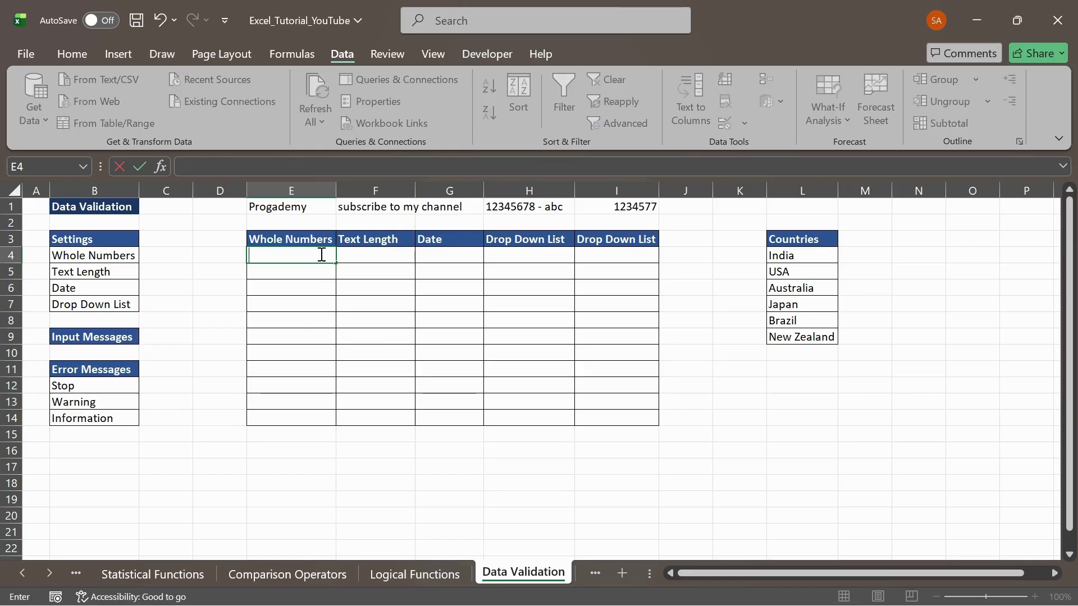
Step: Enter the test values 0, 12 and 99 in the Whole Numbers cells E4, E5 and E6
{"action": "key", "text": "Return"}
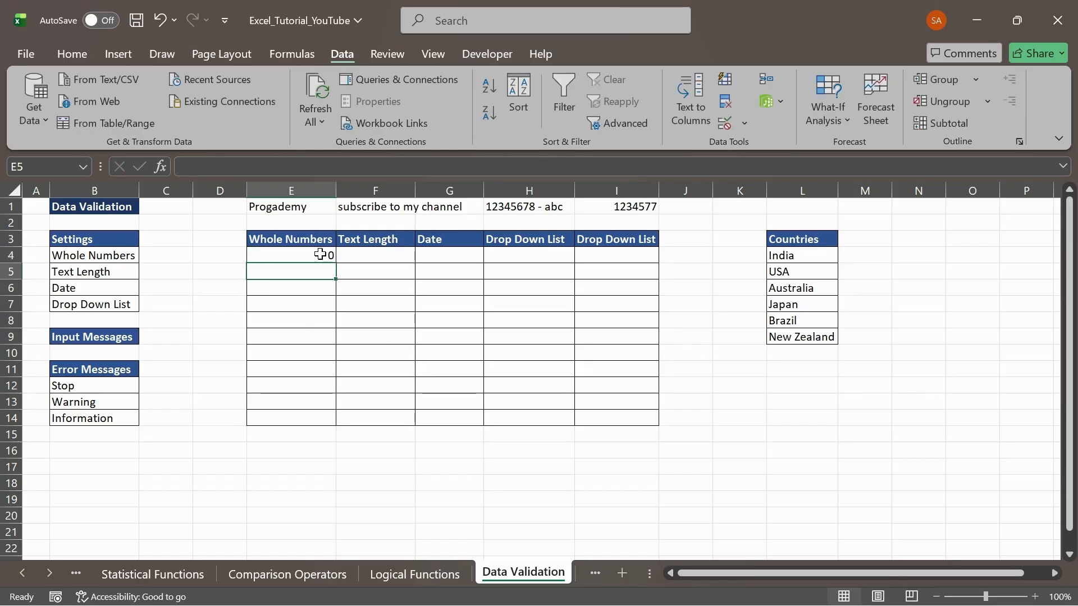
{"action": "type", "text": "12"}
{"action": "key", "text": "Return"}
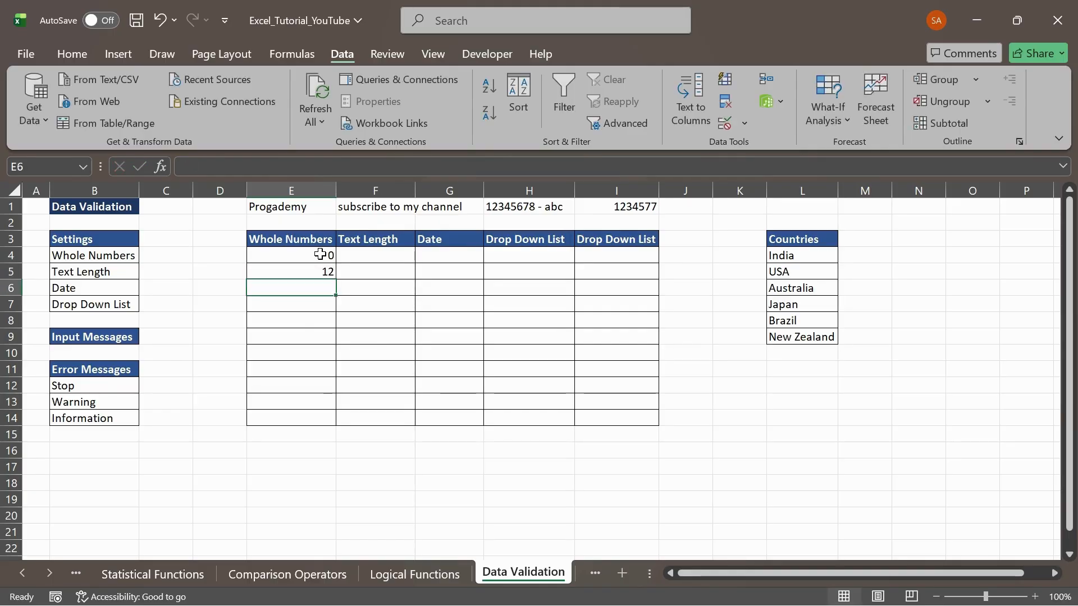
{"action": "type", "text": "99"}
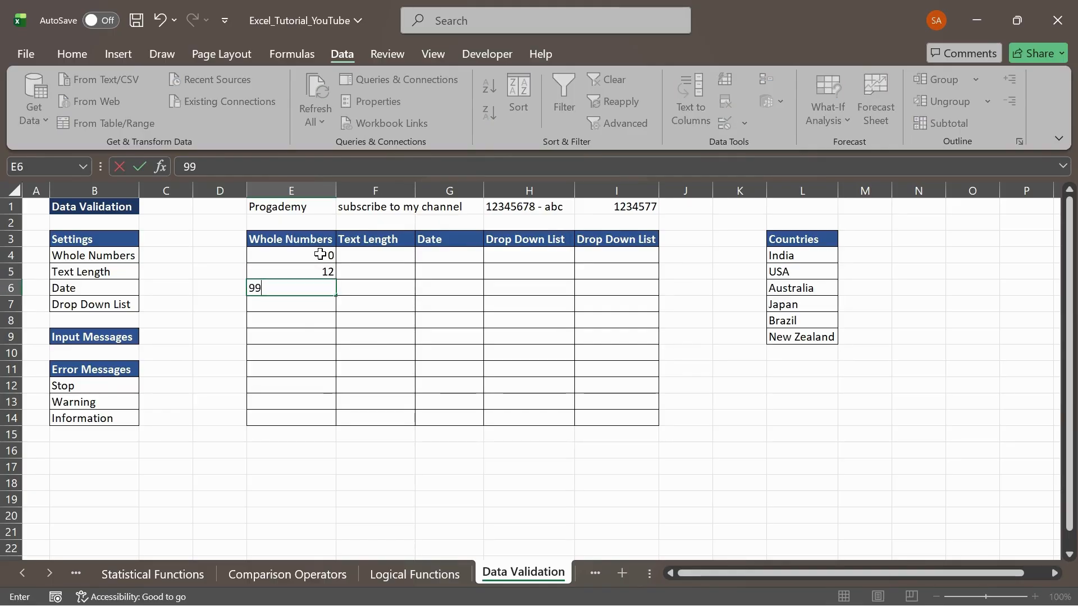
{"action": "key", "text": "Return"}
Step: Test the whole-number rule by trying 100 in E7, and replace that entry with 98
{"action": "type", "text": "100"}
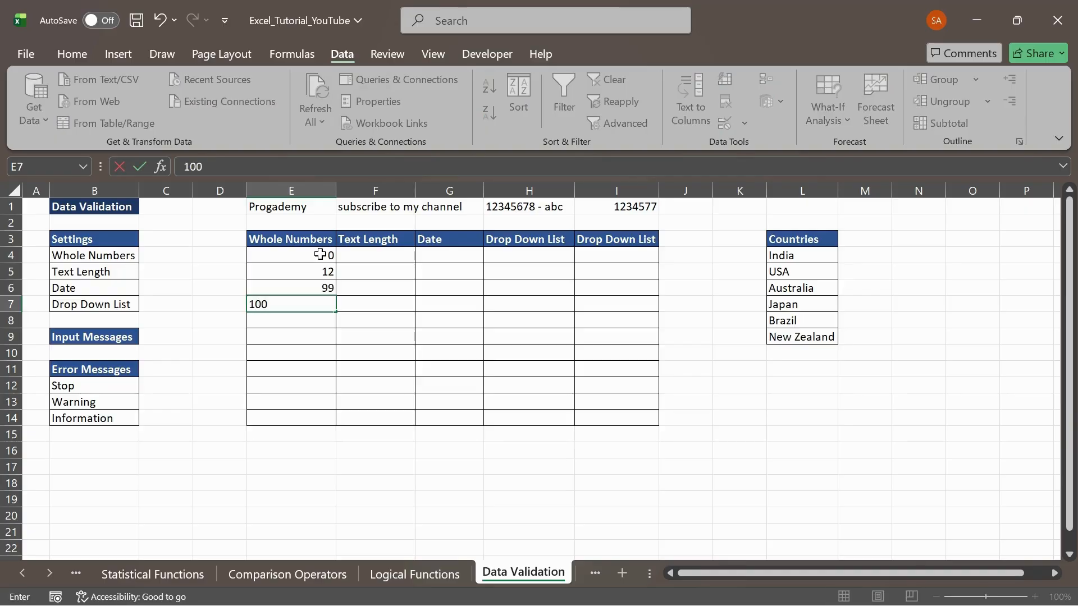
{"action": "key", "text": "Return"}
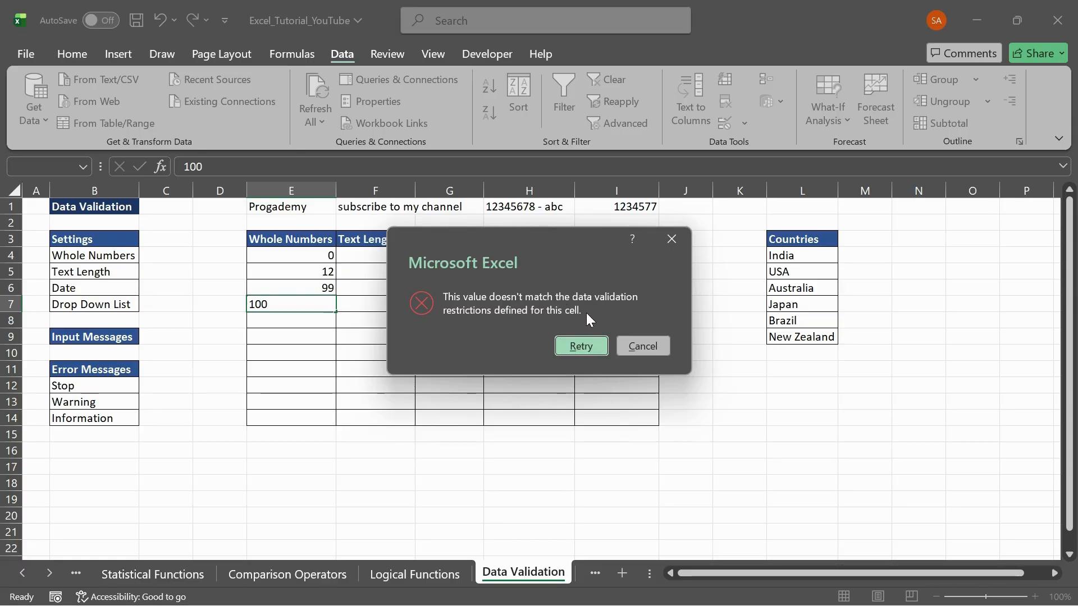
{"action": "left_click", "coordinate": [582, 344]}
{"action": "key", "text": "BackSpace"}
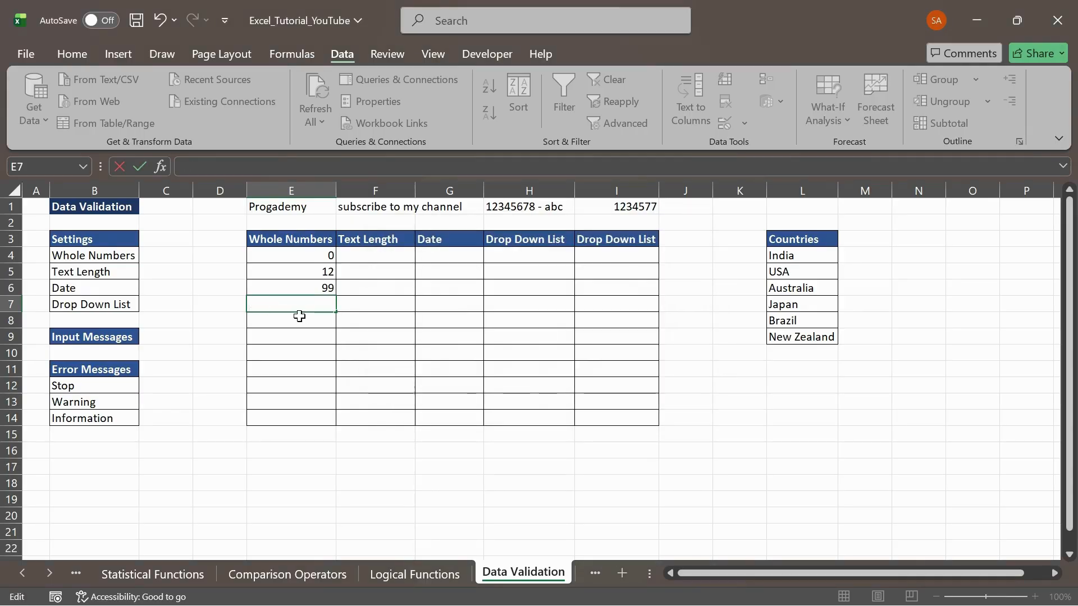
{"action": "type", "text": "98"}
{"action": "key", "text": "Return"}
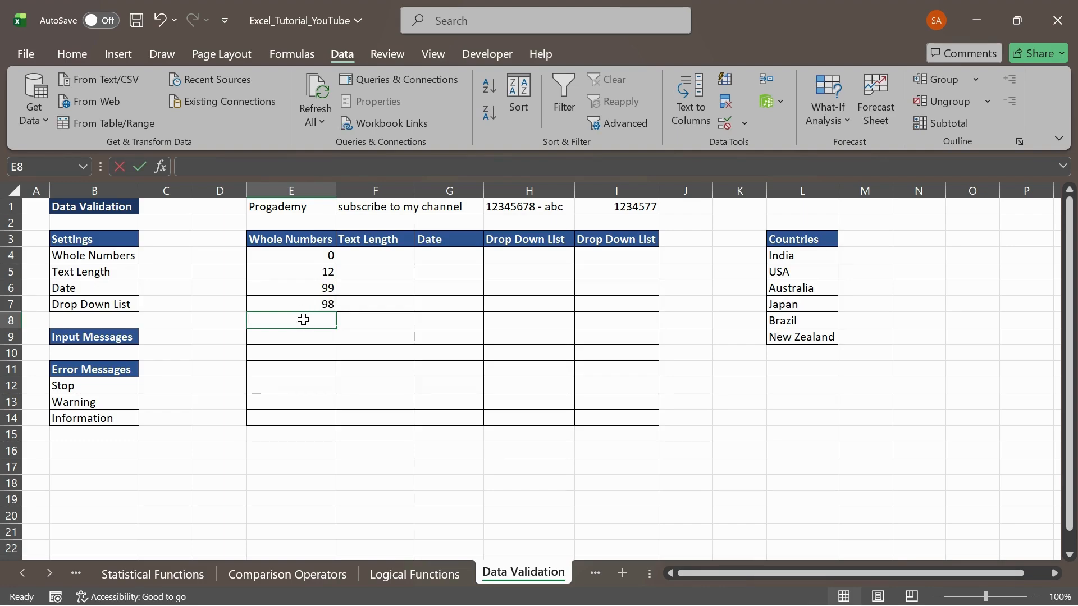
Step: Try to enter 188 in E8 as another test of the whole-number rule, and discard the entry
{"action": "type", "text": "188"}
{"action": "key", "text": "Return"}
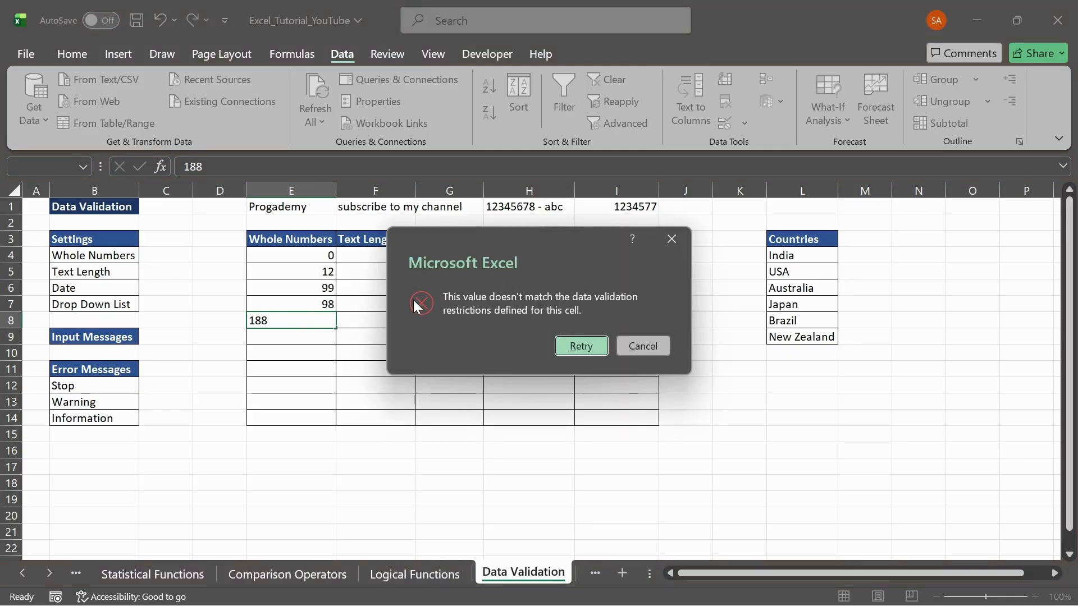
{"action": "left_click", "coordinate": [643, 346]}
{"action": "left_click_drag", "start_coordinate": [292, 252], "coordinate": [279, 417]}
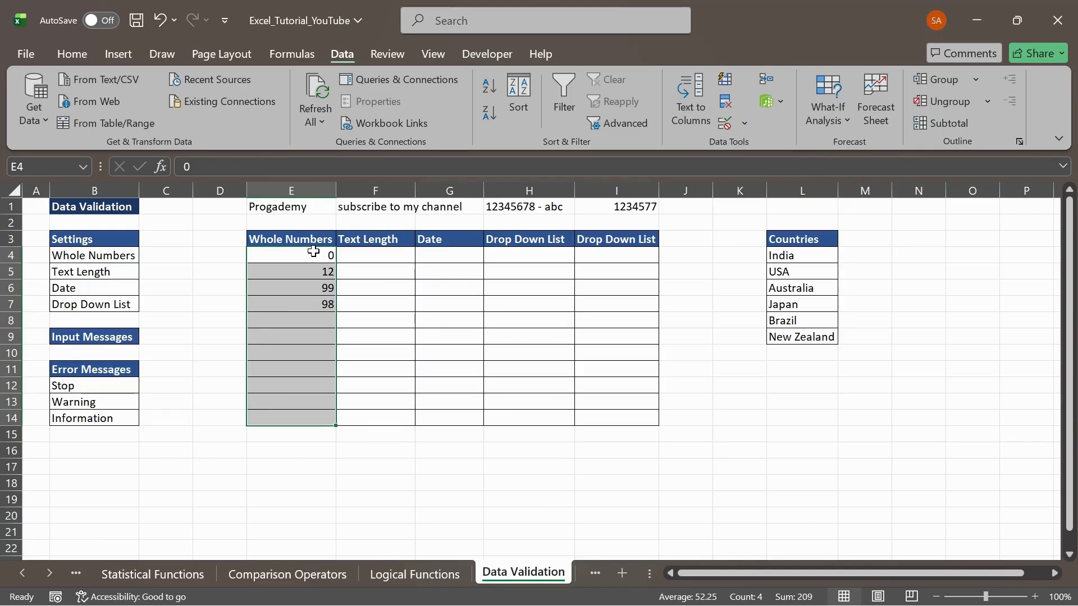
Step: Start a data validation rule for the Text Length cells F4:F14 that allows entries by text length
{"action": "left_click", "coordinate": [367, 251]}
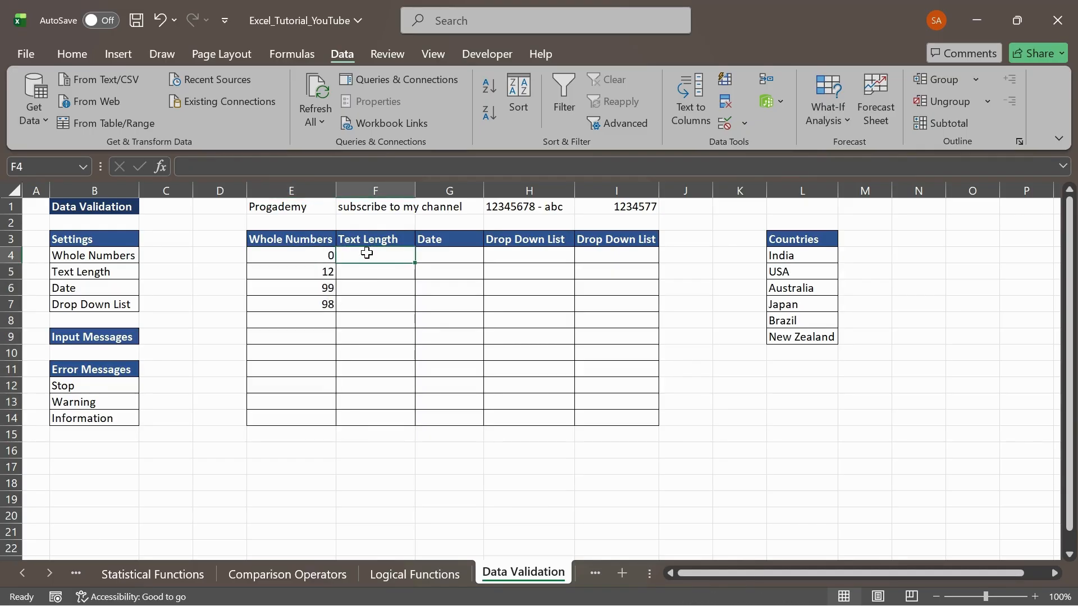
{"action": "left_click_drag", "start_coordinate": [367, 253], "coordinate": [362, 365]}
{"action": "left_click_drag", "start_coordinate": [362, 403], "coordinate": [360, 415]}
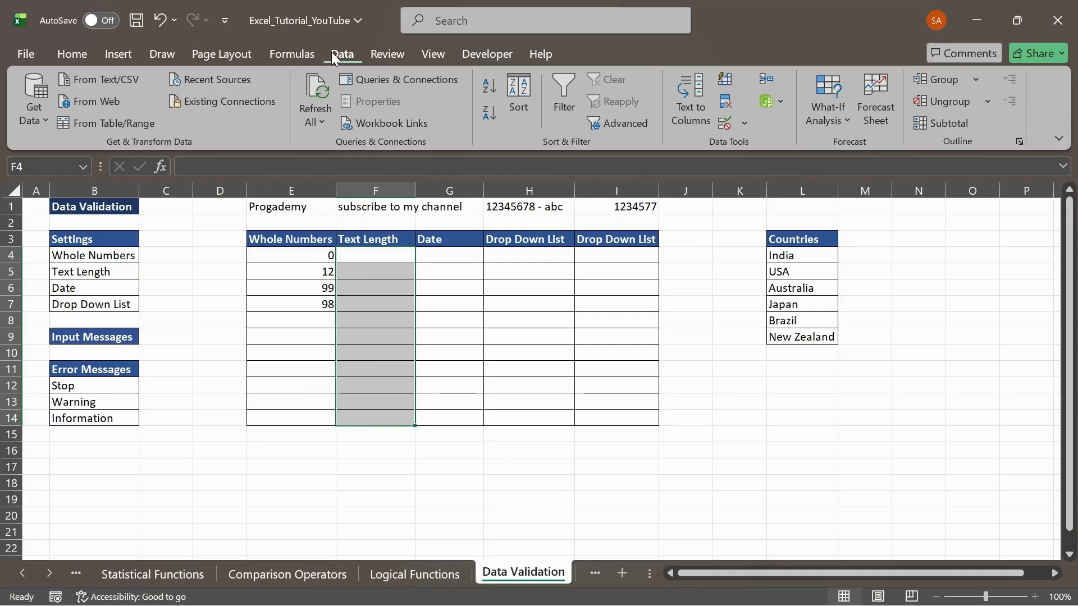
{"action": "left_click", "coordinate": [722, 126]}
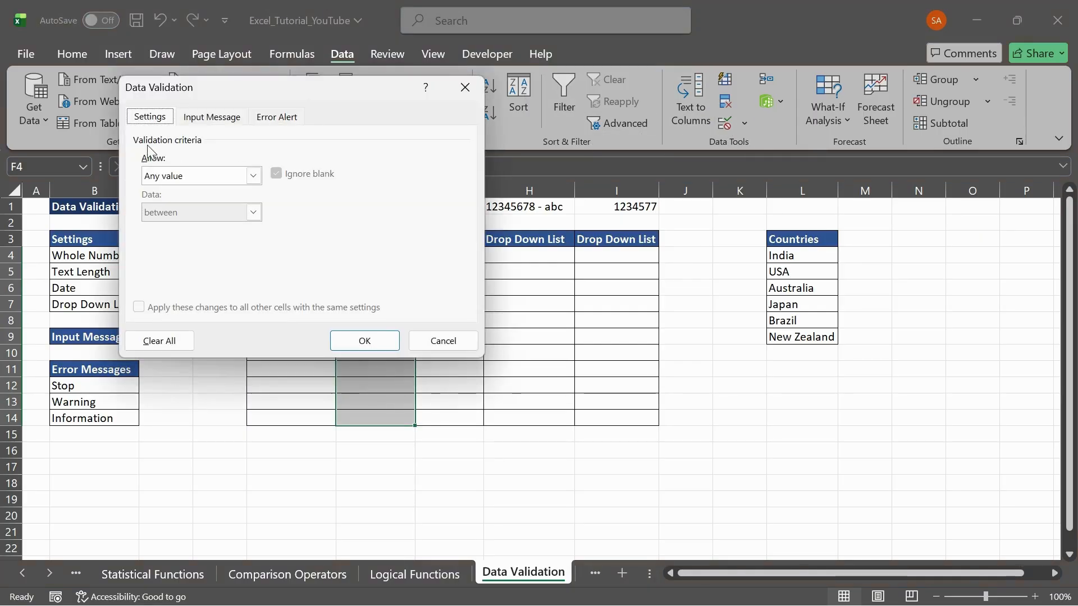
{"action": "left_click", "coordinate": [253, 176]}
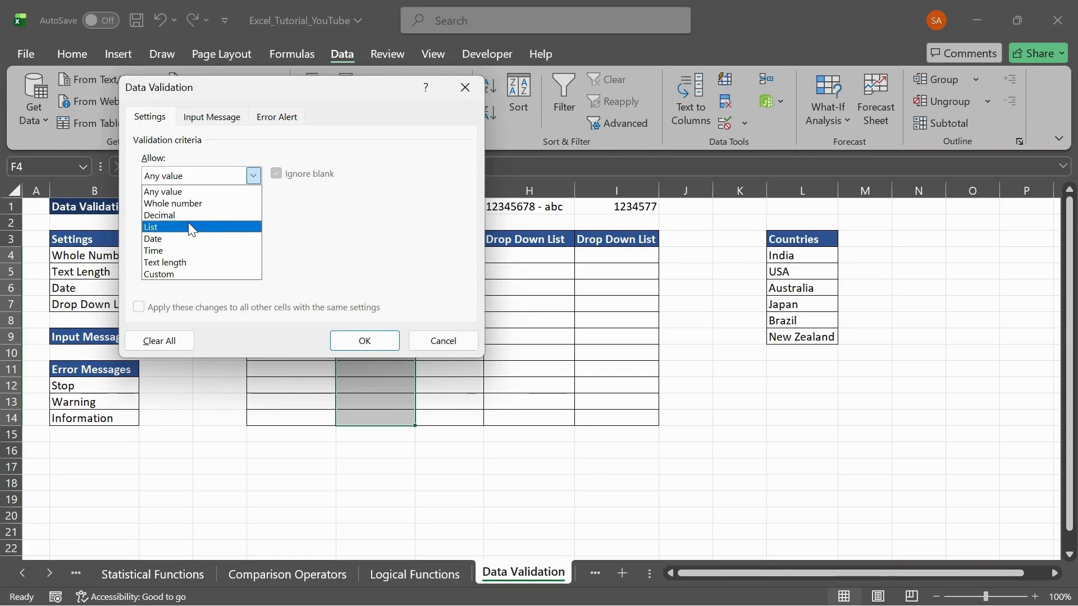
{"action": "left_click", "coordinate": [177, 258]}
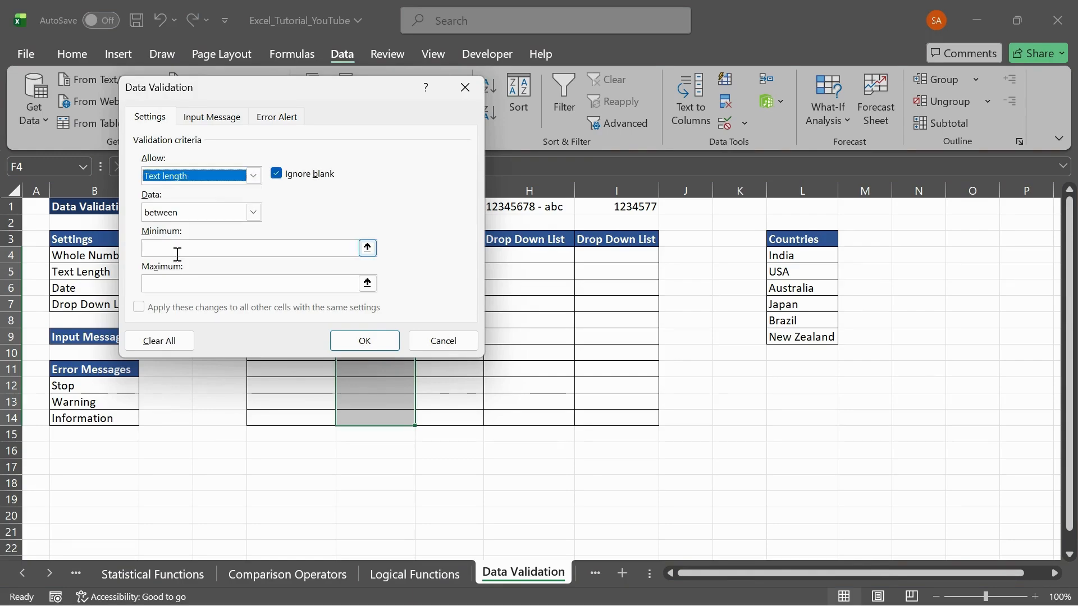
Step: Restrict the text length to between a minimum of 2 and a chosen maximum, and apply the rule
{"action": "left_click", "coordinate": [252, 212]}
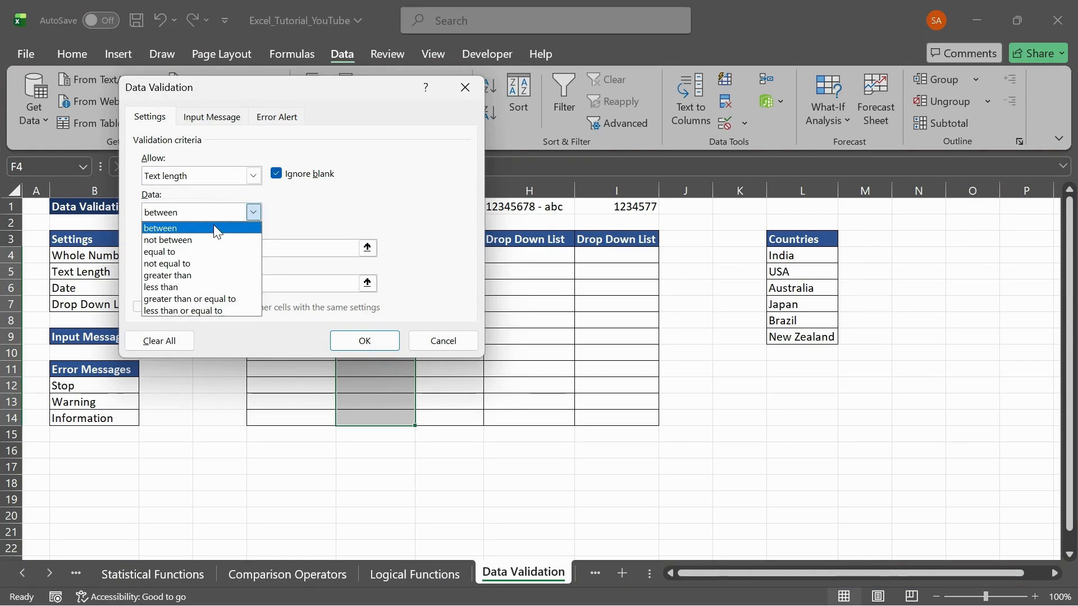
{"action": "left_click", "coordinate": [174, 229]}
{"action": "left_click", "coordinate": [184, 247]}
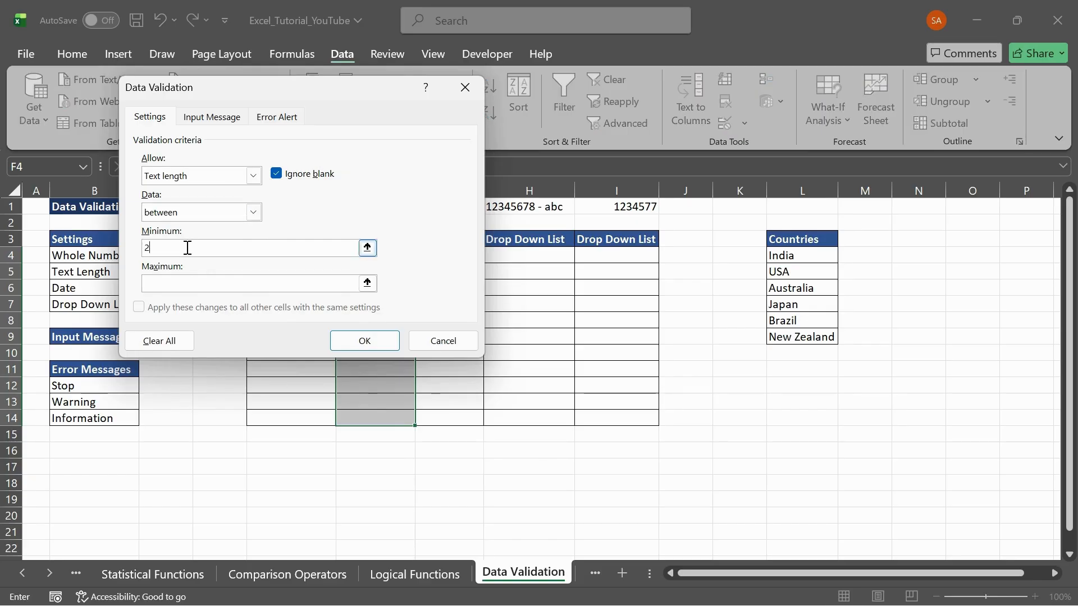
{"action": "left_click", "coordinate": [169, 288]}
{"action": "left_click", "coordinate": [372, 337]}
Step: Enter the text "progademy" in F4 to test the text-length rule
{"action": "left_click", "coordinate": [397, 253]}
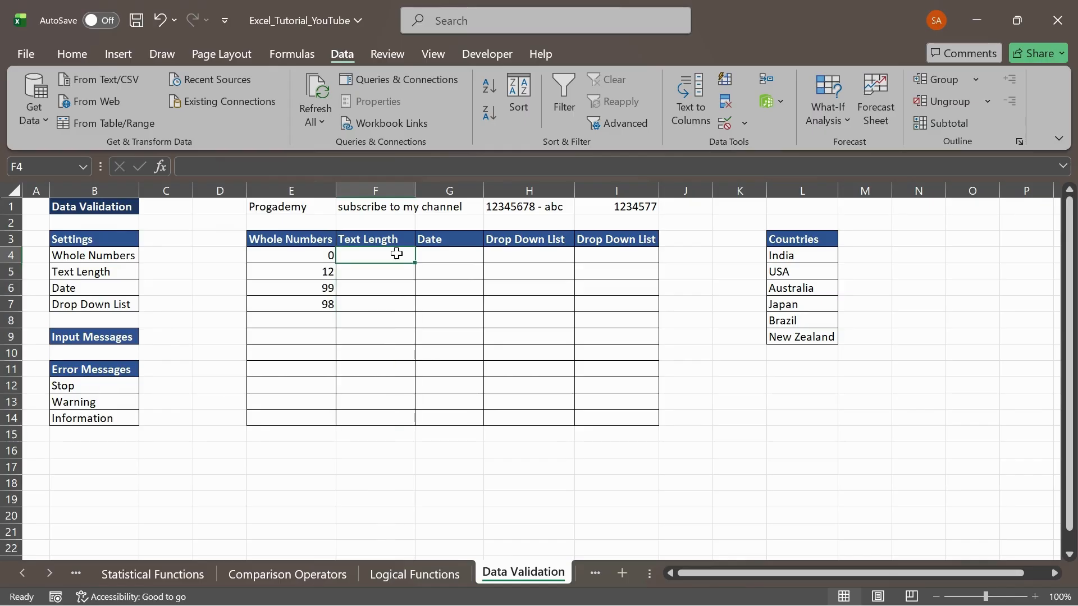
{"action": "type", "text": "a"}
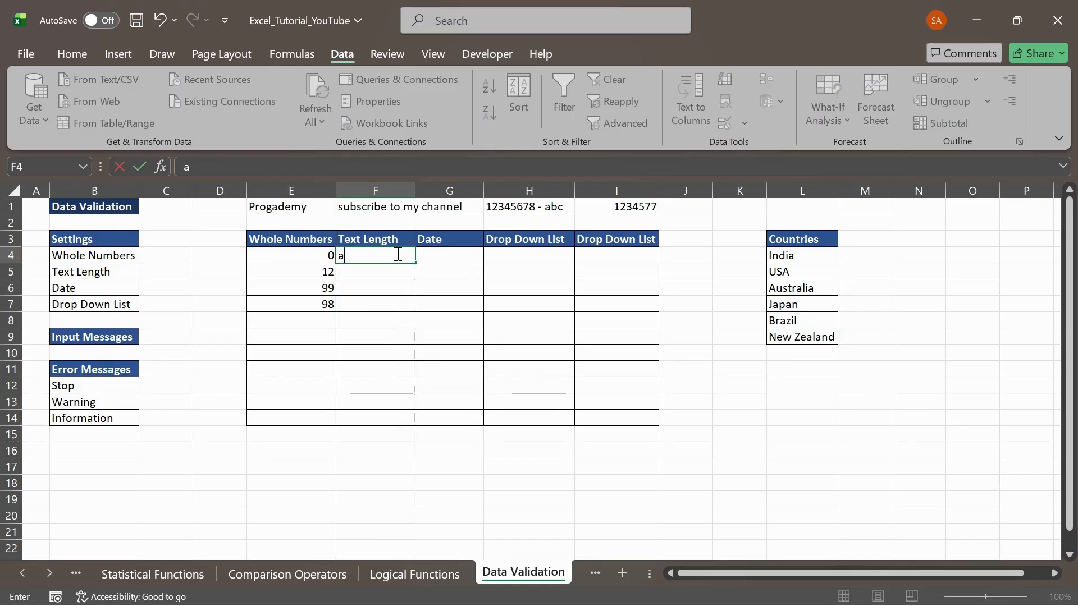
{"action": "key", "text": "BackSpace"}
{"action": "type", "text": "progad"}
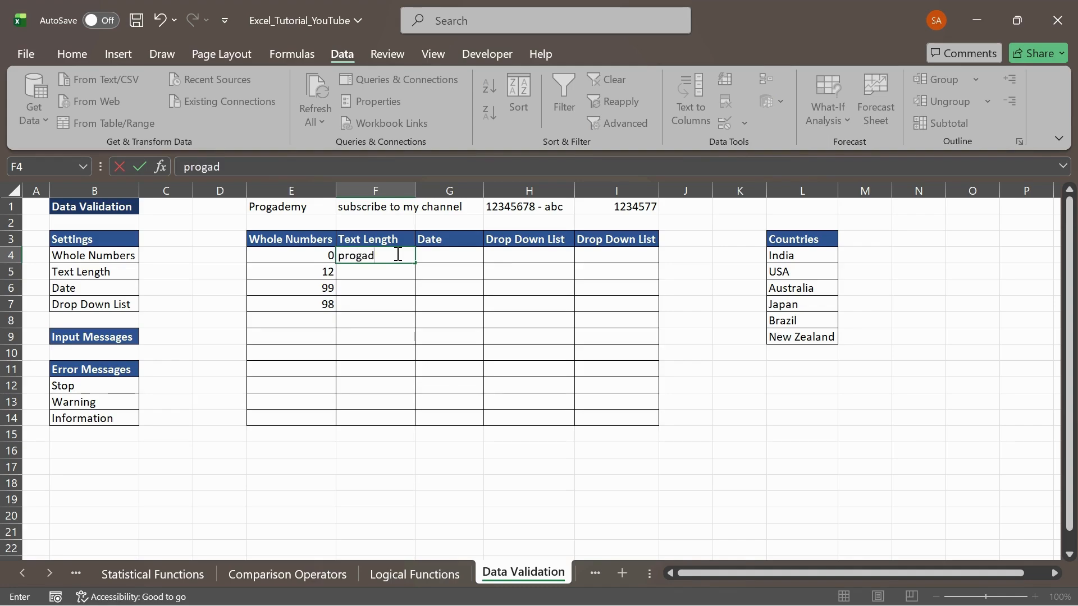
{"action": "type", "text": "mey"}
{"action": "key", "text": "BackSpace"}
{"action": "key", "text": "BackSpace"}
{"action": "key", "text": "BackSpace"}
{"action": "type", "text": "emy"}
{"action": "key", "text": "Return"}
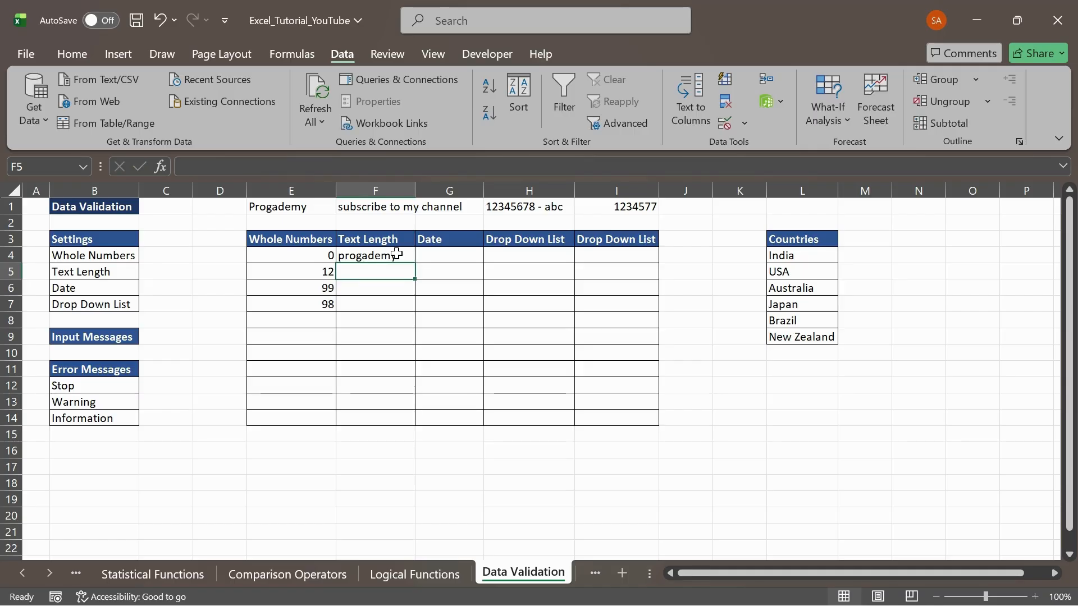
Step: Enter "youtube" in F5 and "channel" in F6 of the Text Length column
{"action": "type", "text": "youtb"}
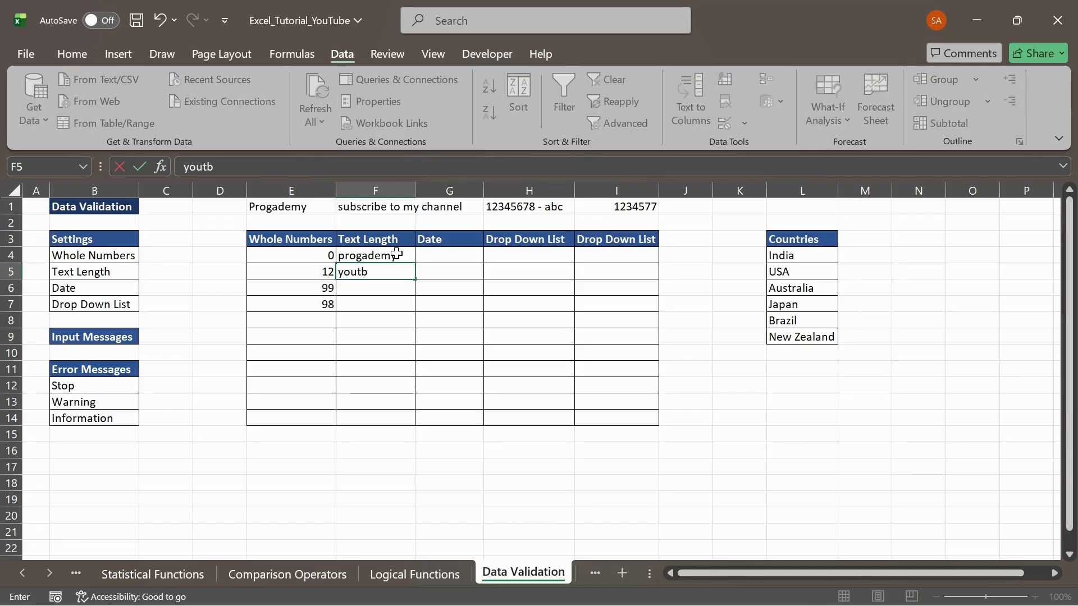
{"action": "key", "text": "BackSpace"}
{"action": "key", "text": "BackSpace"}
{"action": "type", "text": "tube"}
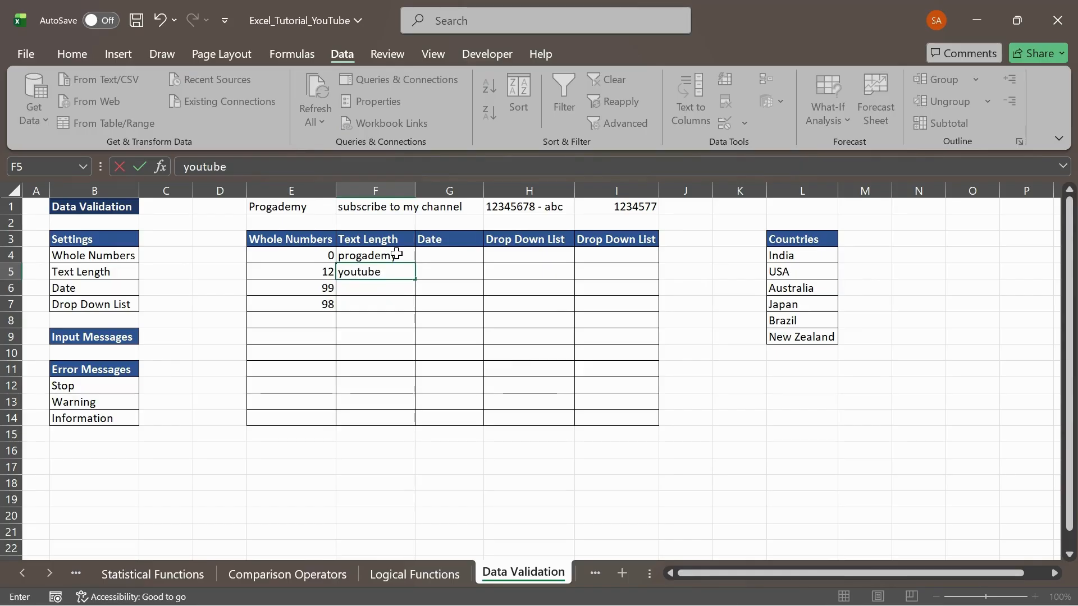
{"action": "key", "text": "Return"}
{"action": "type", "text": "cja"}
{"action": "key", "text": "BackSpace"}
{"action": "key", "text": "BackSpace"}
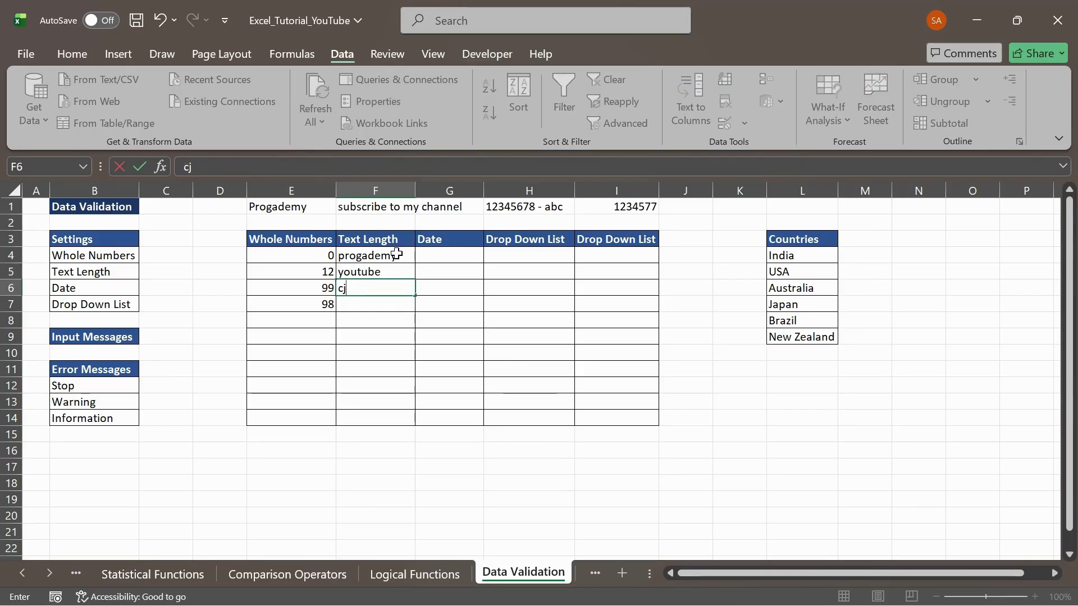
{"action": "type", "text": "hannel"}
{"action": "key", "text": "Return"}
Step: Test the minimum text length by trying the single letter "a" in F7, and clear the entry
{"action": "type", "text": "a"}
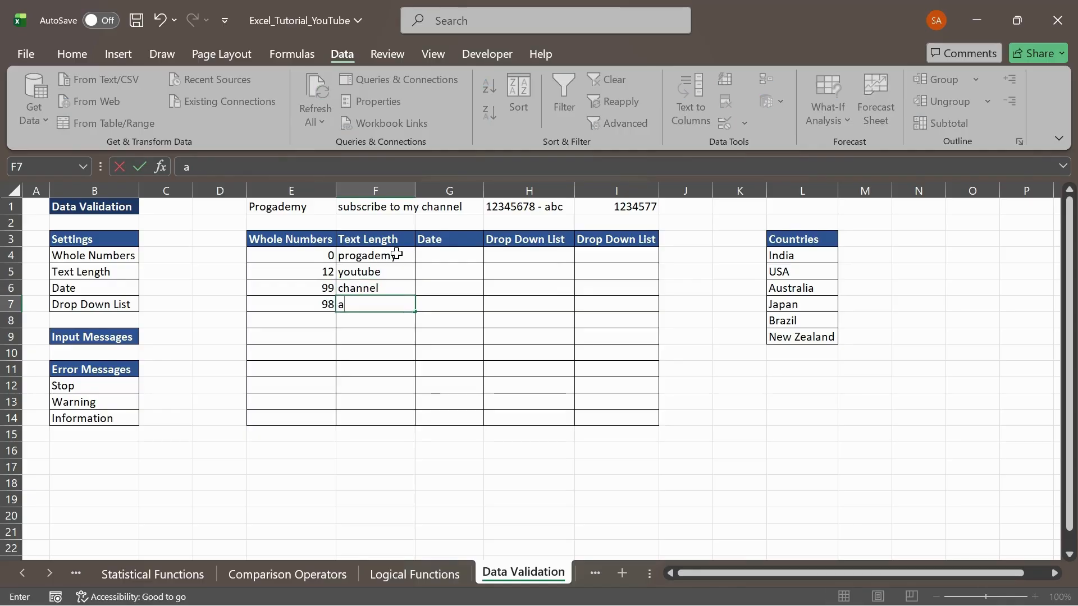
{"action": "key", "text": "Return"}
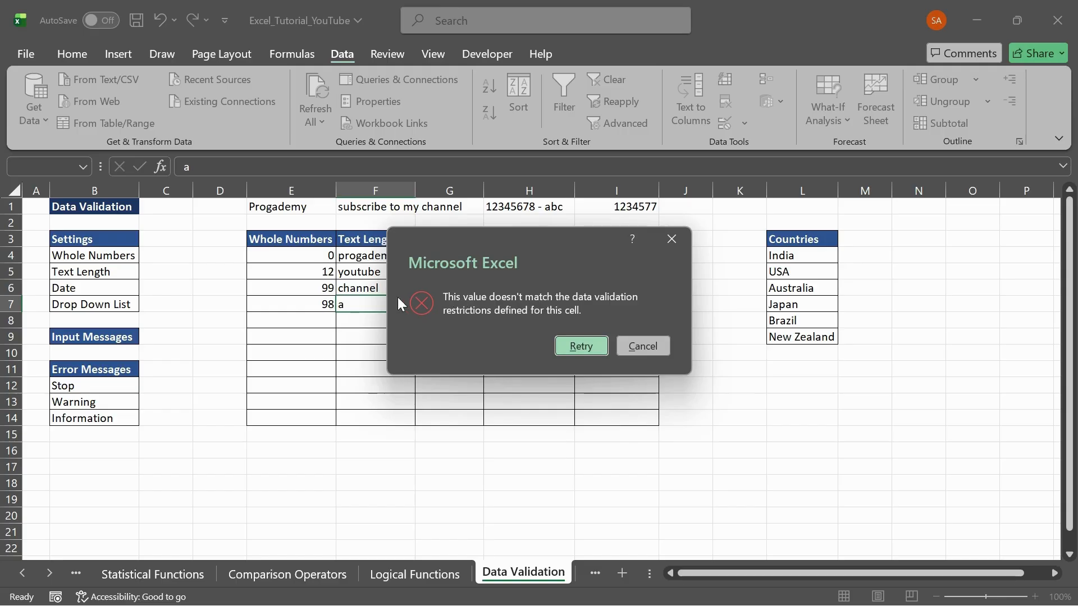
{"action": "left_click", "coordinate": [578, 343]}
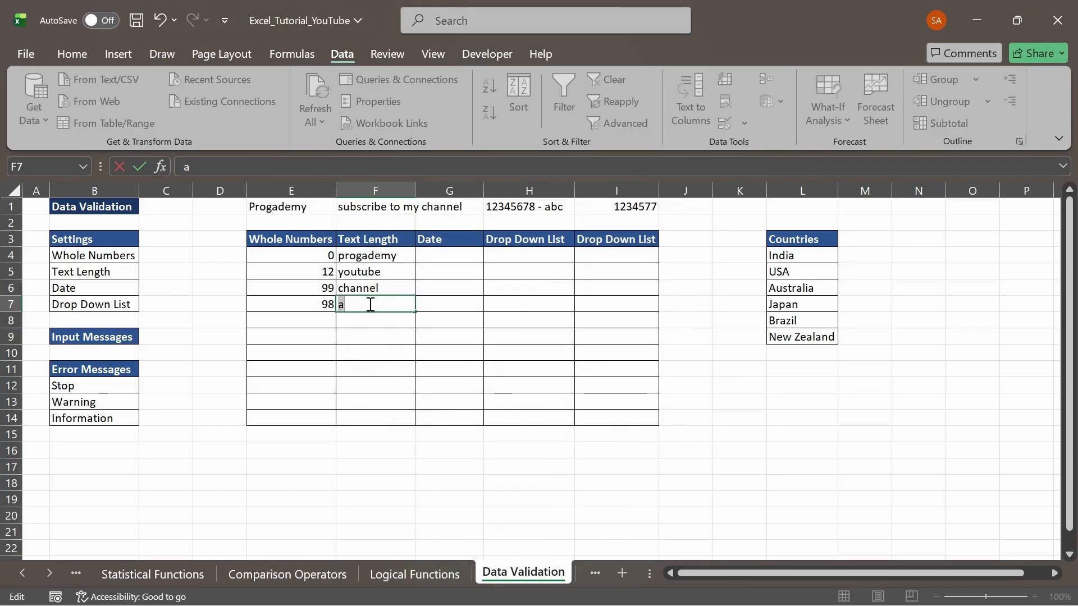
{"action": "key", "text": "BackSpace"}
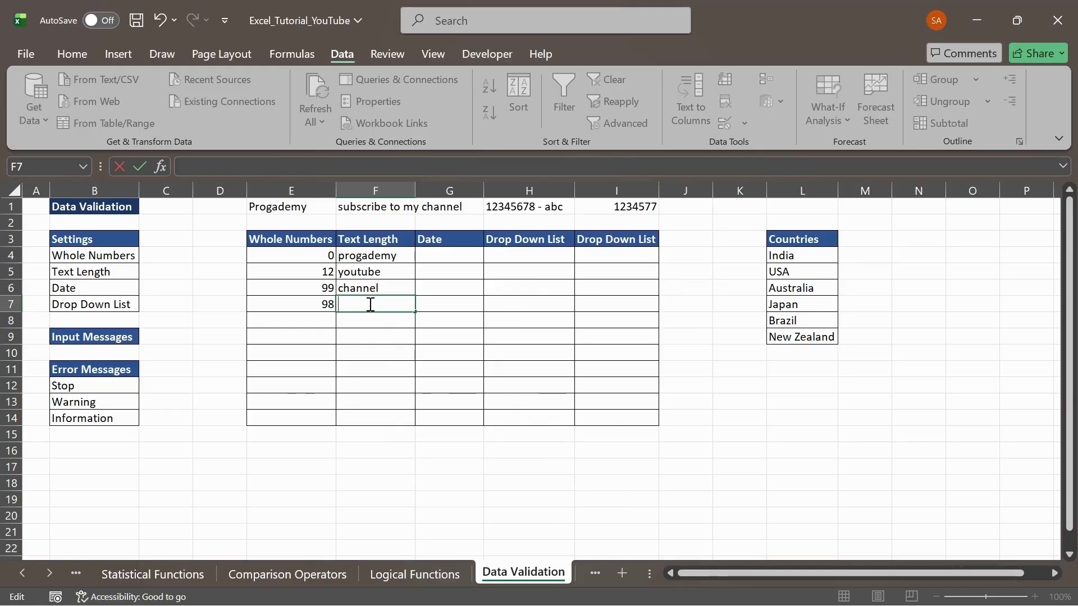
Step: Test the maximum text length by trying "subscribe to my channel" in F7, and leave the cell empty
{"action": "type", "text": "subscribe to my"}
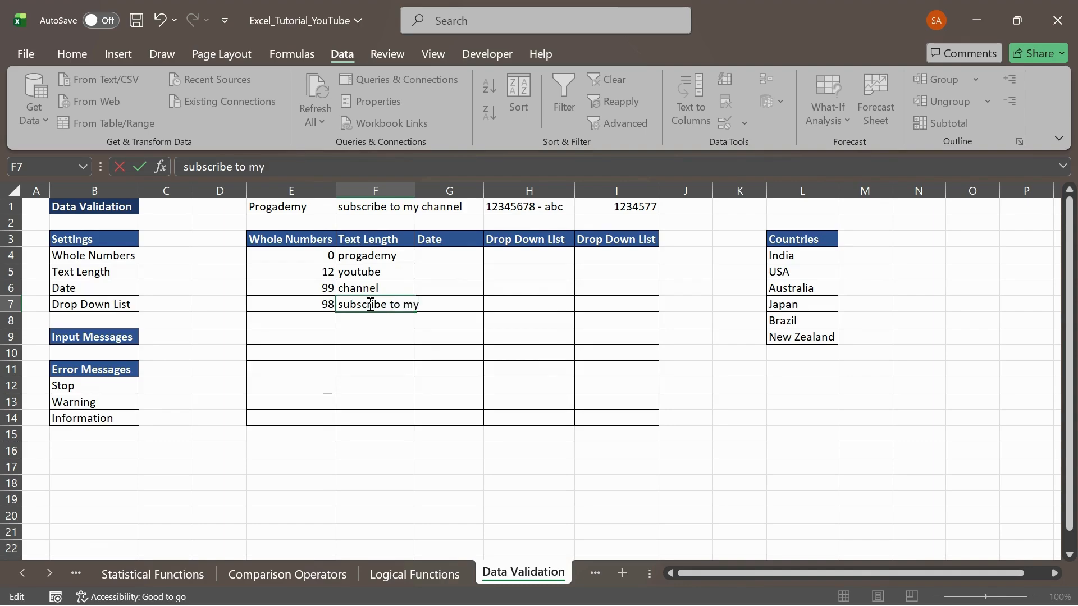
{"action": "type", "text": " channel"}
{"action": "key", "text": "Return"}
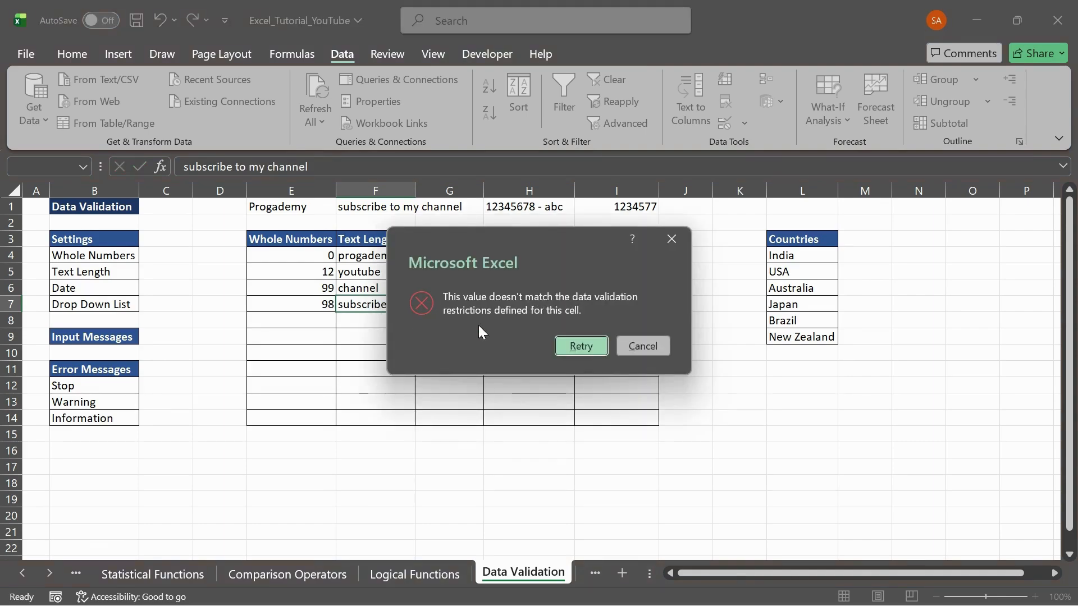
{"action": "left_click", "coordinate": [580, 352]}
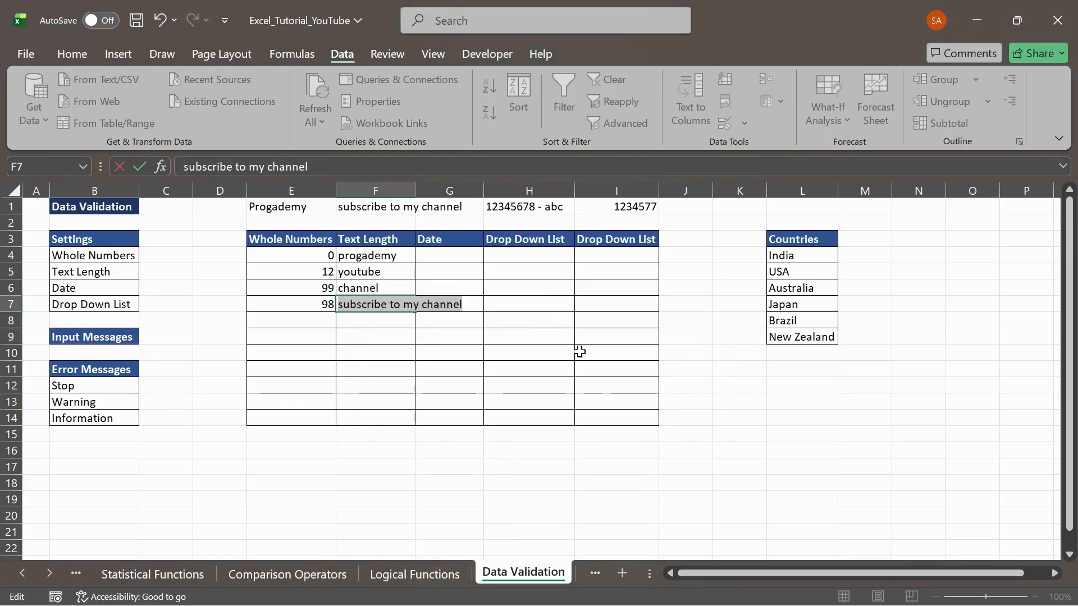
{"action": "key", "text": "BackSpace"}
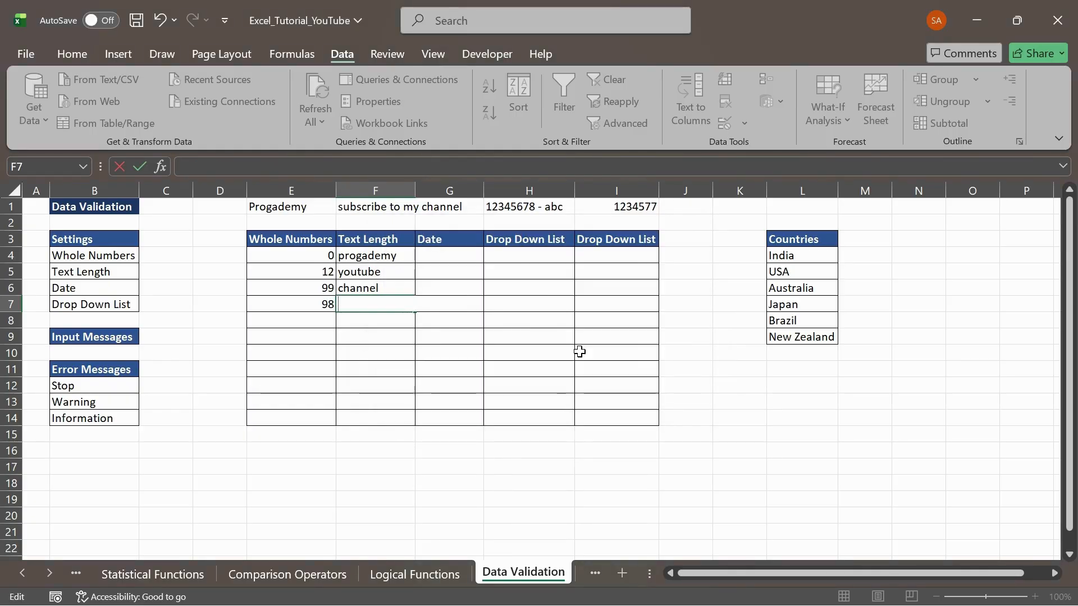
{"action": "left_click", "coordinate": [459, 257]}
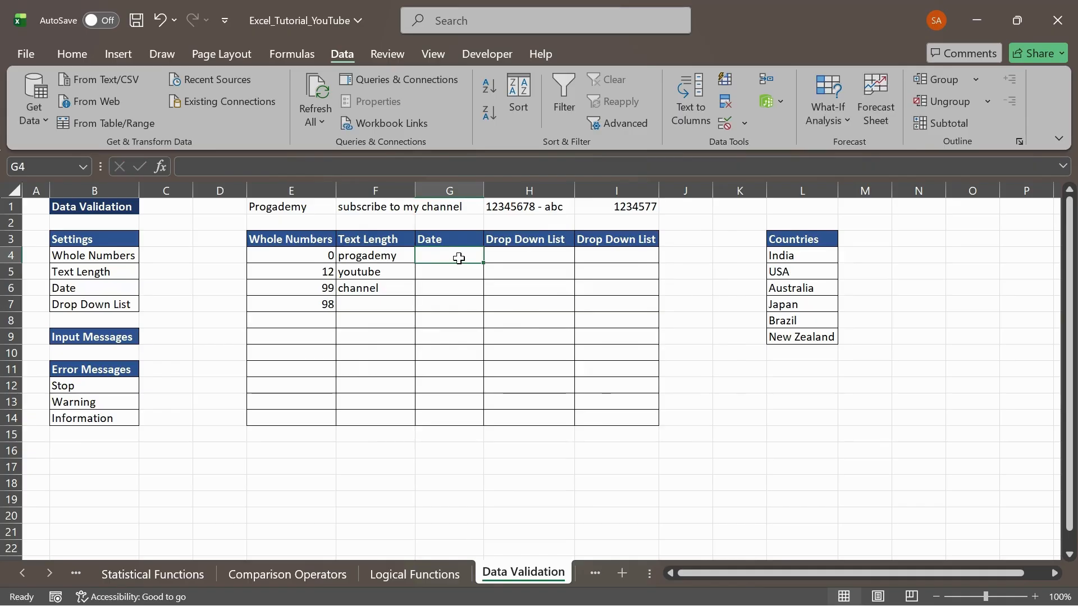
{"action": "left_click", "coordinate": [318, 258]}
{"action": "left_click", "coordinate": [368, 250]}
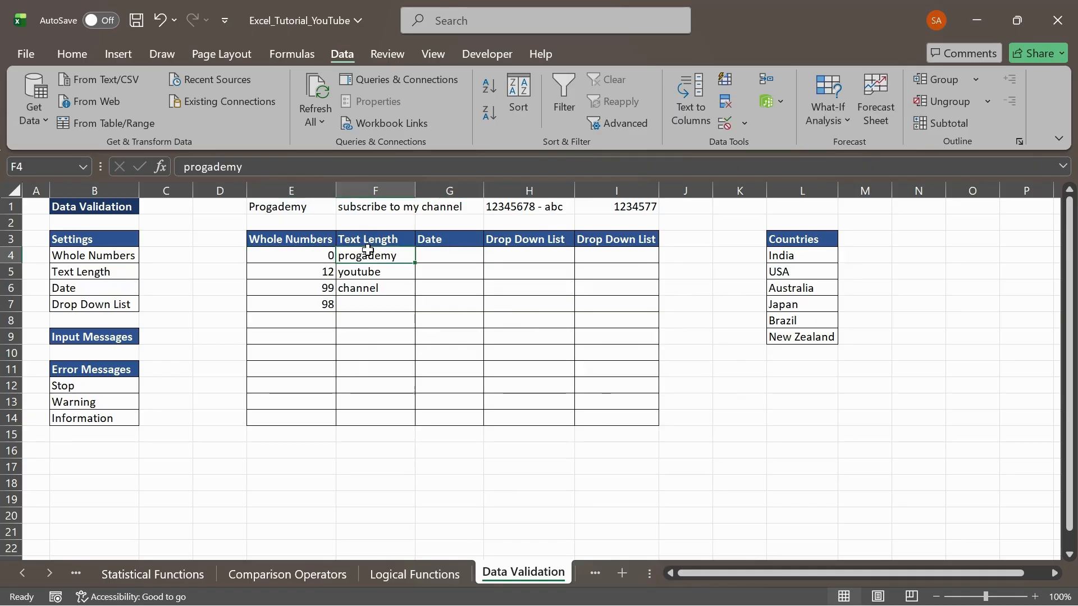
{"action": "left_click", "coordinate": [449, 257]}
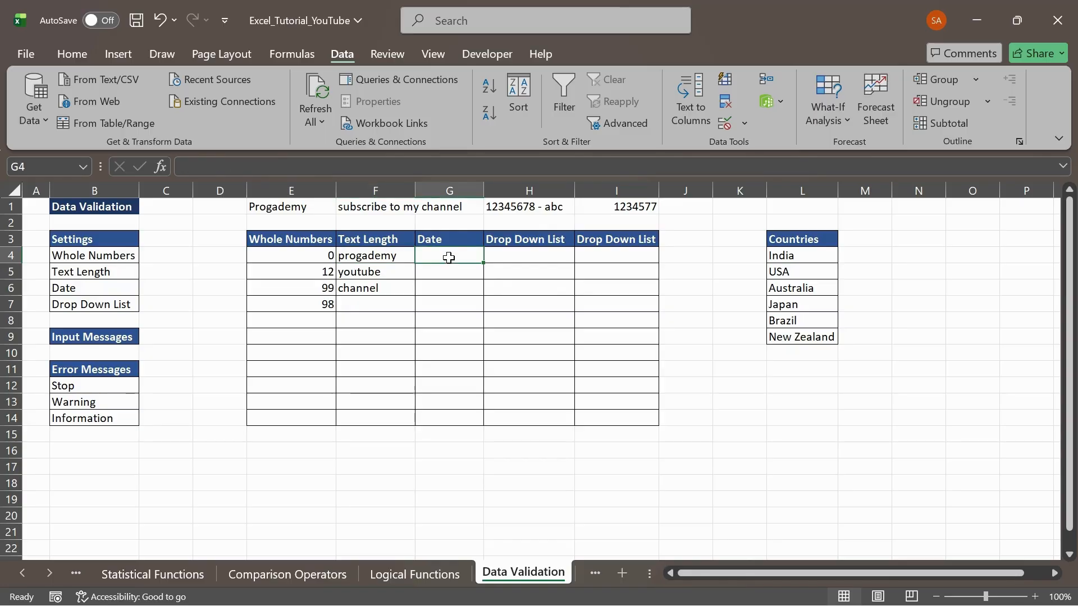
{"action": "left_click", "coordinate": [554, 258]}
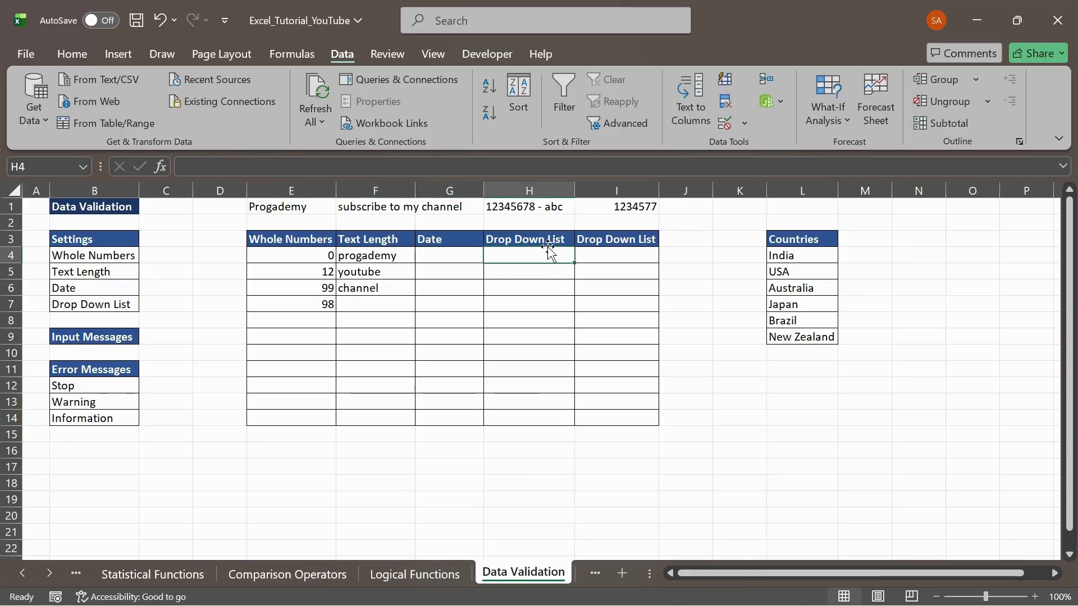
Step: Start a data validation rule for G4:G14 in the Date column that allows dates between two limits
{"action": "left_click", "coordinate": [451, 256]}
{"action": "left_click_drag", "start_coordinate": [450, 256], "coordinate": [446, 422]}
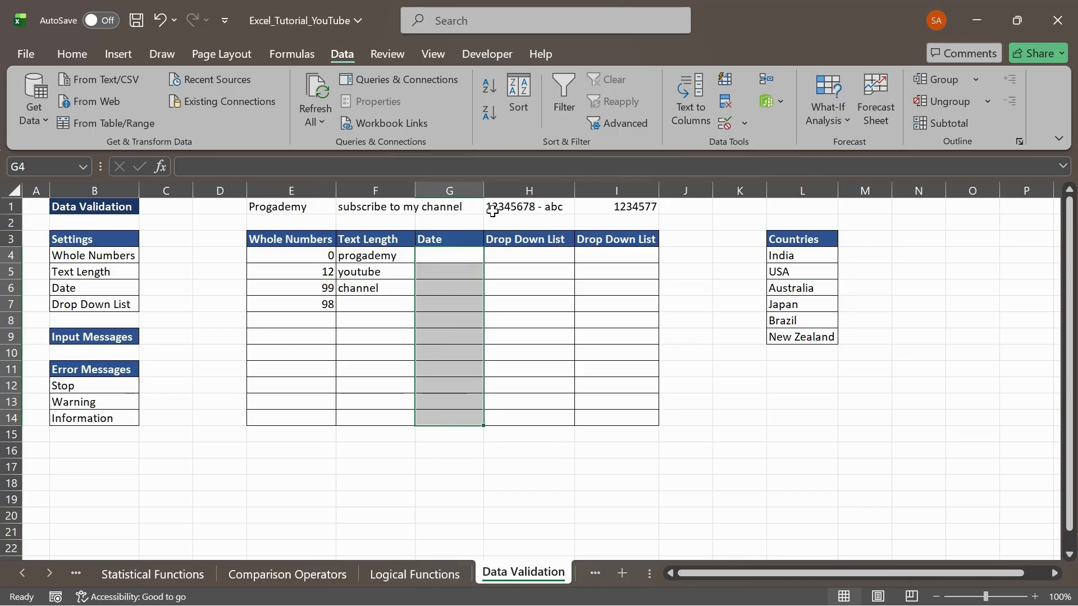
{"action": "left_click", "coordinate": [724, 126]}
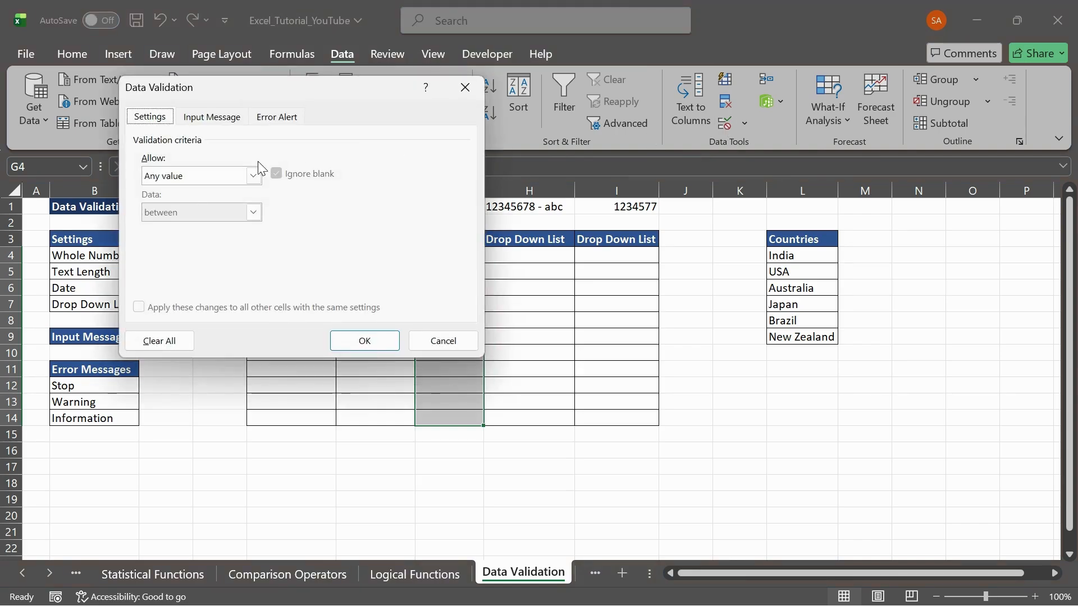
{"action": "left_click", "coordinate": [253, 175]}
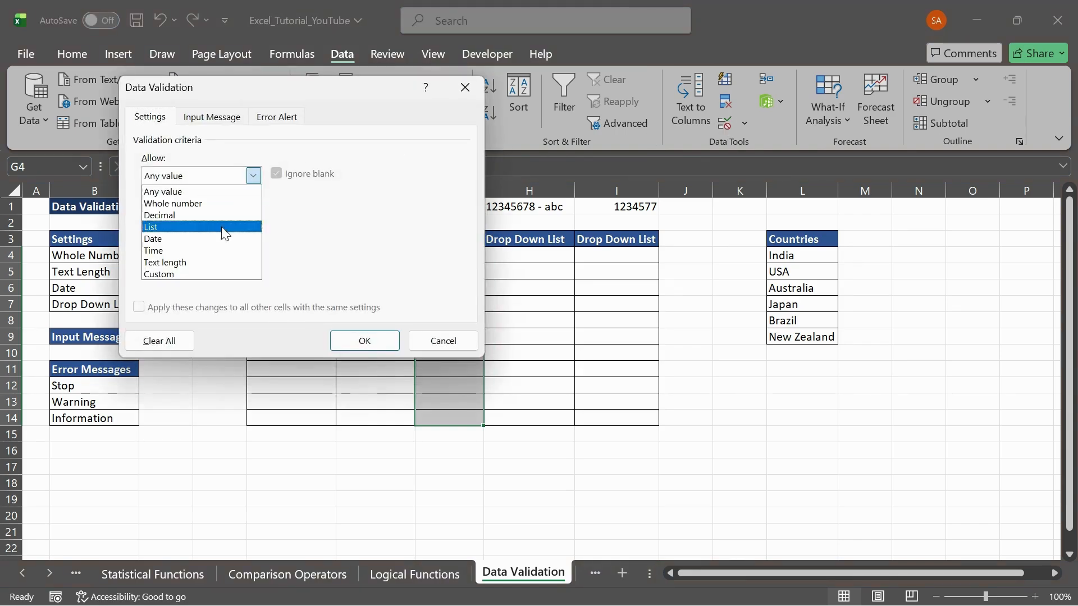
{"action": "left_click", "coordinate": [192, 239]}
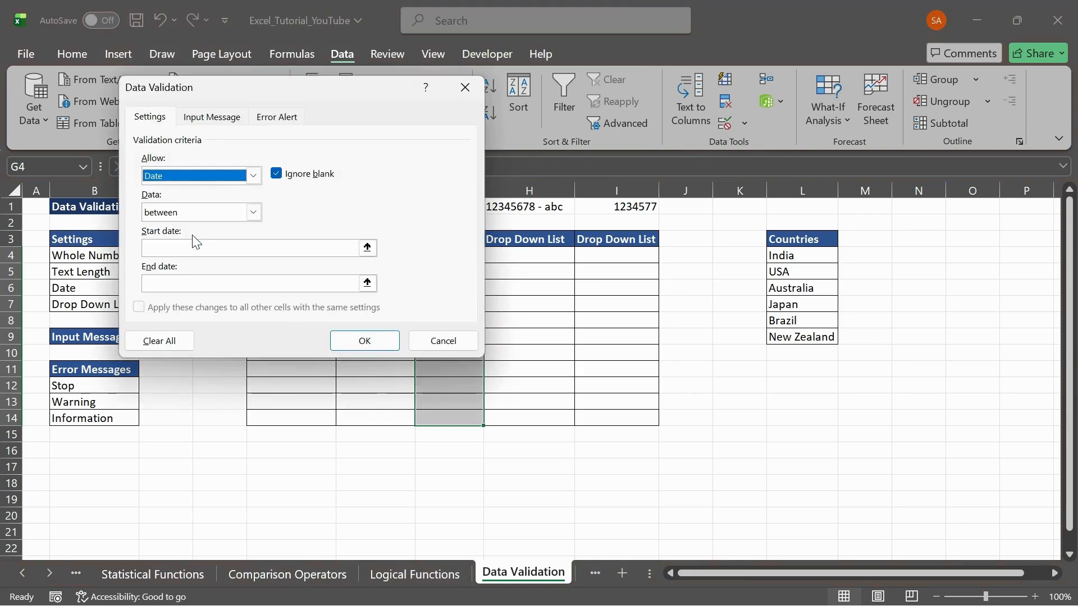
{"action": "left_click", "coordinate": [253, 212]}
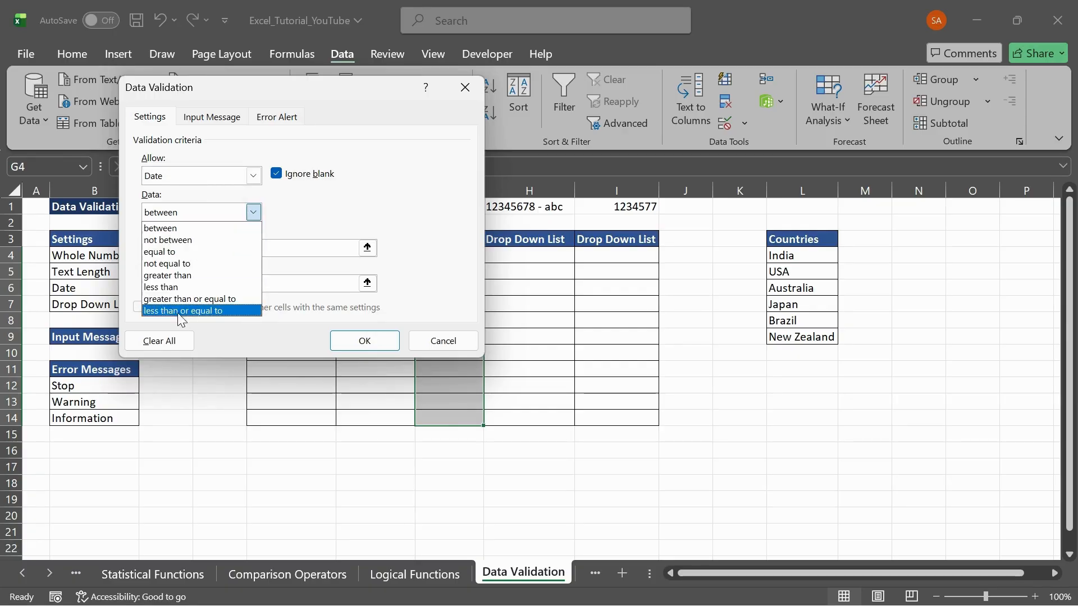
{"action": "left_click", "coordinate": [182, 226]}
Step: Set the start date of the validation rule to 01/01/1990
{"action": "left_click", "coordinate": [216, 251]}
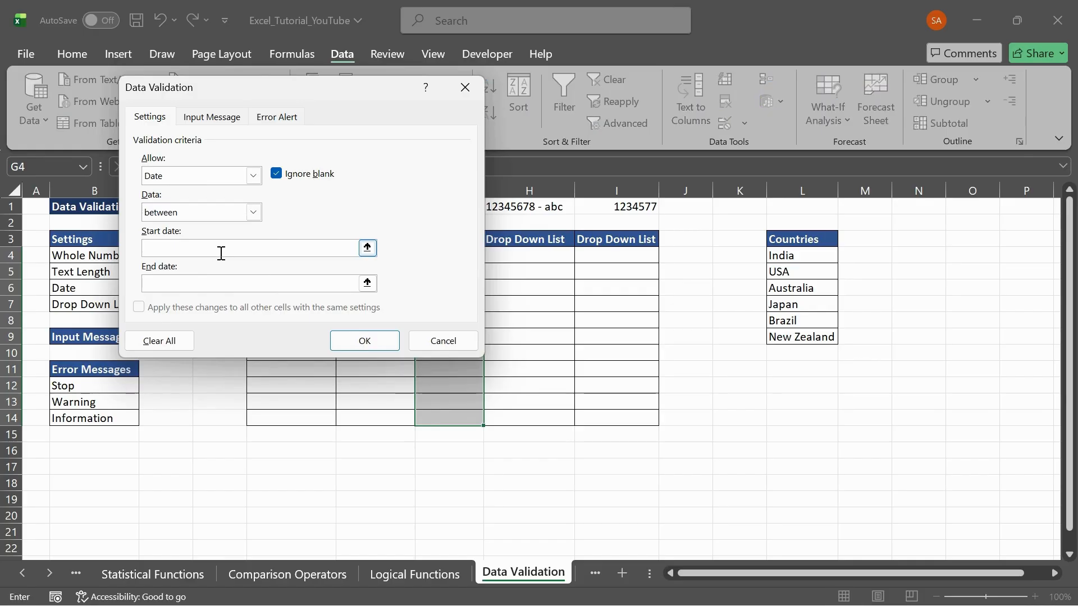
{"action": "type", "text": "2"}
{"action": "type", "text": "01/01/1"}
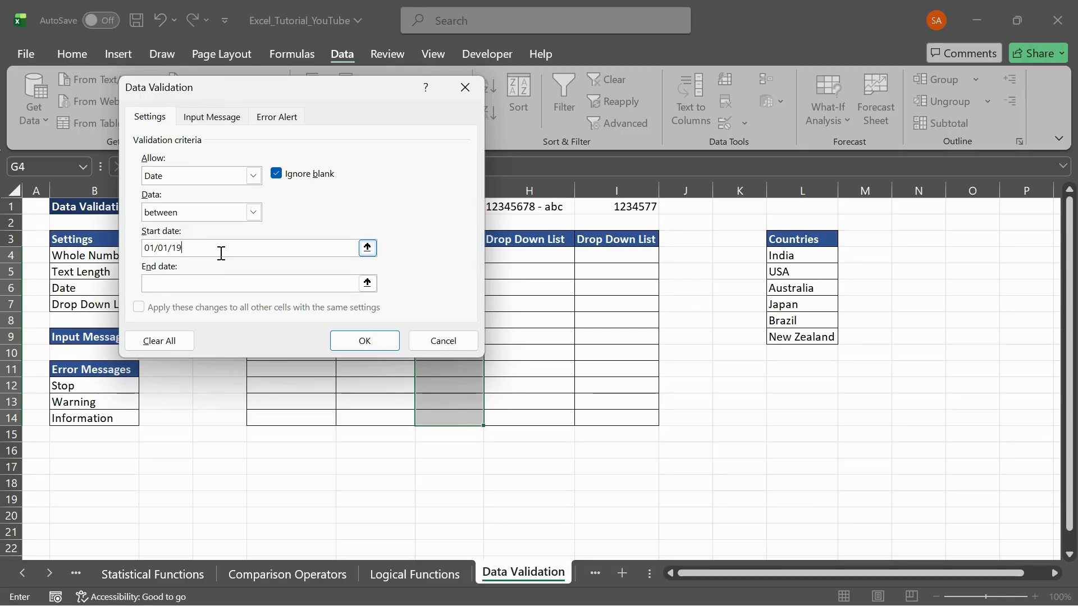
{"action": "type", "text": "9"}
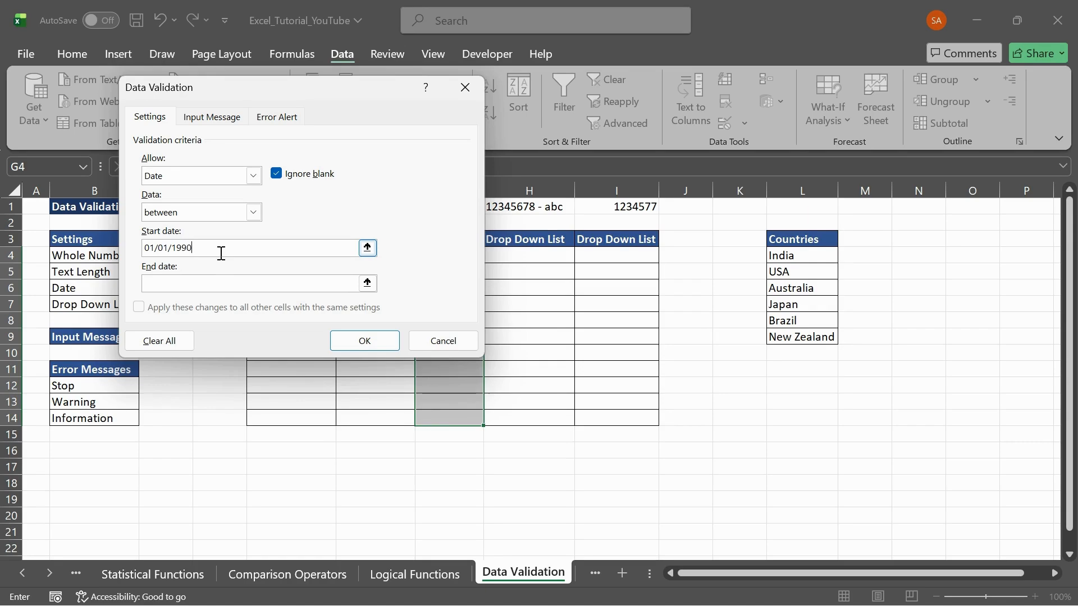
{"action": "type", "text": "0"}
Step: Set the rule's end date to 31/12/2026 and try to apply it, then dismiss the alert
{"action": "left_click", "coordinate": [224, 290]}
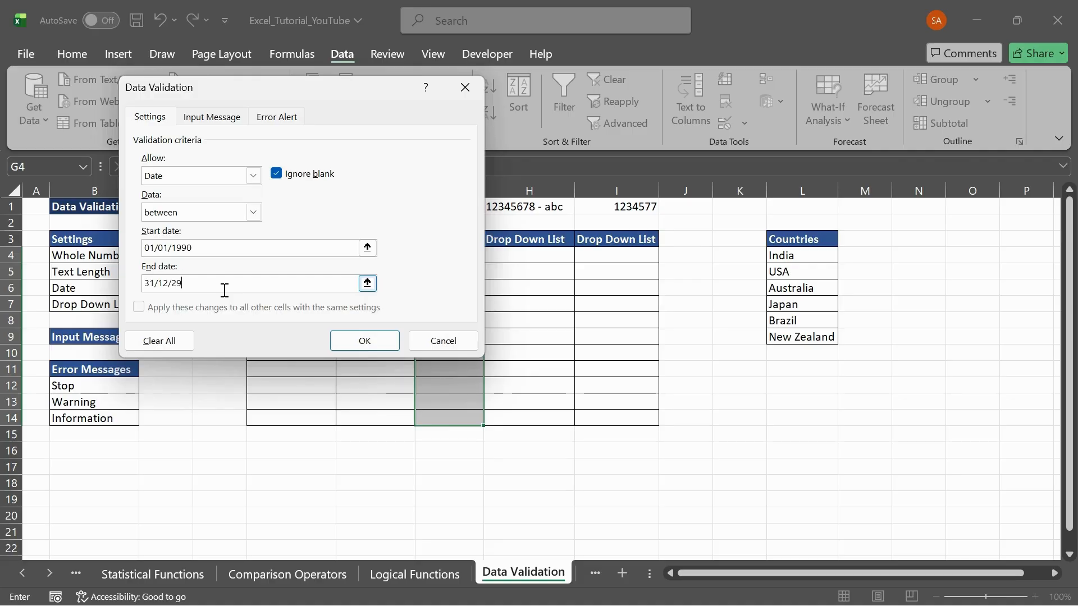
{"action": "type", "text": "99"}
{"action": "key", "text": "BackSpace"}
{"action": "key", "text": "BackSpace"}
{"action": "type", "text": "026"}
{"action": "left_click", "coordinate": [352, 343]}
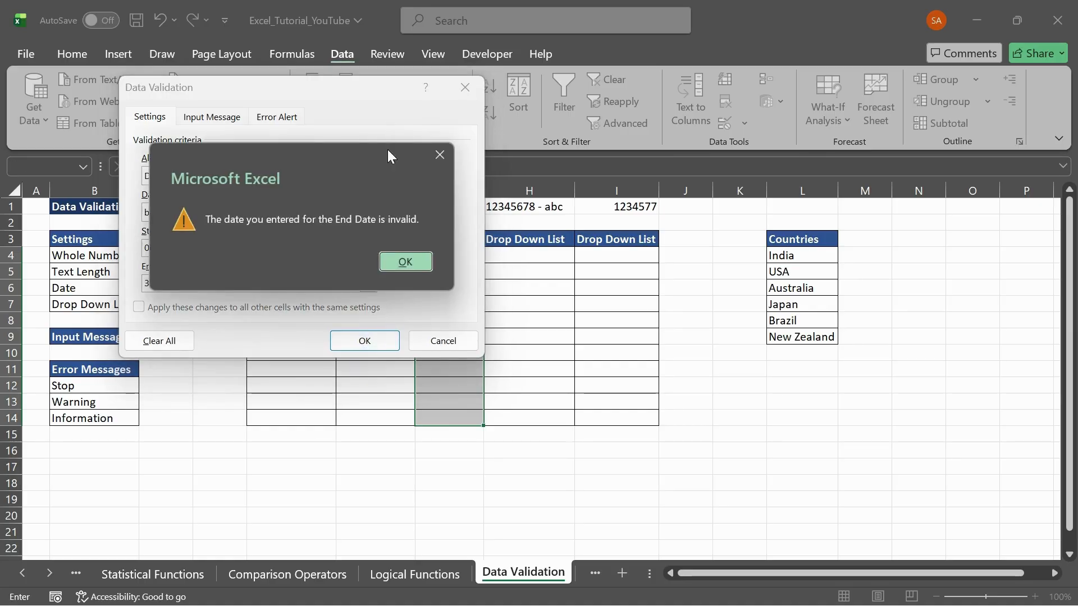
{"action": "left_click", "coordinate": [397, 259]}
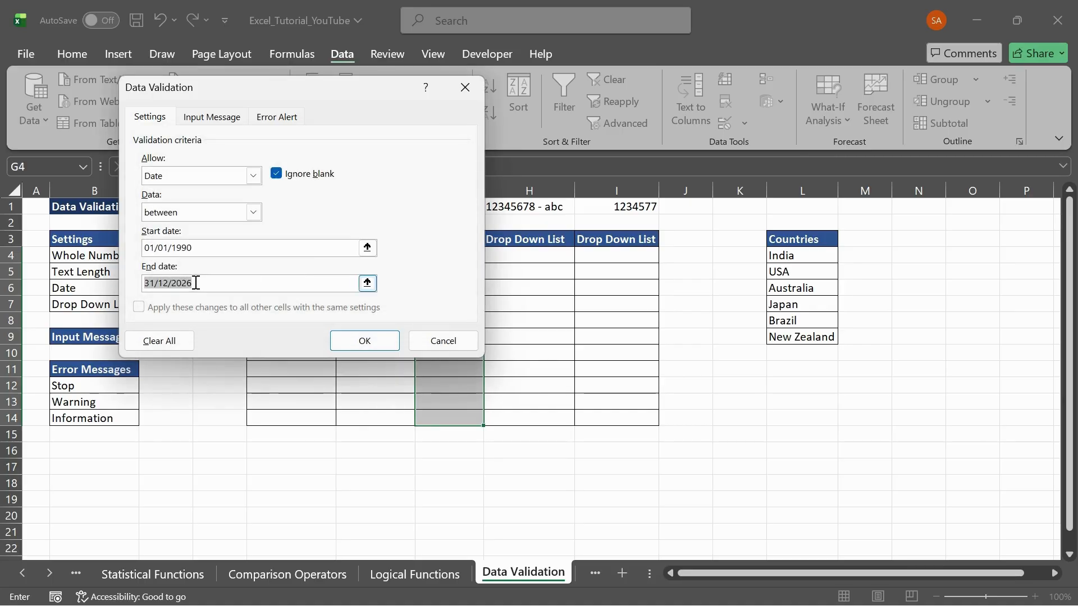
Step: Change the first part of the rule's end date to 12, giving 12/12/2026
{"action": "left_click", "coordinate": [229, 288]}
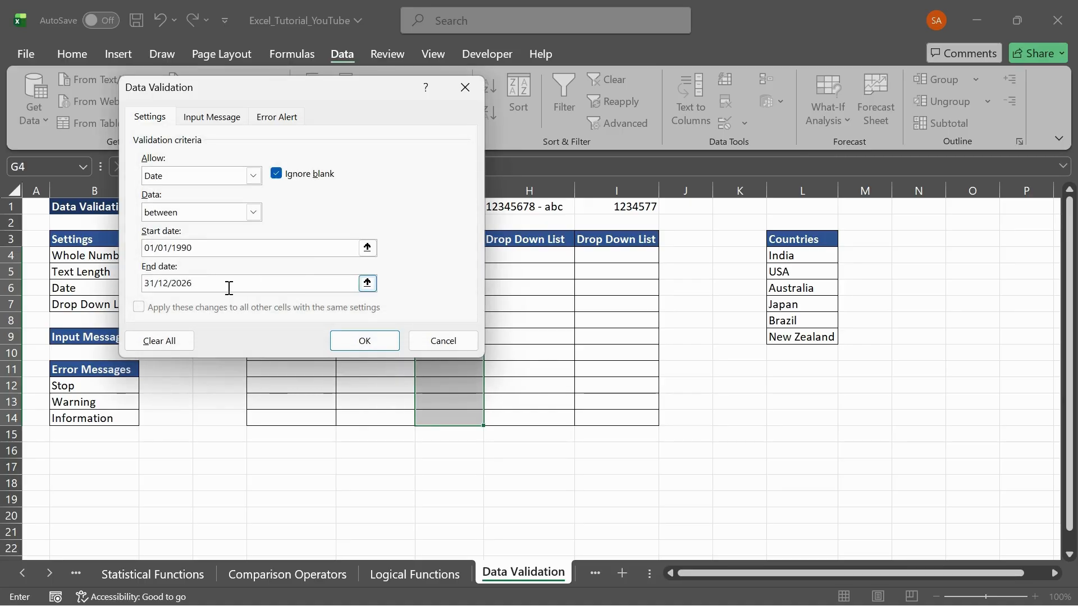
{"action": "left_click", "coordinate": [157, 283]}
{"action": "key", "text": "BackSpace"}
{"action": "key", "text": "BackSpace"}
{"action": "type", "text": "12/"}
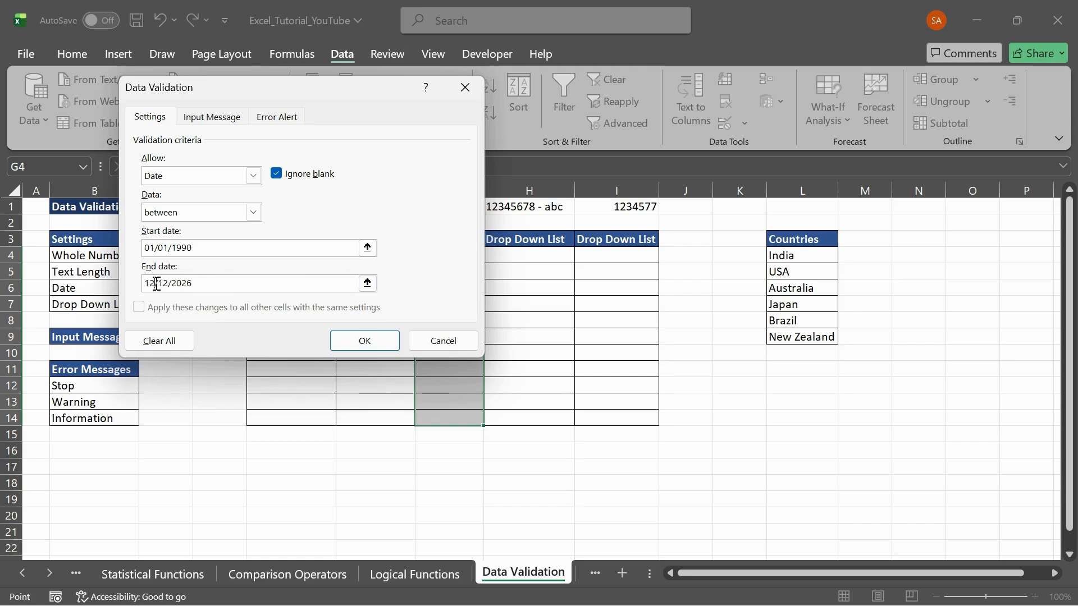
{"action": "key", "text": "Right"}
{"action": "key", "text": "Right"}
{"action": "key", "text": "Right"}
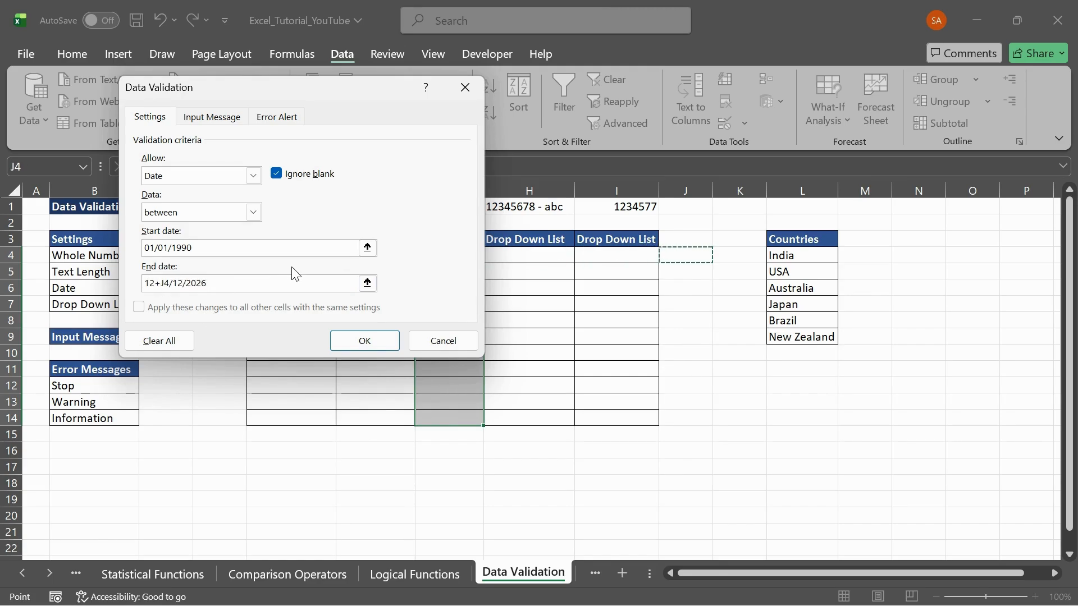
{"action": "key", "text": "BackSpace"}
{"action": "key", "text": "BackSpace"}
{"action": "key", "text": "BackSpace"}
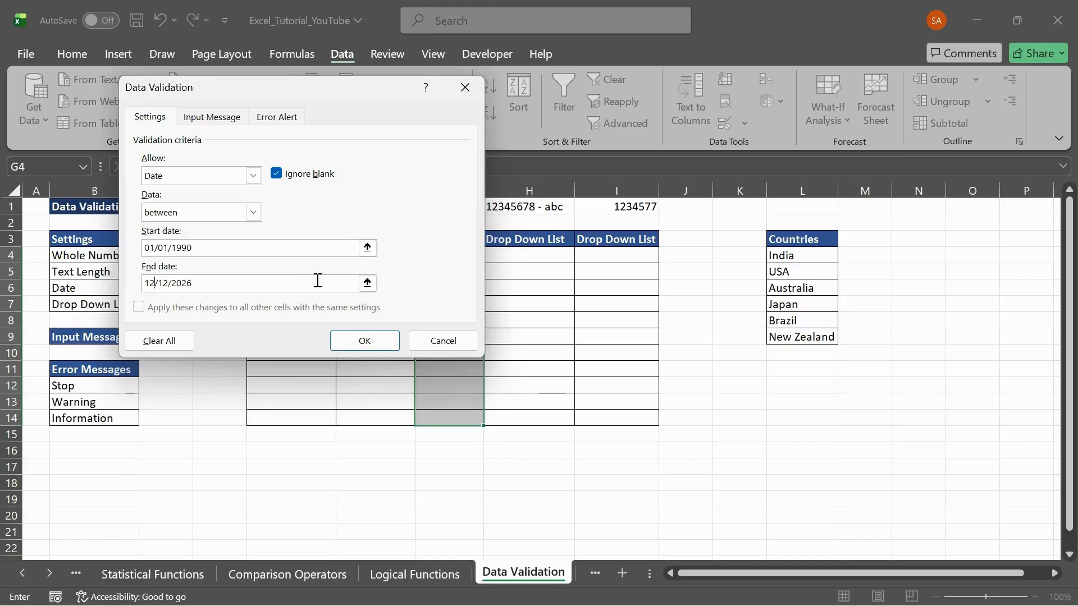
Step: Change the middle part of the end date to 31, giving 12/31/2026, and apply the date rule
{"action": "left_click", "coordinate": [169, 285]}
{"action": "key", "text": "BackSpace"}
{"action": "key", "text": "BackSpace"}
{"action": "type", "text": "2"}
{"action": "key", "text": "BackSpace"}
{"action": "type", "text": "31"}
{"action": "left_click", "coordinate": [366, 343]}
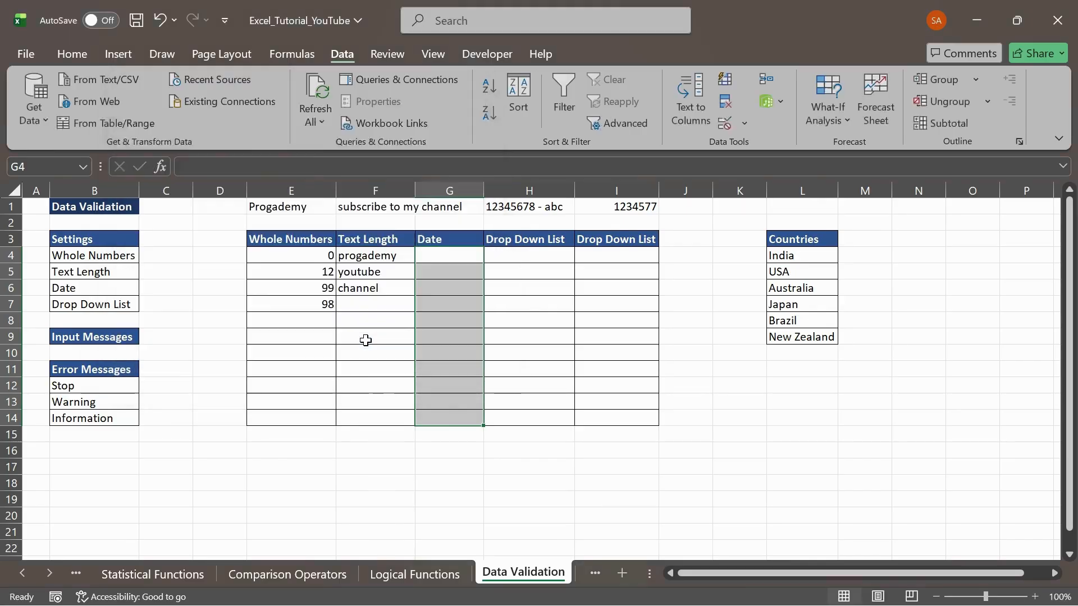
Step: Enter the date 02/02/2020 in G4 to test the date rule
{"action": "left_click", "coordinate": [430, 258]}
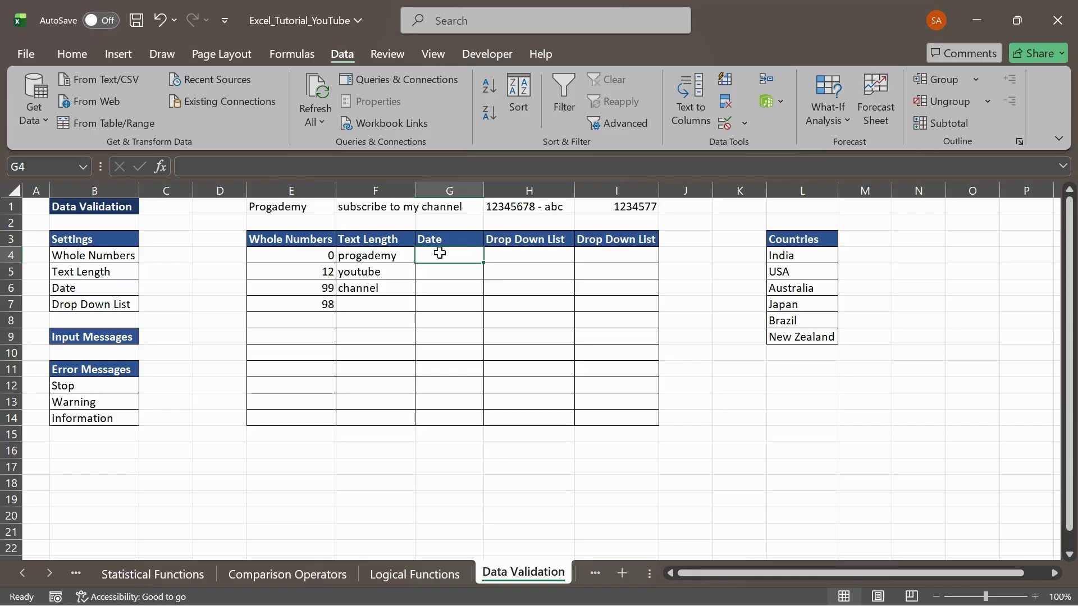
{"action": "type", "text": "02/"}
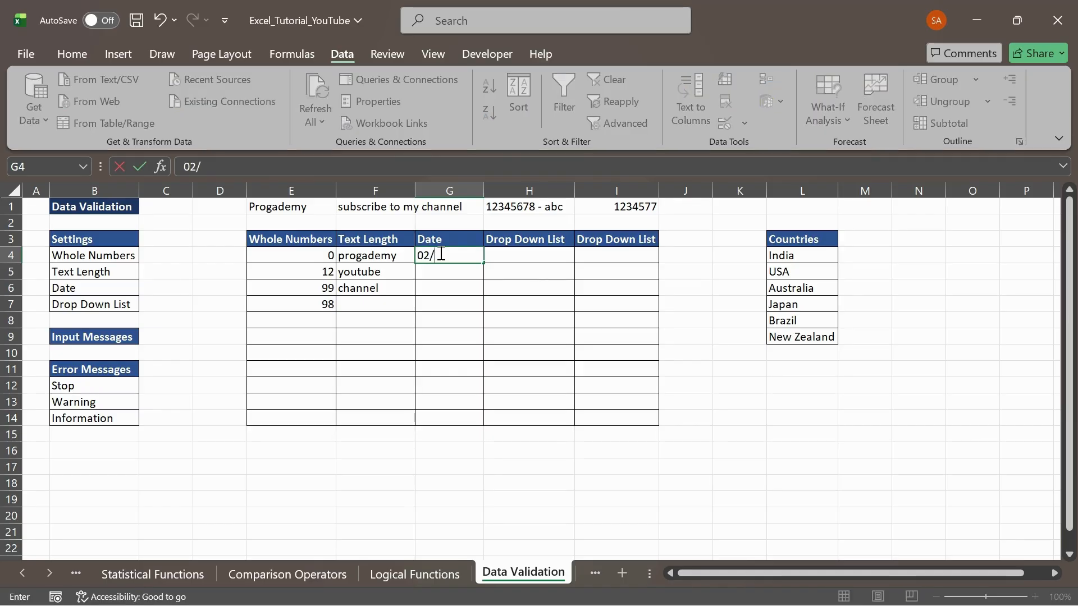
{"action": "type", "text": "02"}
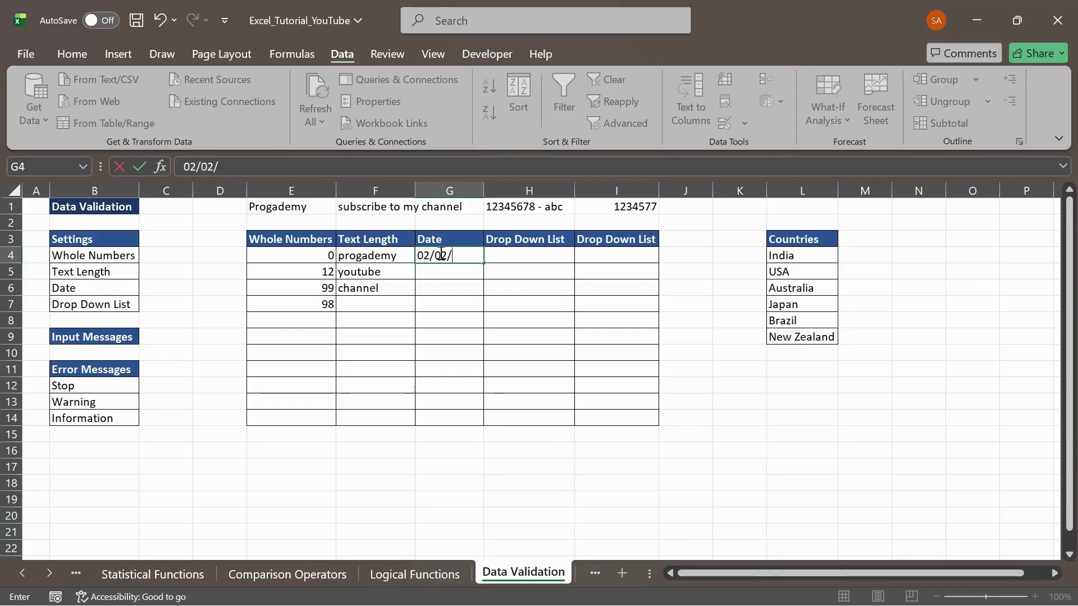
{"action": "type", "text": "/2020"}
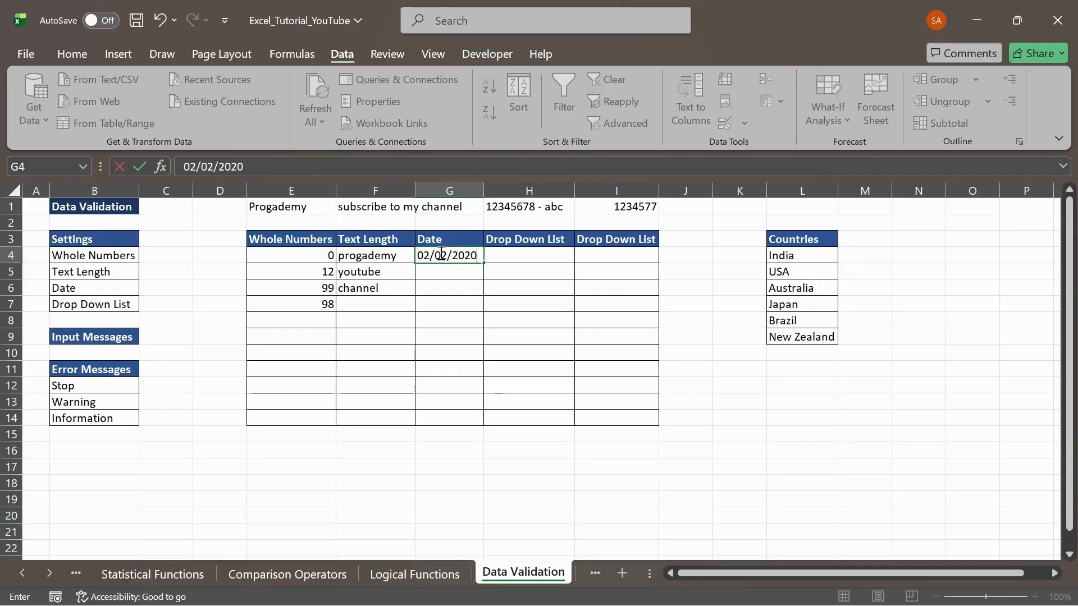
{"action": "key", "text": "Return"}
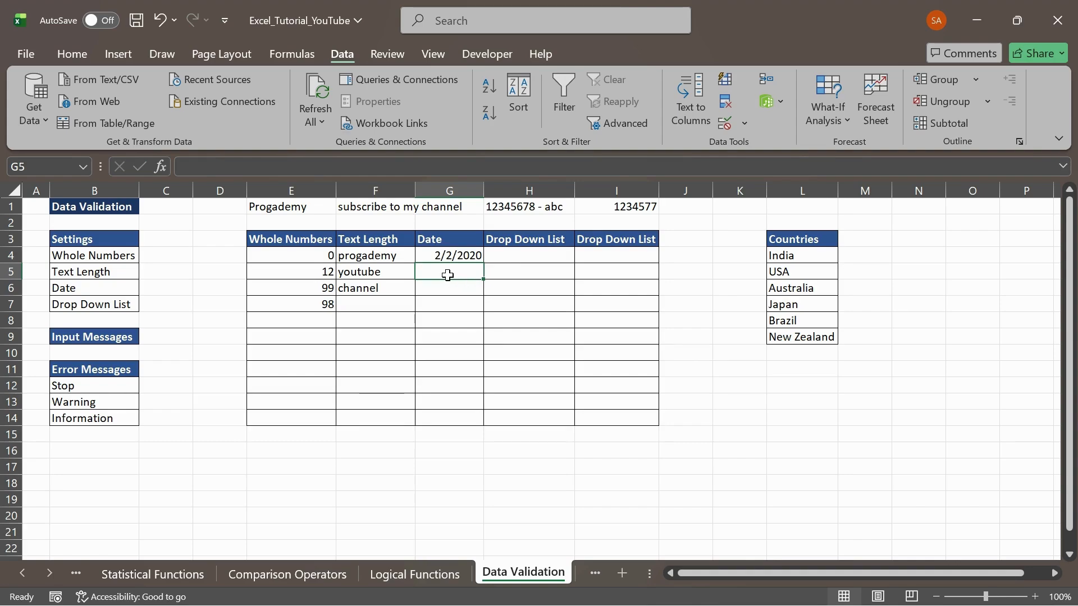
Step: Test the date rule's upper limit by trying 31/12/2027 in G5, and return to editing the entry
{"action": "type", "text": "3"}
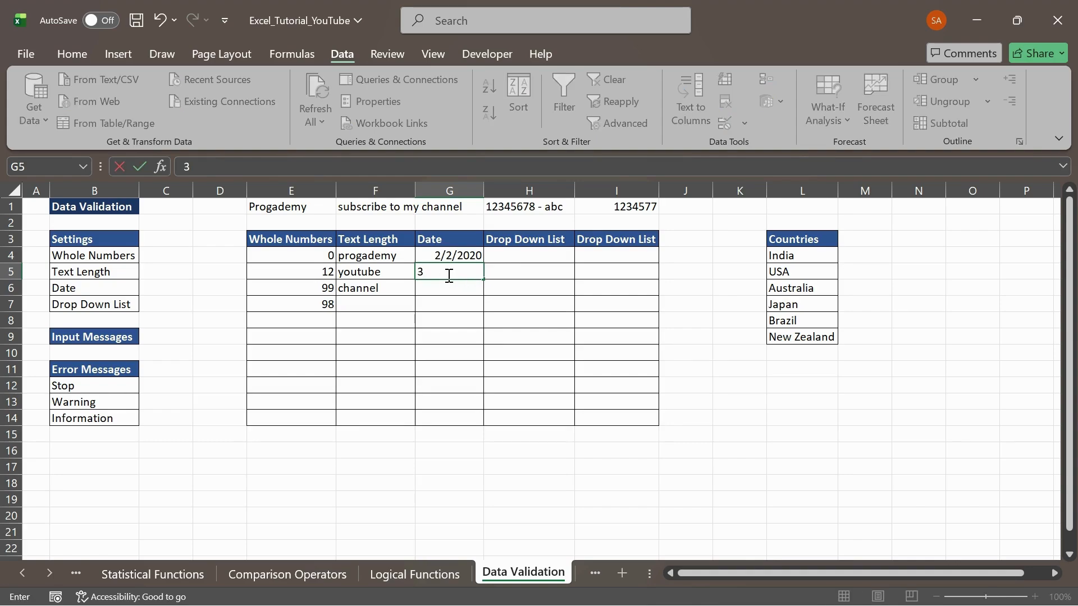
{"action": "type", "text": "1/12"}
{"action": "type", "text": "/2027"}
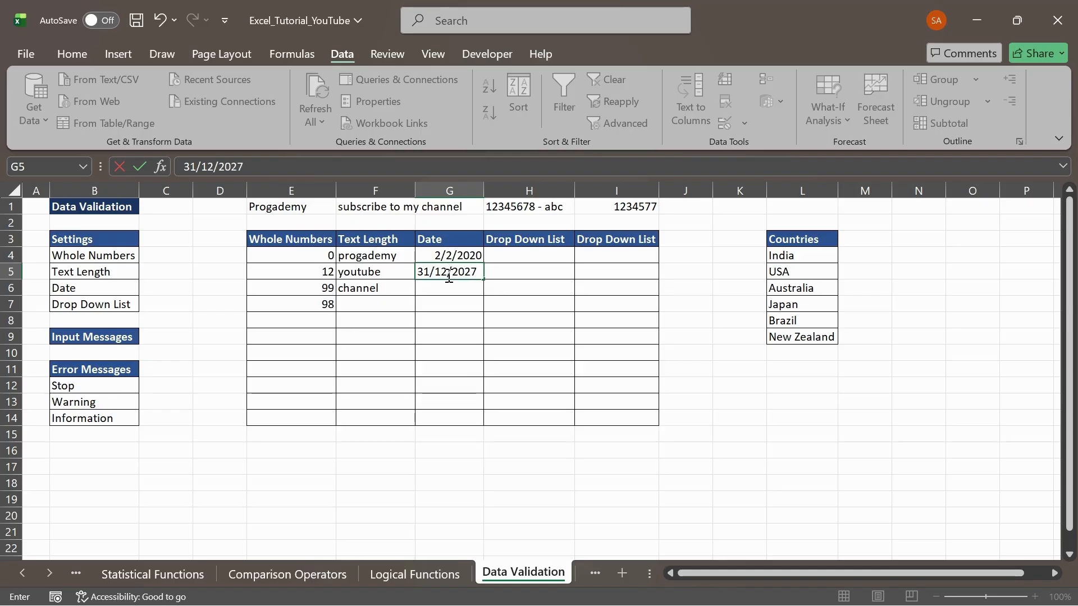
{"action": "key", "text": "Return"}
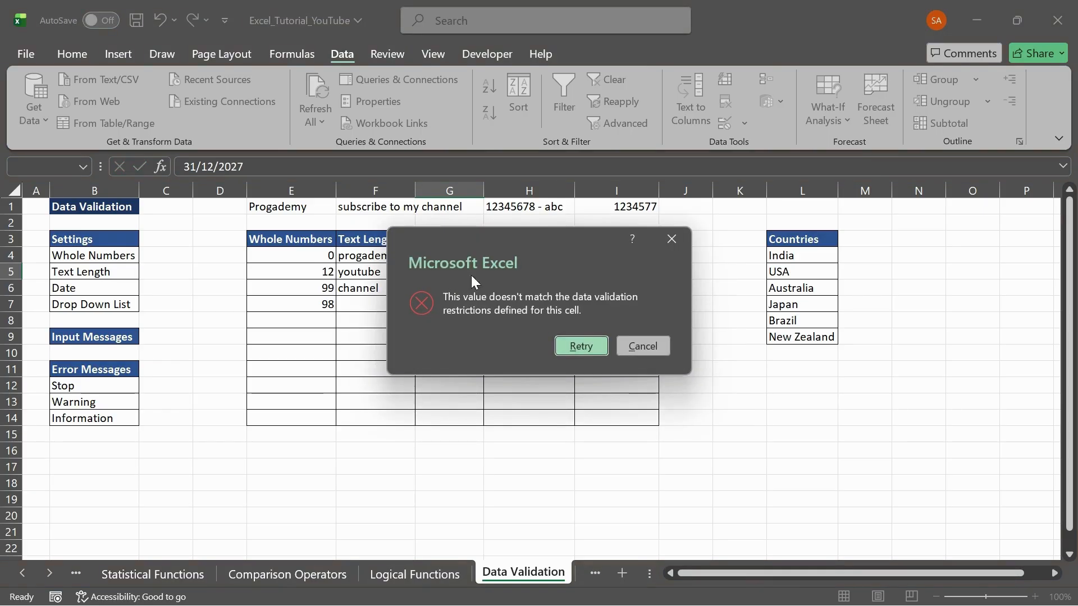
{"action": "left_click", "coordinate": [582, 343]}
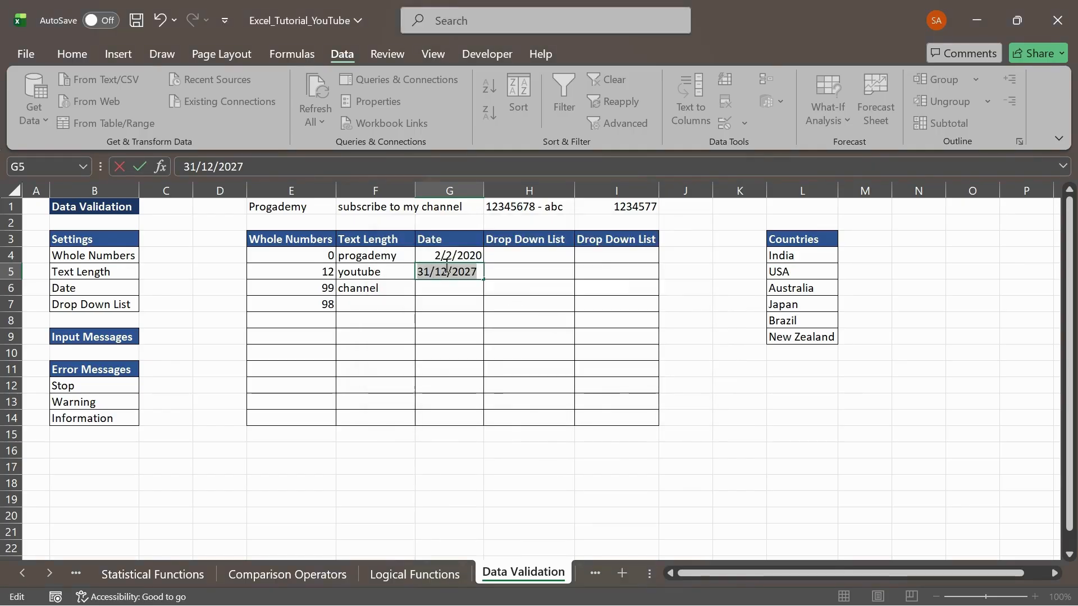
Step: Try the date 31/12/2026 in G5 by changing the year of the entry, and choose to retry
{"action": "left_click", "coordinate": [481, 272]}
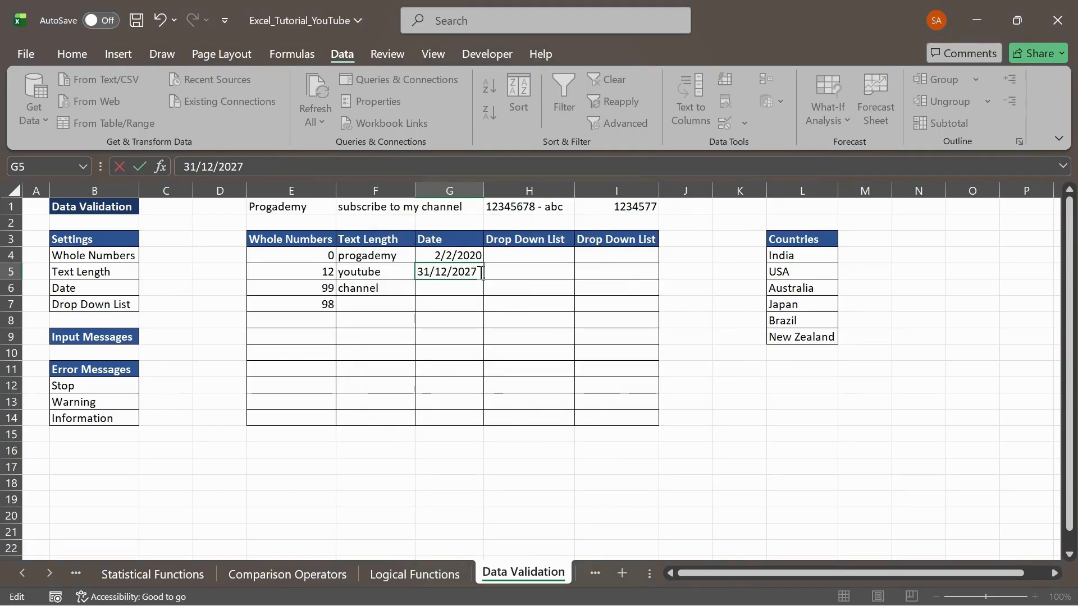
{"action": "key", "text": "BackSpace"}
{"action": "type", "text": "6"}
{"action": "key", "text": "Return"}
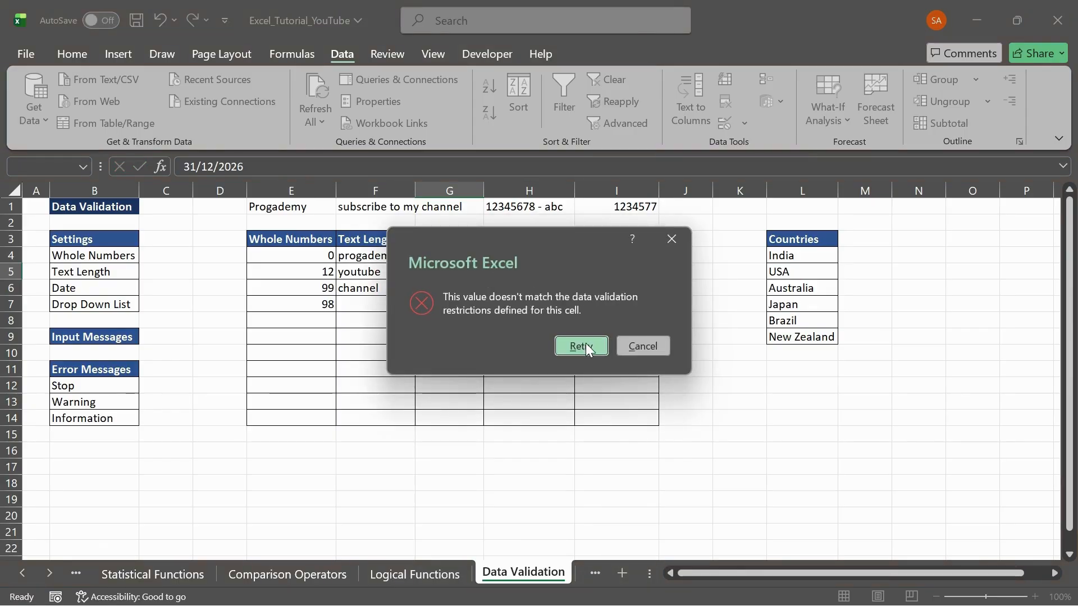
{"action": "left_click", "coordinate": [585, 346]}
Step: Change the year of the G5 entry to try 31/12/2025, and choose to retry
{"action": "left_click", "coordinate": [478, 272]}
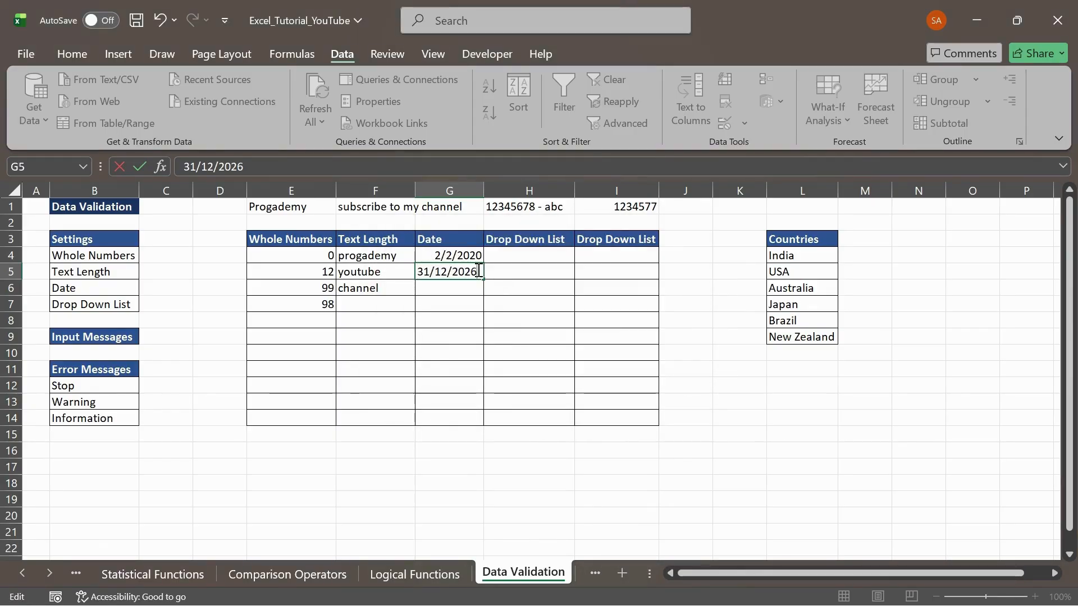
{"action": "key", "text": "BackSpace"}
{"action": "type", "text": "5"}
{"action": "key", "text": "Return"}
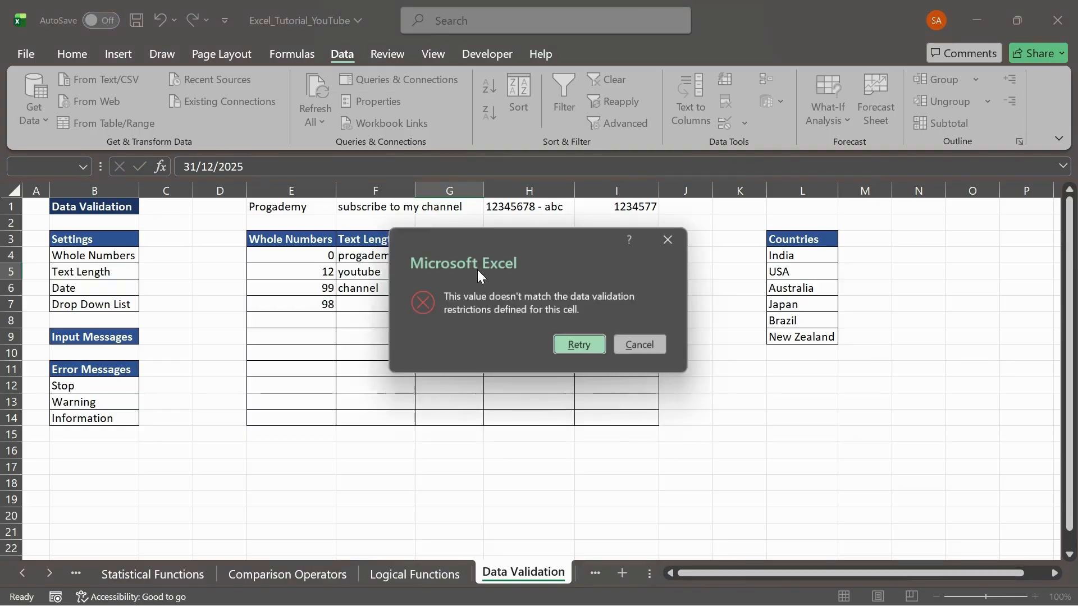
{"action": "left_click", "coordinate": [578, 346]}
Step: Rewrite the date in G5 in month-first order as 12/31/2025 and enter it
{"action": "left_click", "coordinate": [428, 272]}
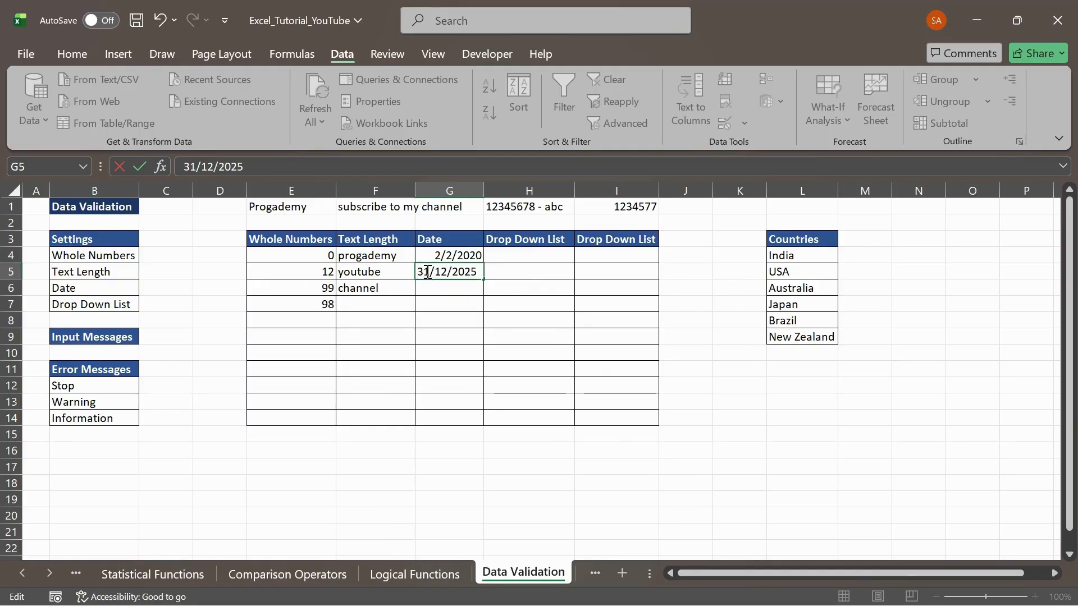
{"action": "key", "text": "BackSpace"}
{"action": "key", "text": "BackSpace"}
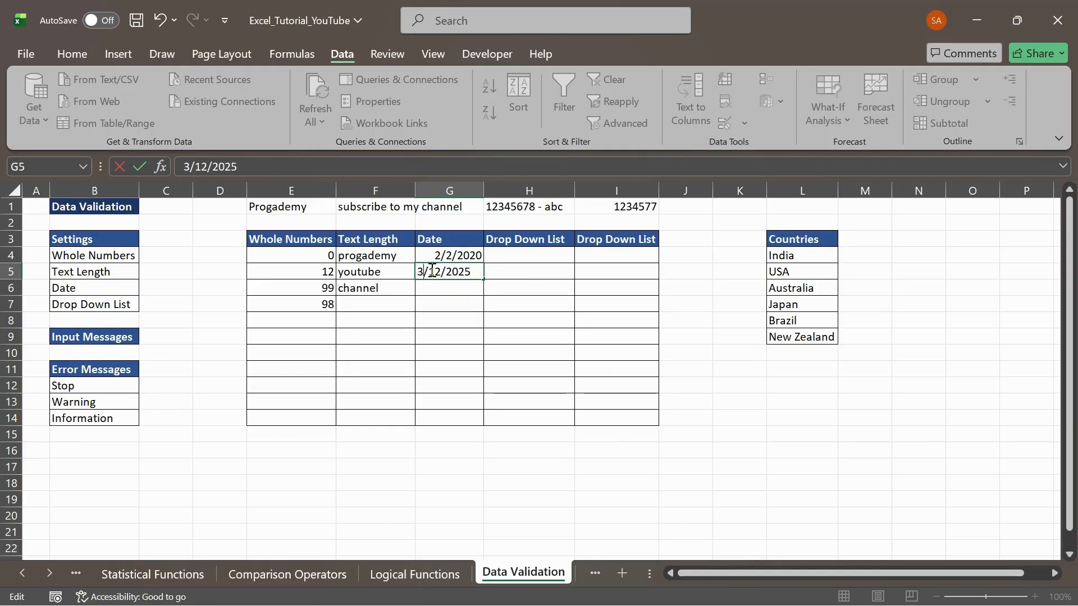
{"action": "type", "text": "12"}
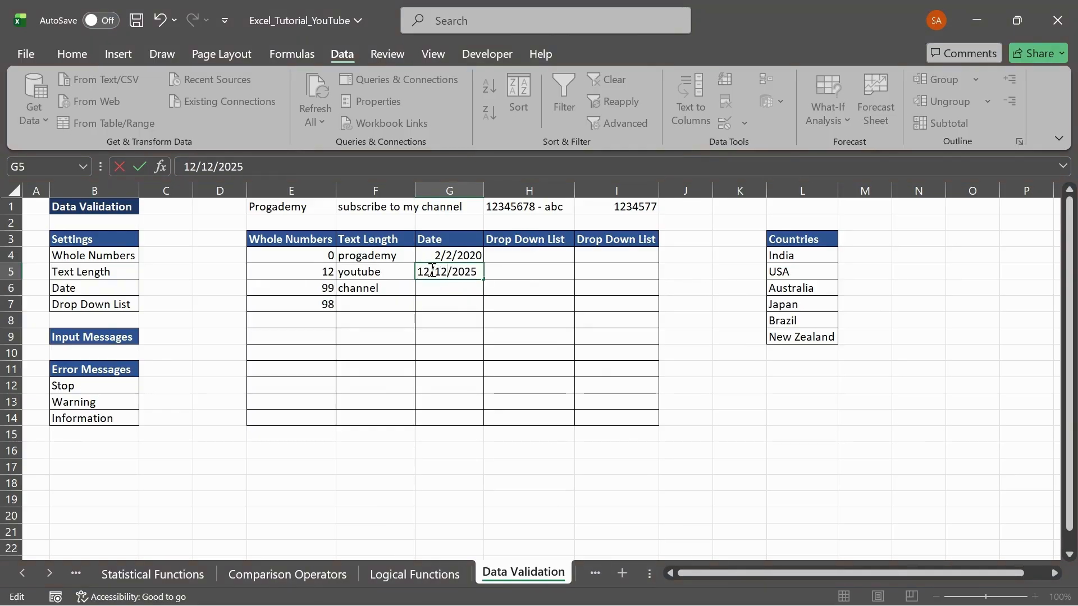
{"action": "key", "text": "Right"}
{"action": "key", "text": "Right"}
{"action": "key", "text": "Right"}
{"action": "key", "text": "BackSpace"}
{"action": "key", "text": "BackSpace"}
{"action": "type", "text": "31"}
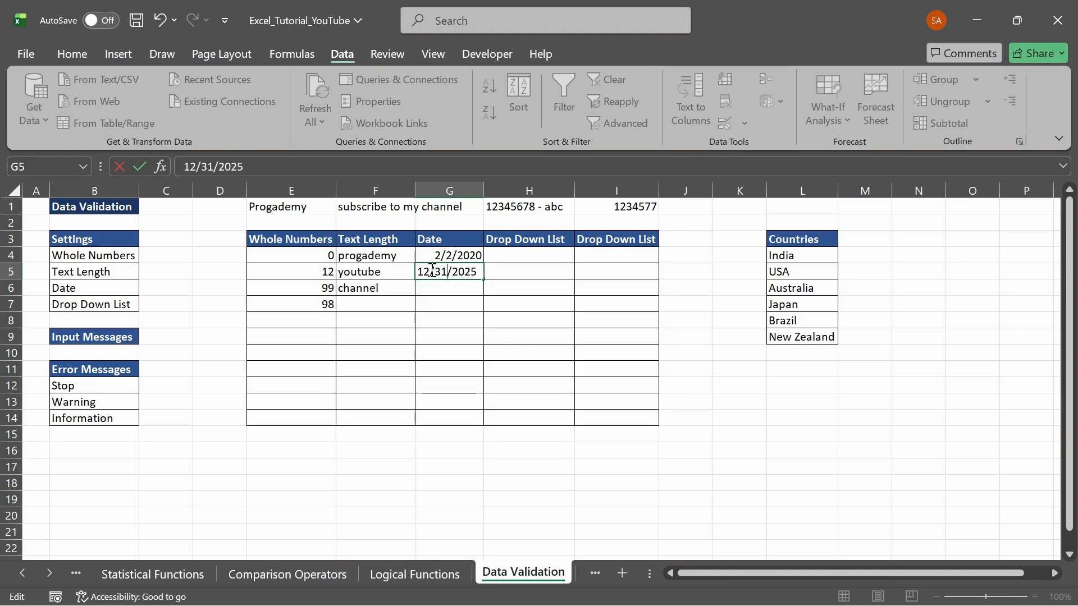
{"action": "key", "text": "Return"}
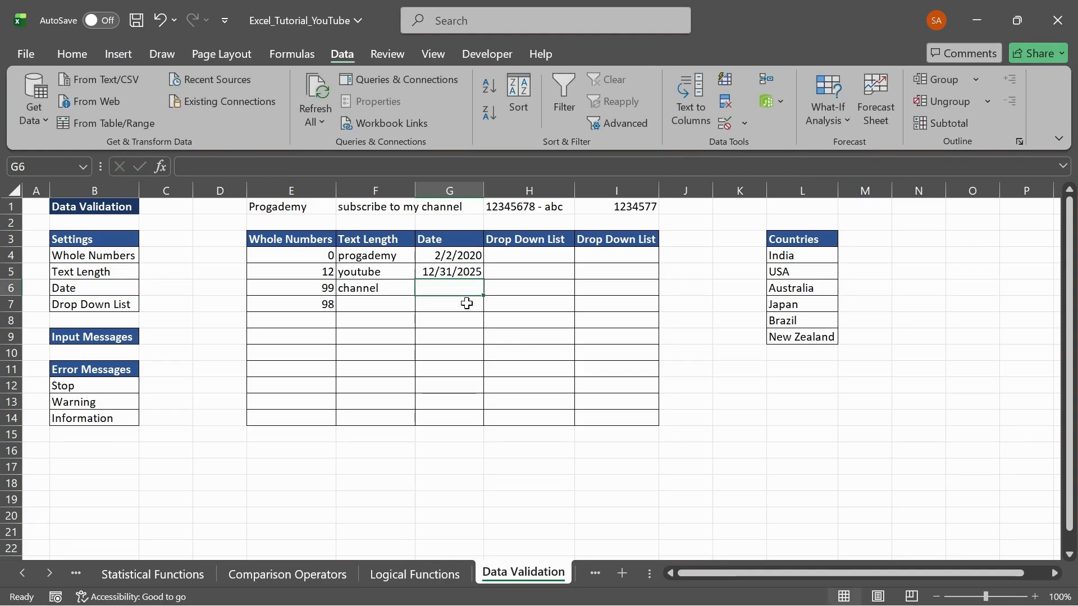
Step: Try the entry 12/31/2-26 in G6, and choose to retry
{"action": "type", "text": "12/3"}
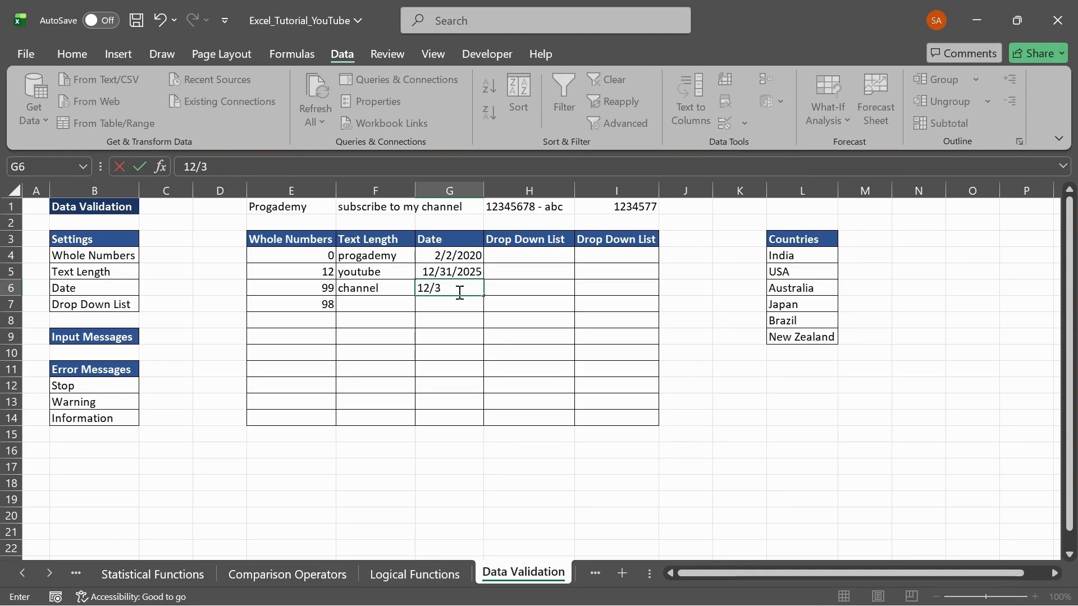
{"action": "type", "text": "1/2-2"}
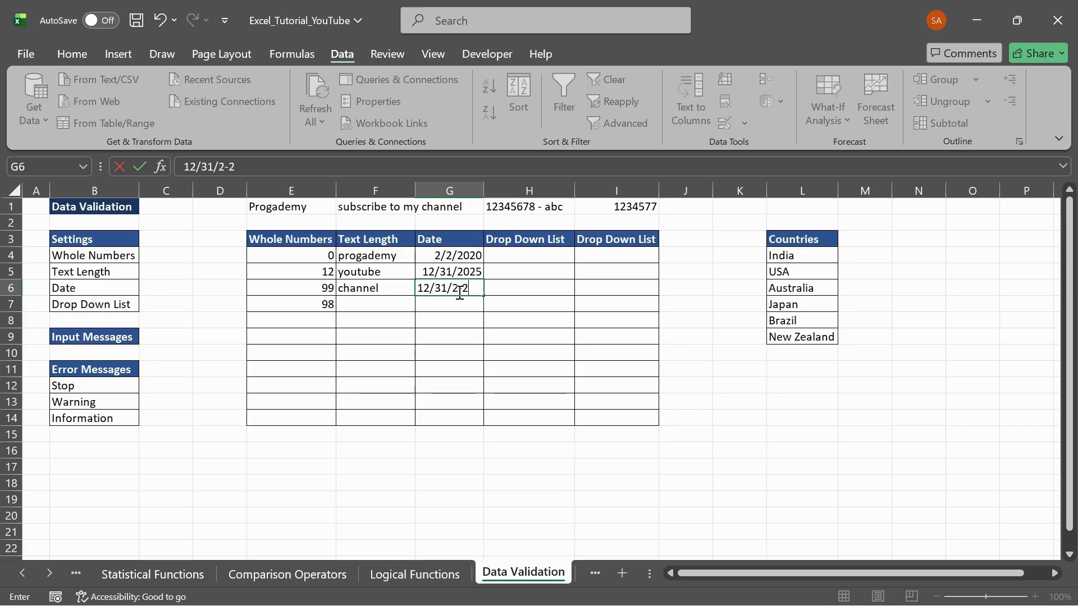
{"action": "type", "text": "6"}
{"action": "key", "text": "Return"}
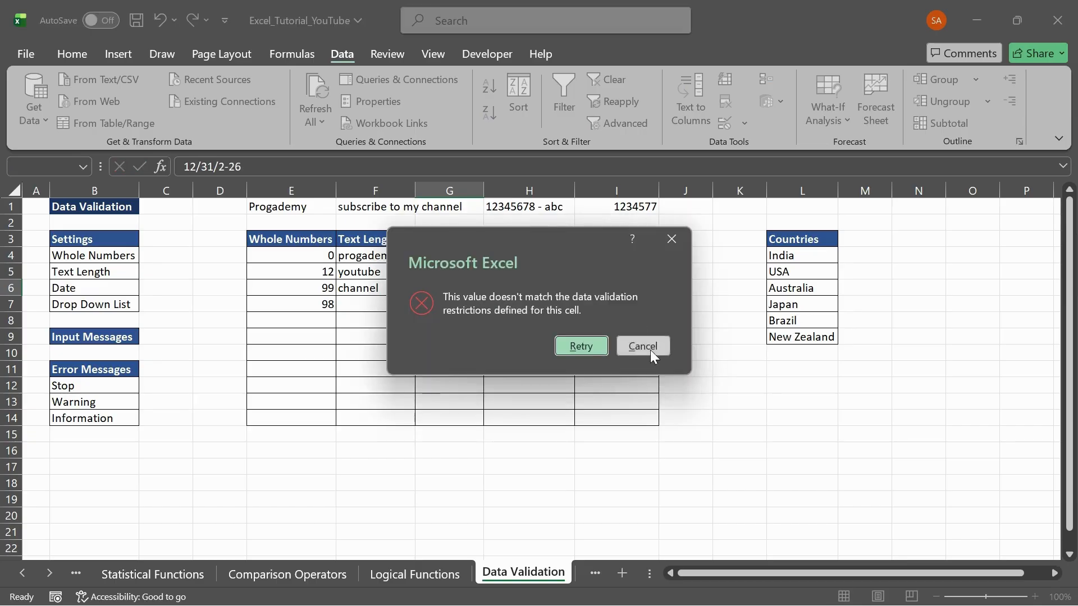
{"action": "left_click", "coordinate": [581, 346]}
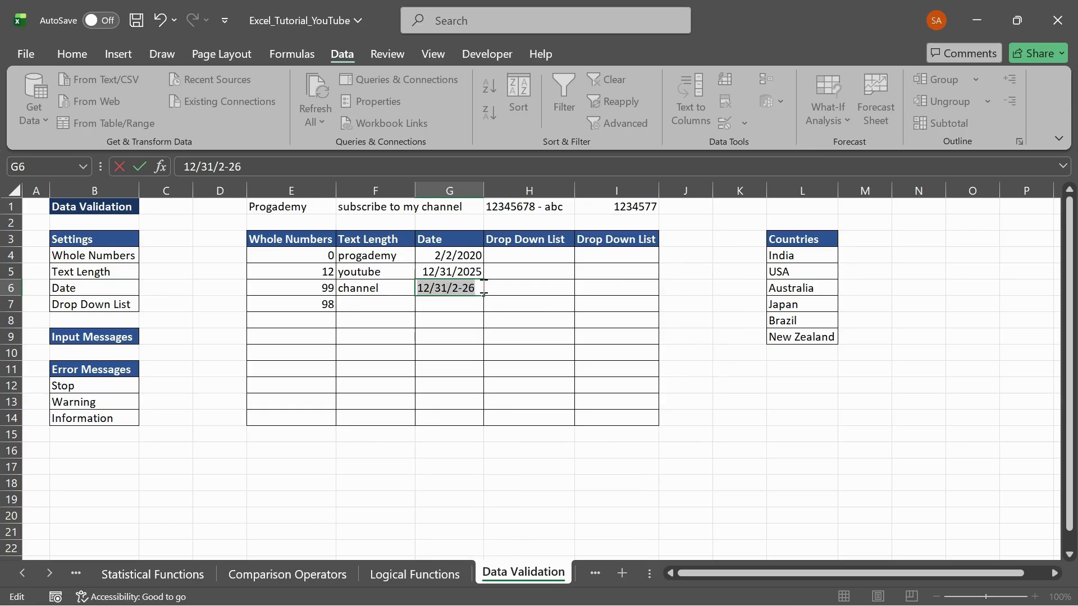
Step: Test the date rule in G6 with 12/31/2027, and after retrying enter 12/31/2026 instead
{"action": "left_click", "coordinate": [482, 288]}
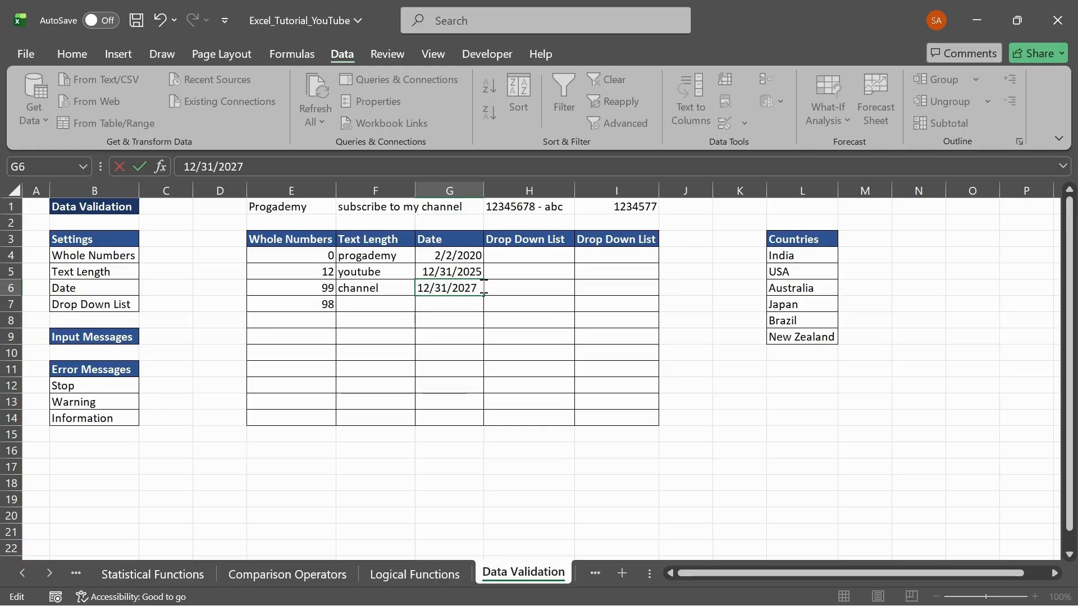
{"action": "key", "text": "Return"}
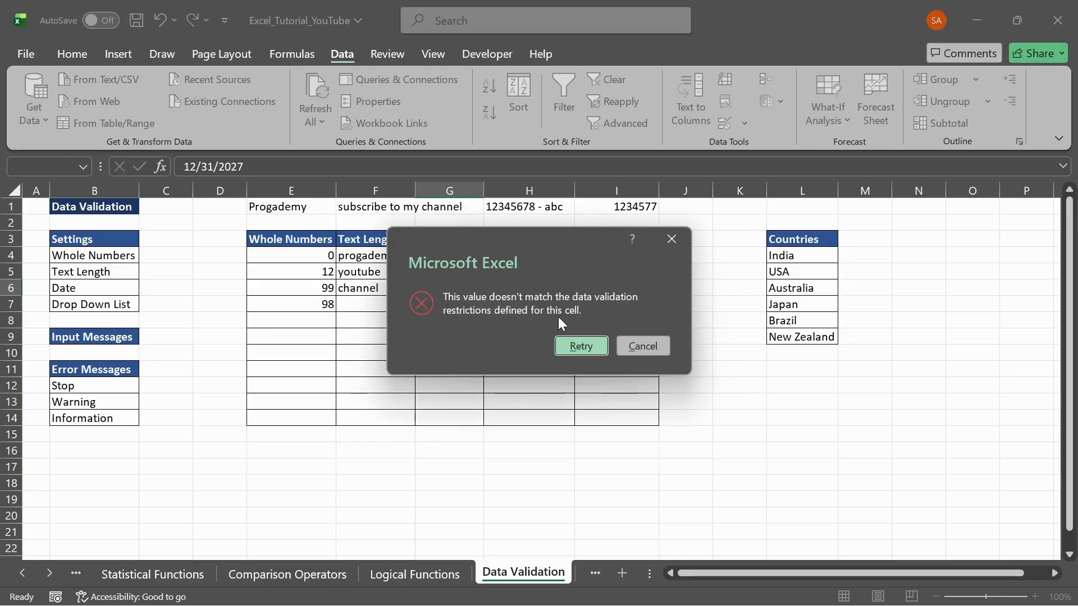
{"action": "left_click", "coordinate": [591, 340]}
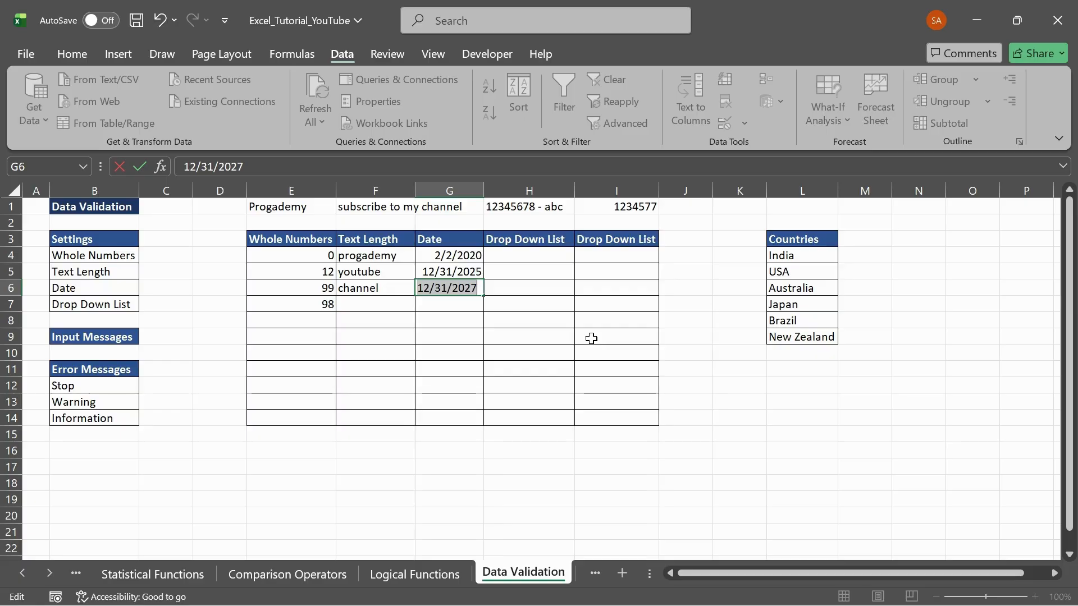
{"action": "key", "text": "Right"}
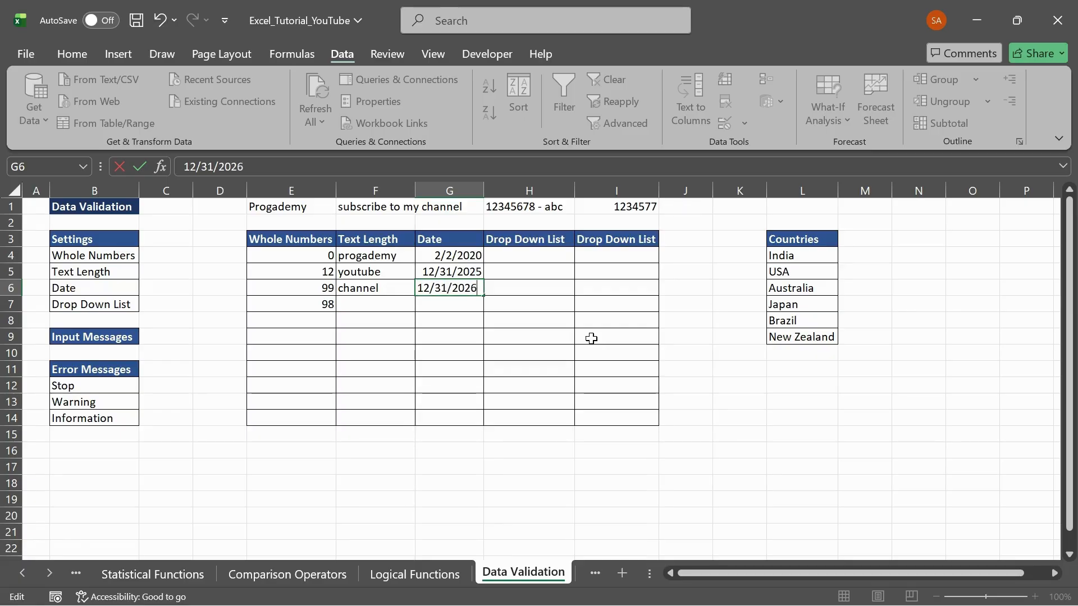
{"action": "key", "text": "Return"}
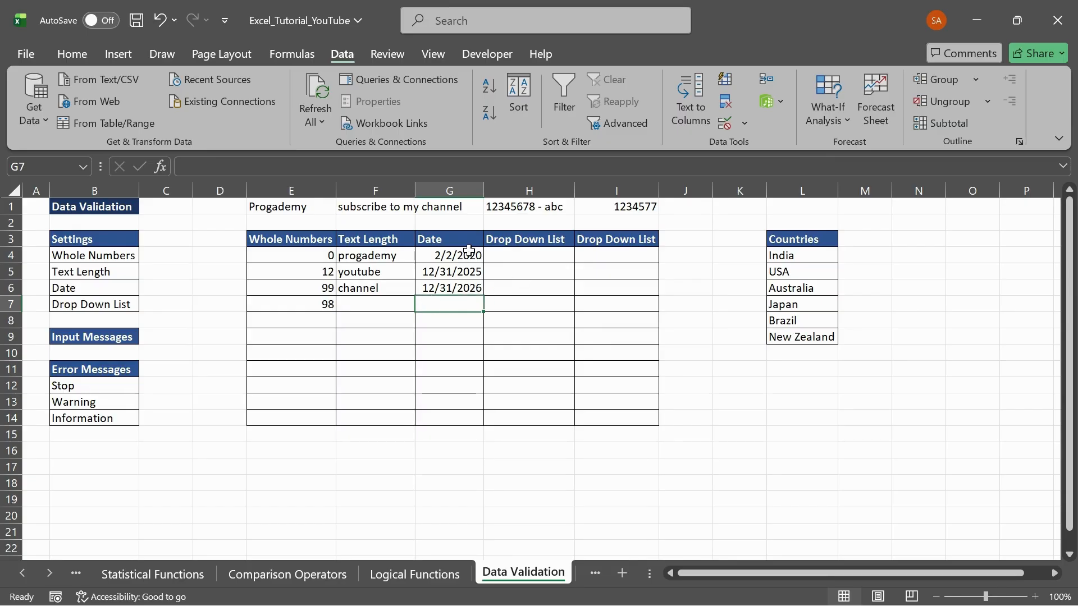
Step: Look through the number formats available for cell G7, including the short and long date formats, and close the list
{"action": "left_click", "coordinate": [73, 54]}
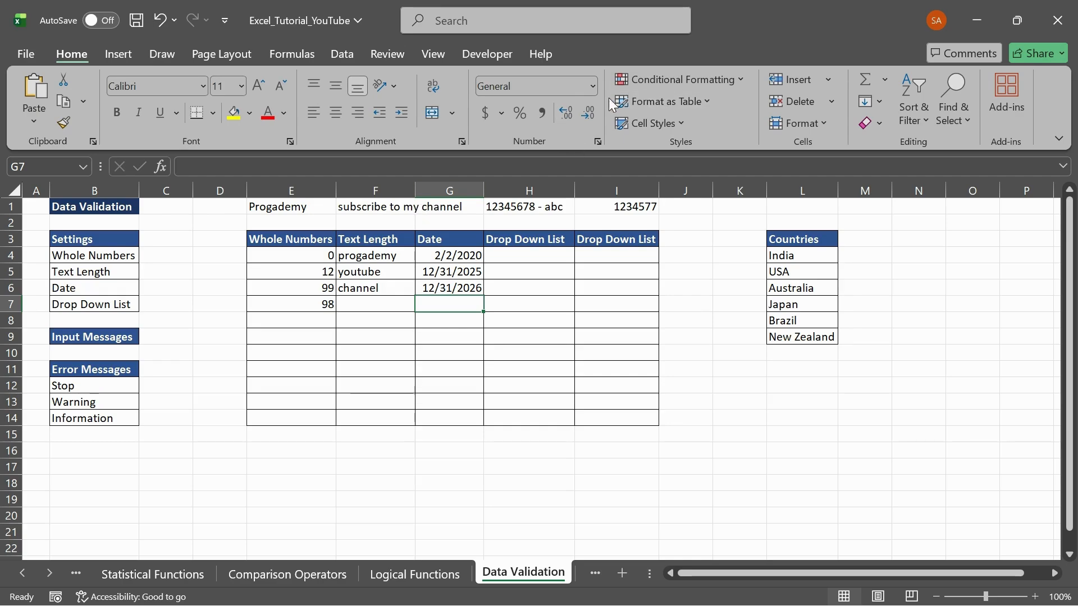
{"action": "left_click", "coordinate": [592, 89]}
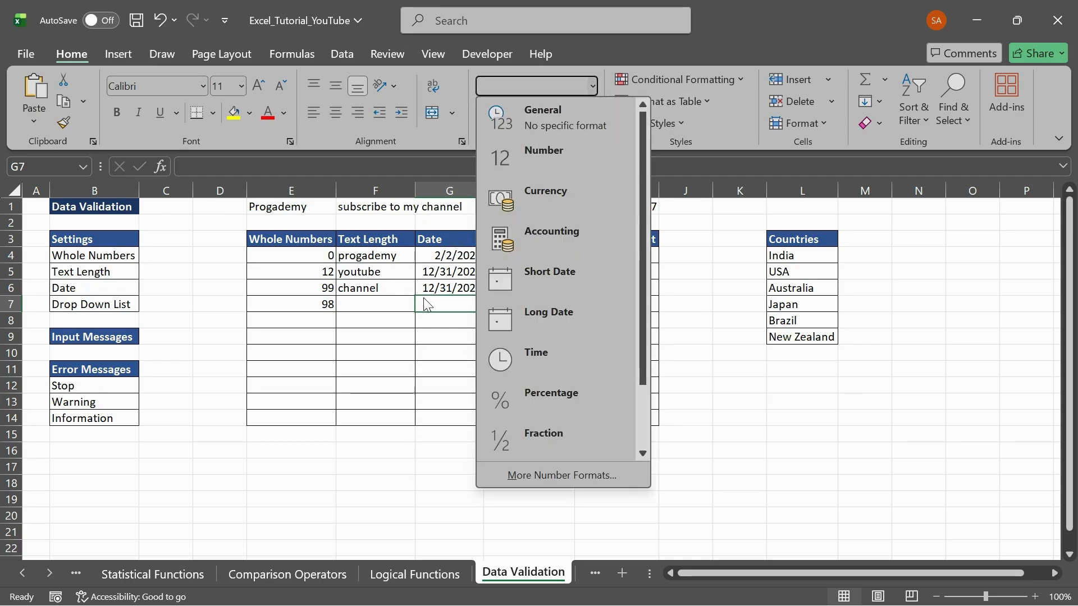
{"action": "left_click", "coordinate": [425, 310]}
{"action": "left_click", "coordinate": [546, 256]}
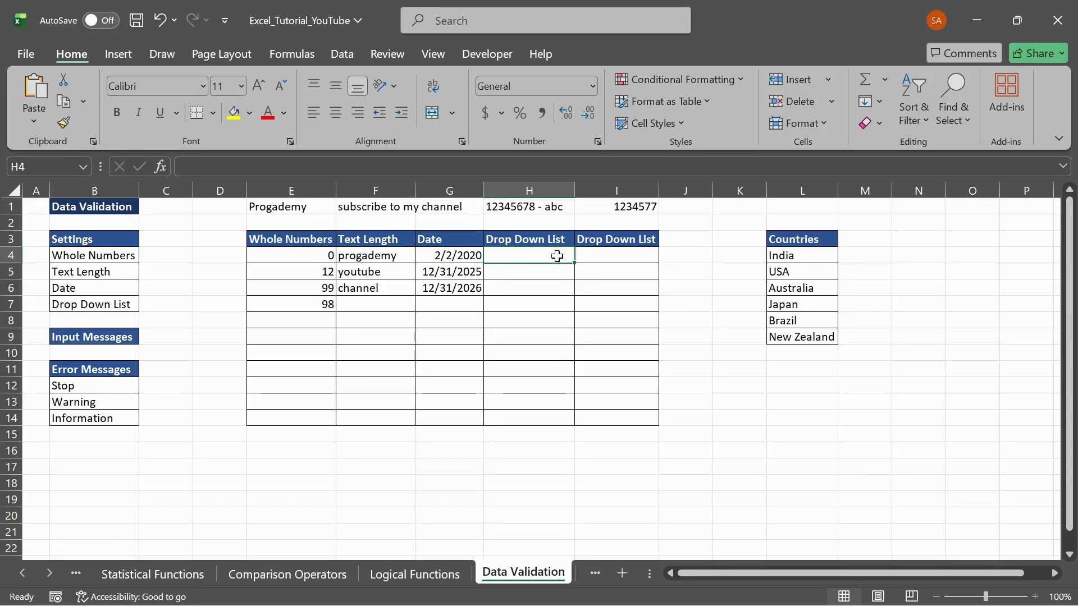
{"action": "left_click", "coordinate": [600, 254]}
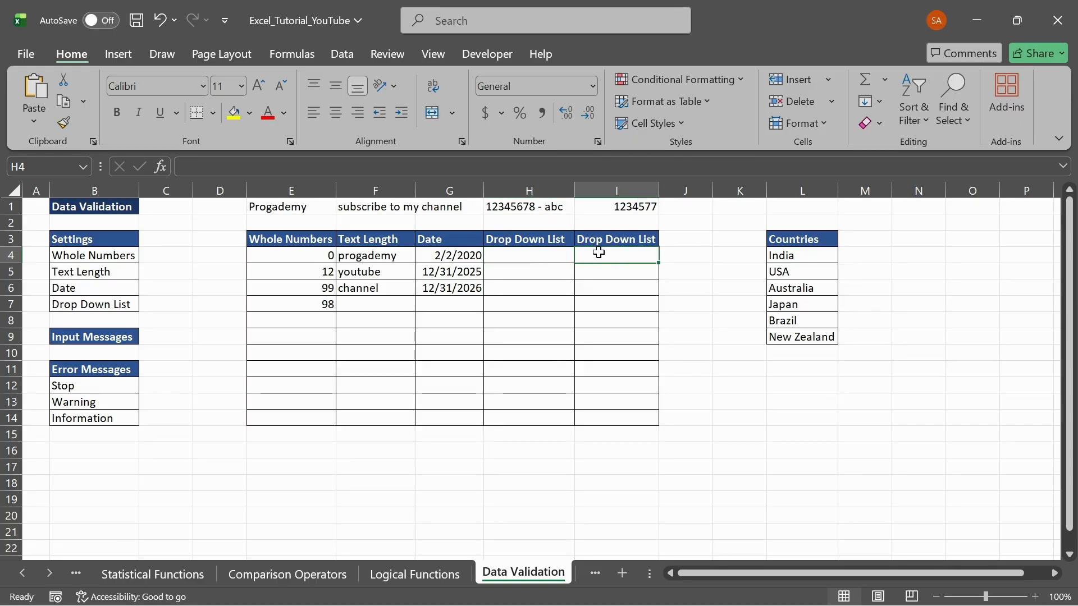
{"action": "left_click", "coordinate": [538, 256]}
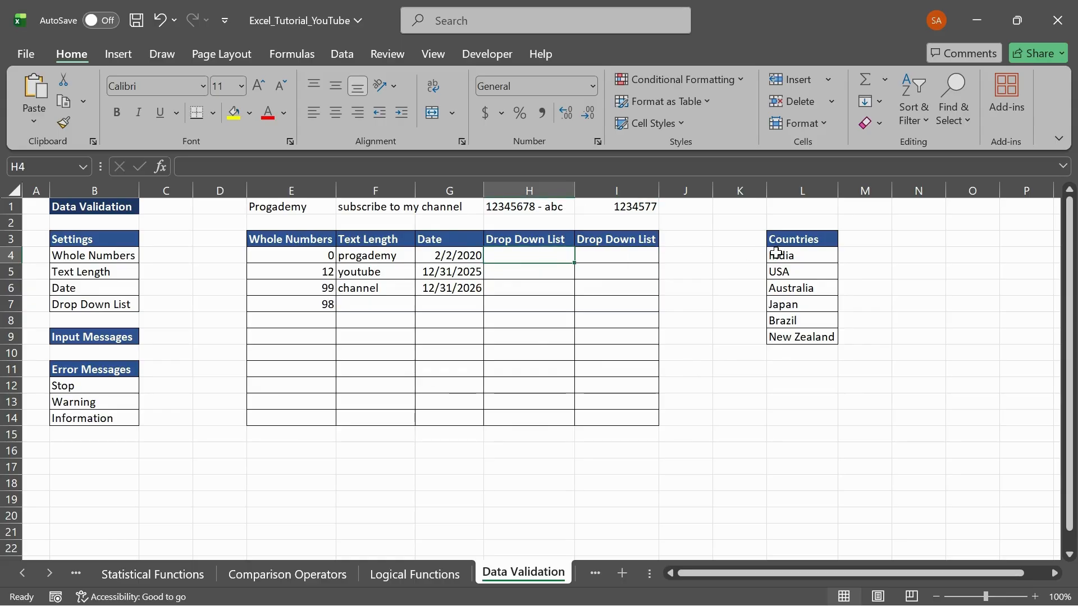
{"action": "left_click_drag", "start_coordinate": [781, 251], "coordinate": [802, 337]}
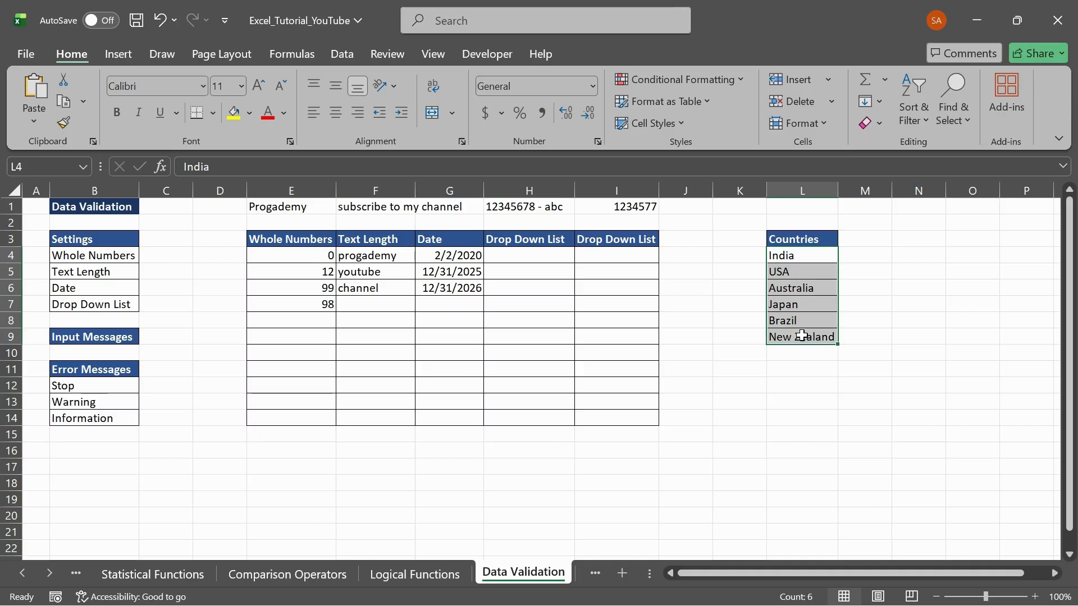
{"action": "left_click", "coordinate": [793, 260]}
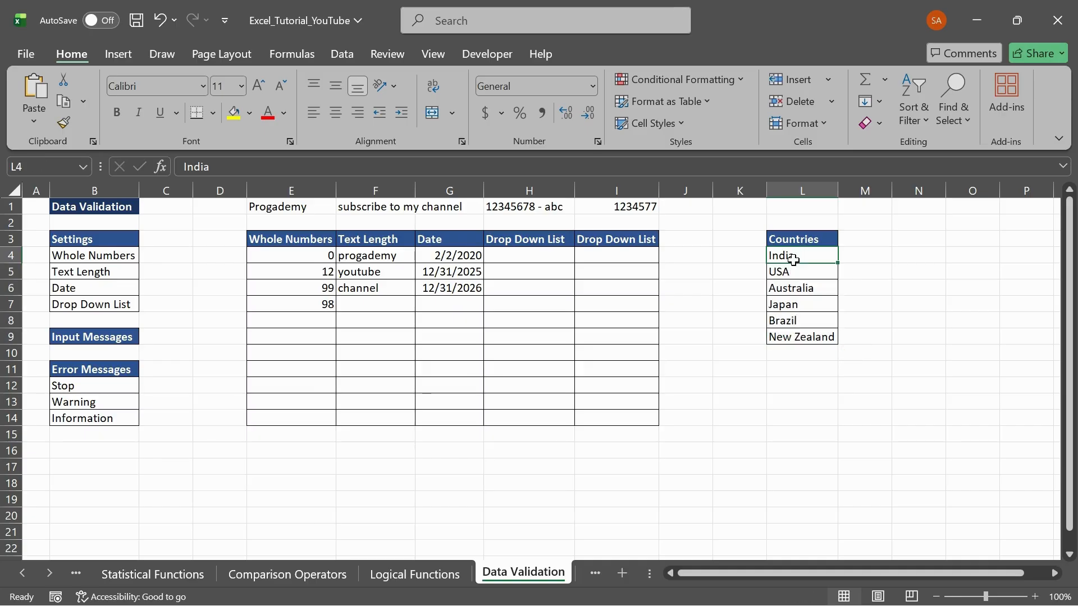
{"action": "left_click", "coordinate": [611, 255]}
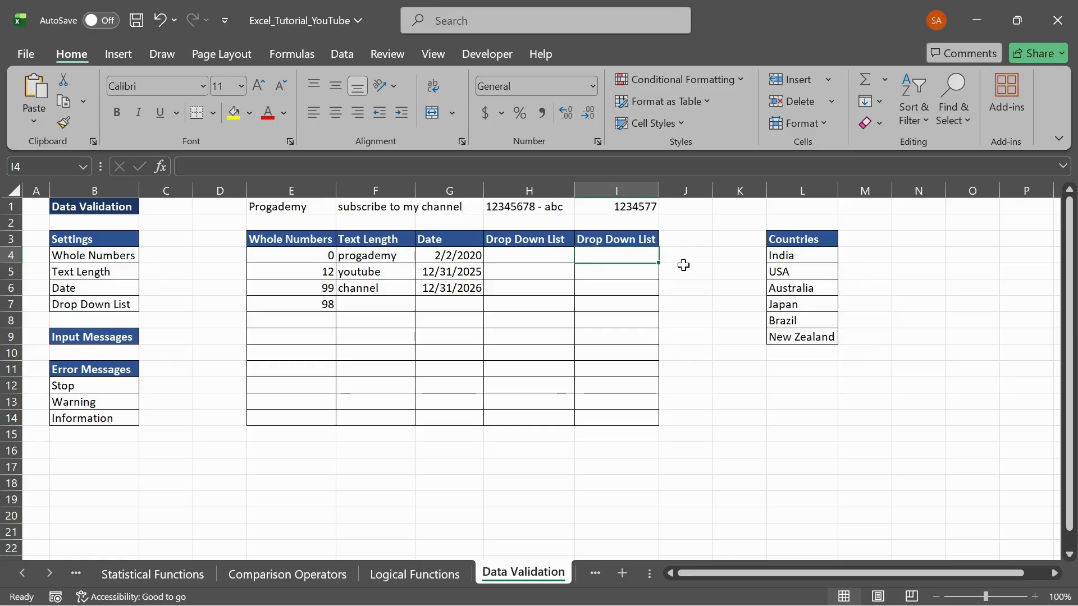
{"action": "left_click_drag", "start_coordinate": [791, 257], "coordinate": [795, 340]}
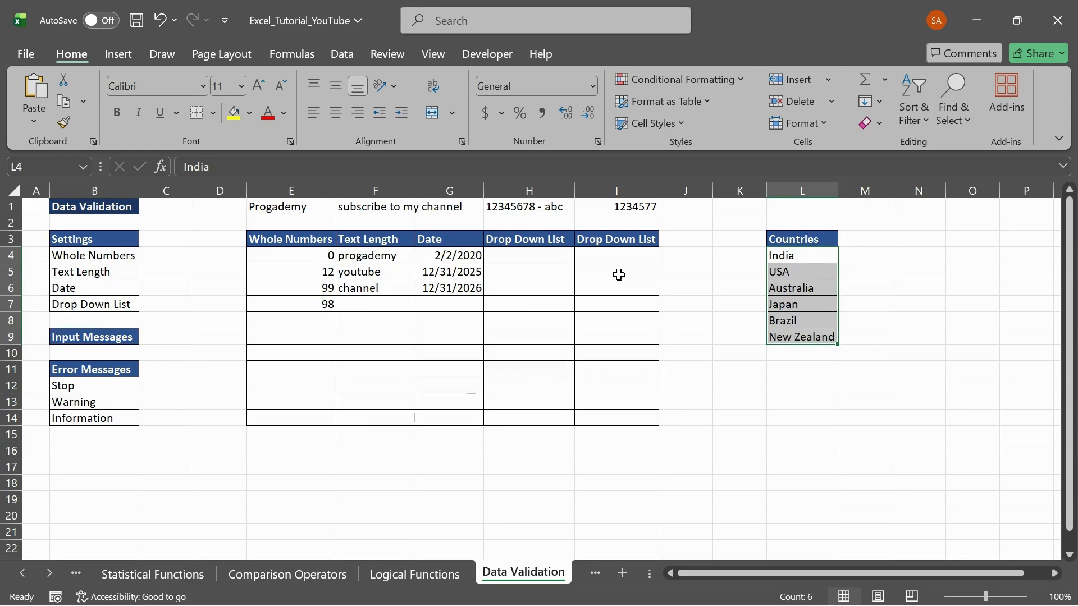
Step: Start a data validation rule for H4:H14 in the first Drop Down List column, allowing List values
{"action": "left_click_drag", "start_coordinate": [534, 254], "coordinate": [543, 416]}
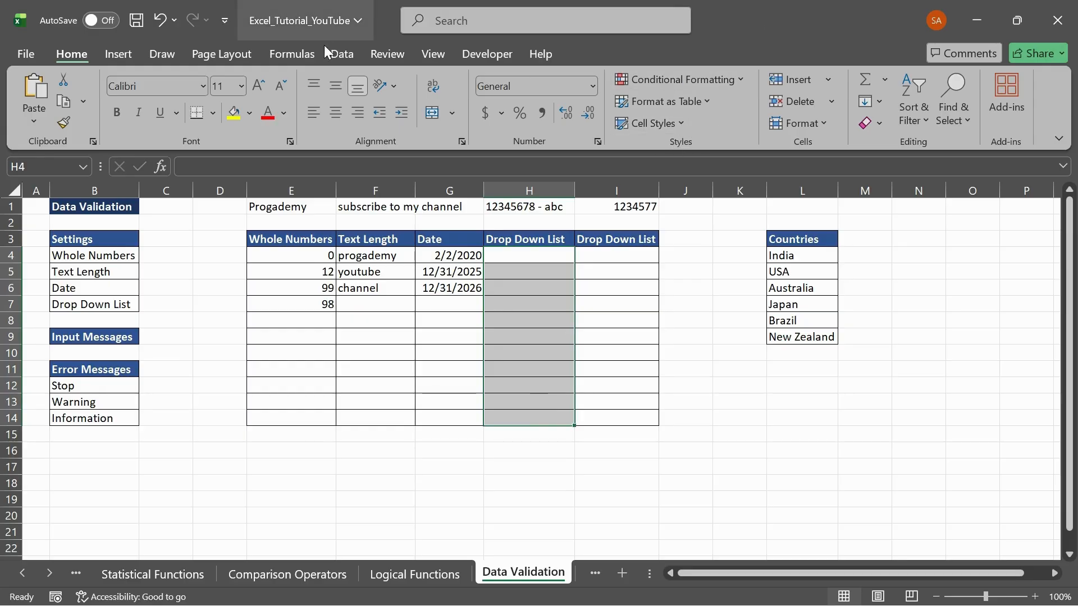
{"action": "left_click", "coordinate": [344, 53]}
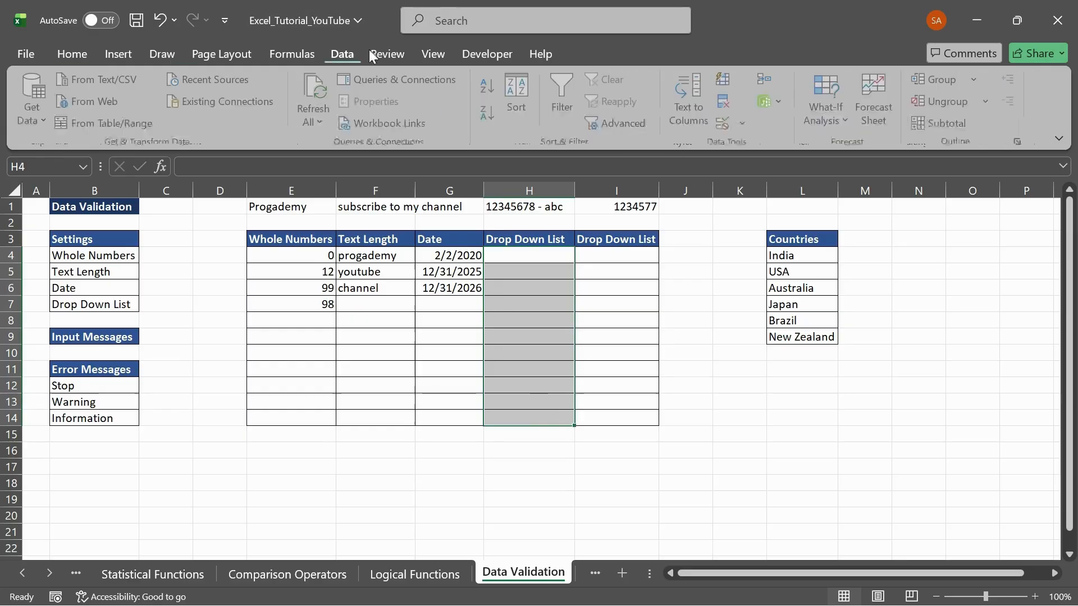
{"action": "left_click", "coordinate": [719, 122]}
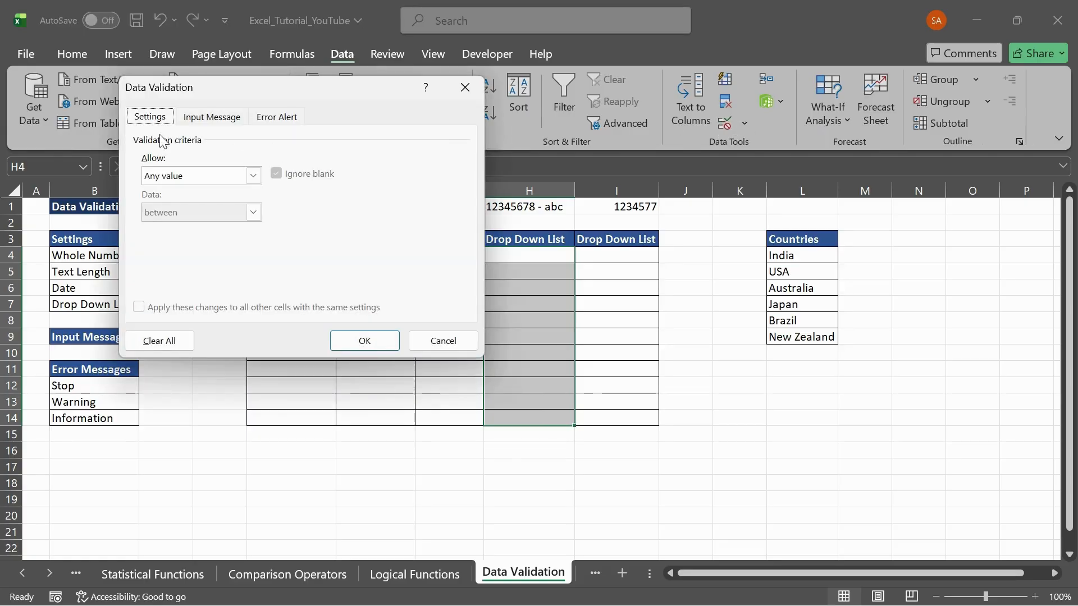
{"action": "left_click", "coordinate": [224, 176]}
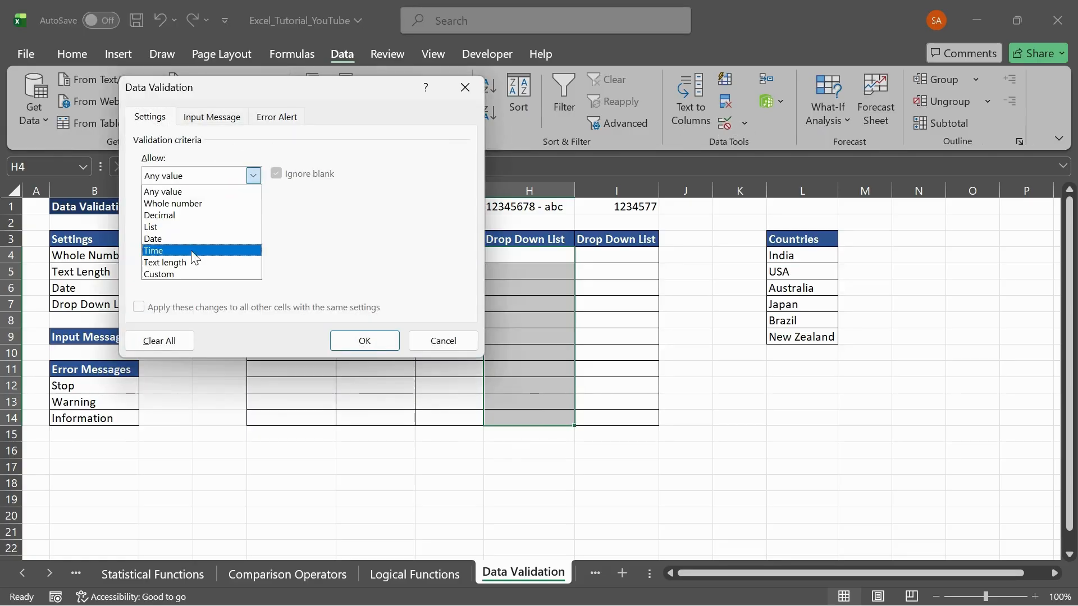
{"action": "left_click", "coordinate": [179, 230]}
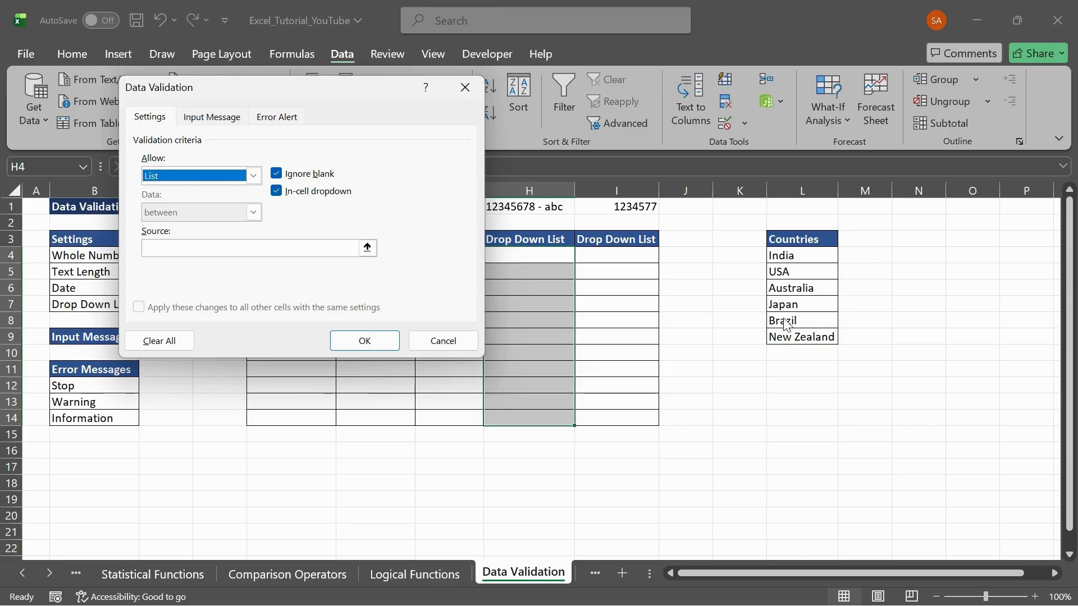
Step: Set the list source to the country names in =$L$4:$L$9 and apply the validation rule
{"action": "left_click", "coordinate": [280, 247]}
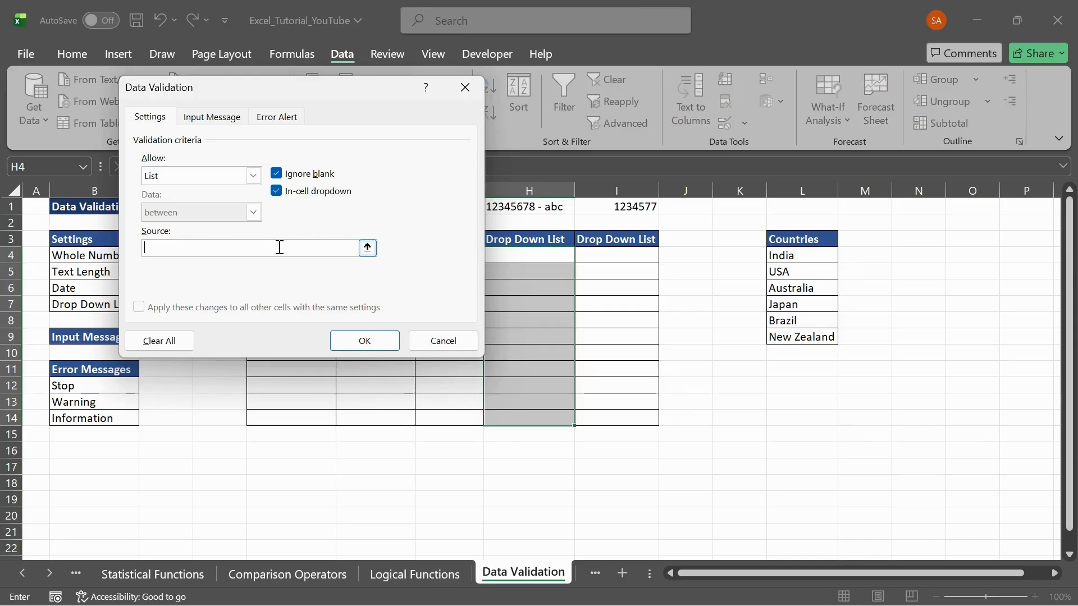
{"action": "left_click", "coordinate": [367, 248]}
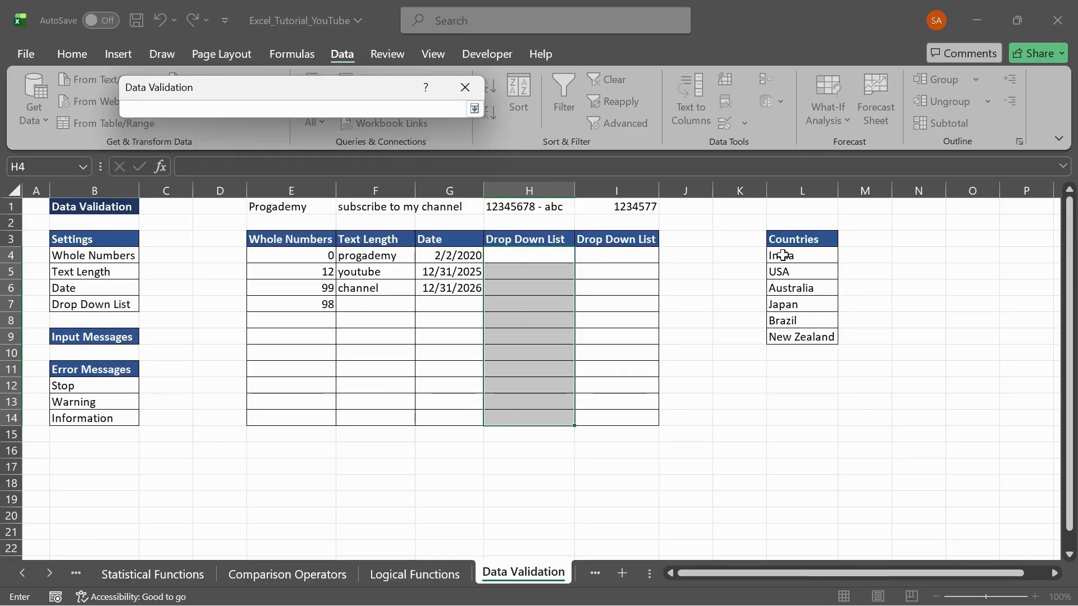
{"action": "left_click_drag", "start_coordinate": [783, 256], "coordinate": [784, 334]}
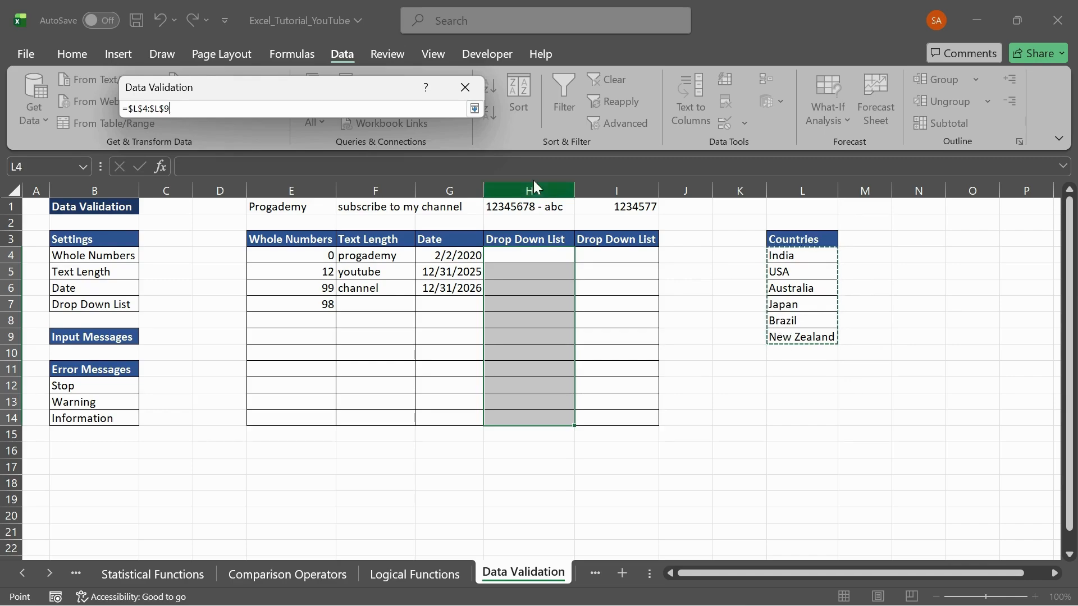
{"action": "left_click", "coordinate": [472, 110]}
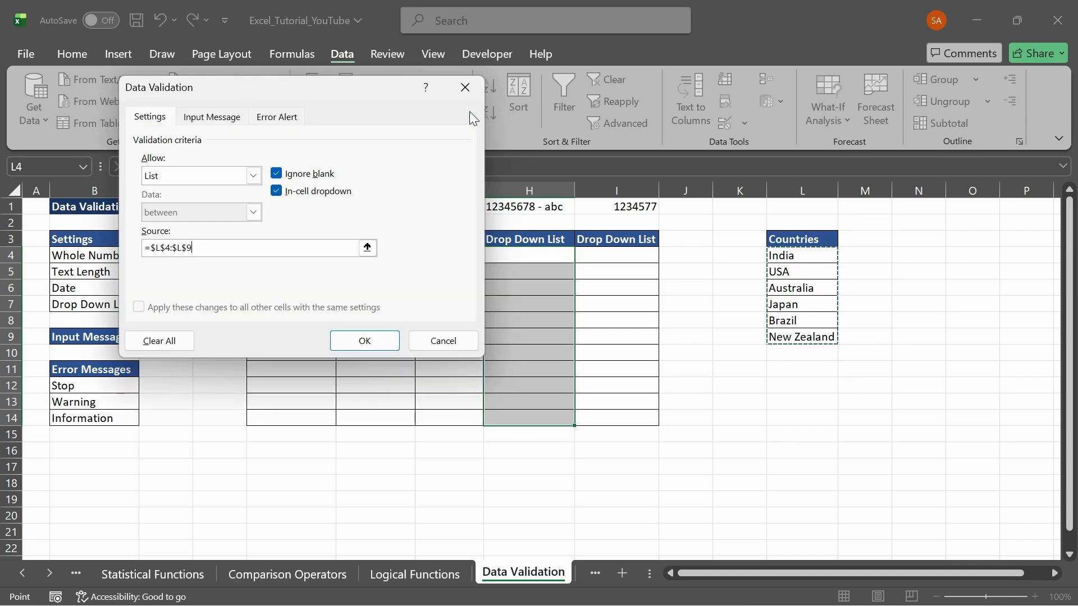
{"action": "left_click", "coordinate": [352, 345]}
Step: Choose USA for H4 from its in-cell drop-down list
{"action": "left_click", "coordinate": [537, 271]}
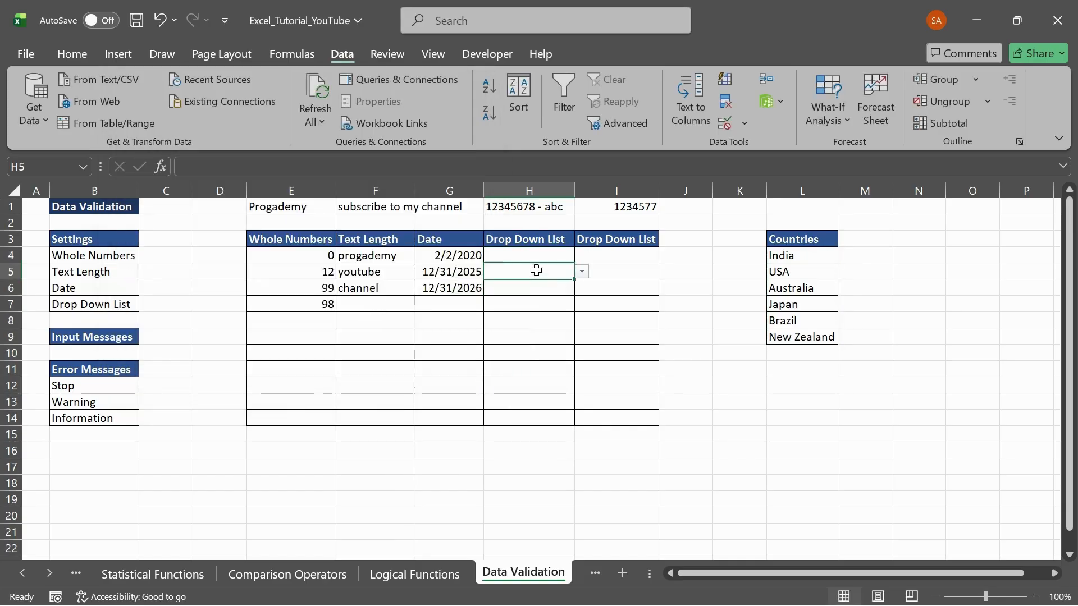
{"action": "left_click", "coordinate": [555, 255]}
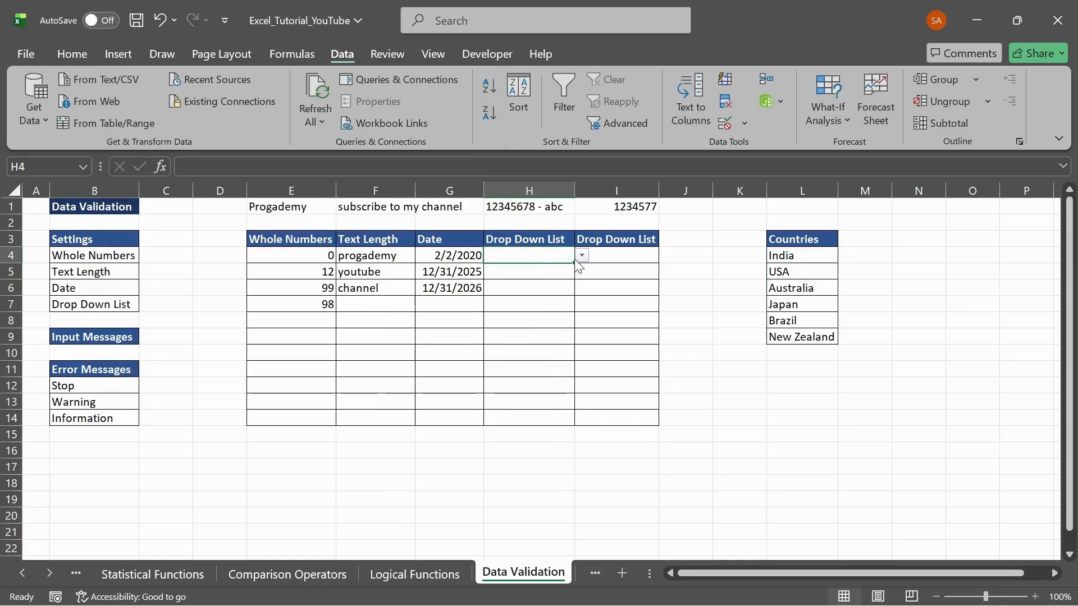
{"action": "left_click", "coordinate": [582, 256]}
{"action": "left_click", "coordinate": [534, 290]}
Step: Choose USA for H5 from its in-cell drop-down list, and change the choice to India
{"action": "left_click", "coordinate": [533, 272]}
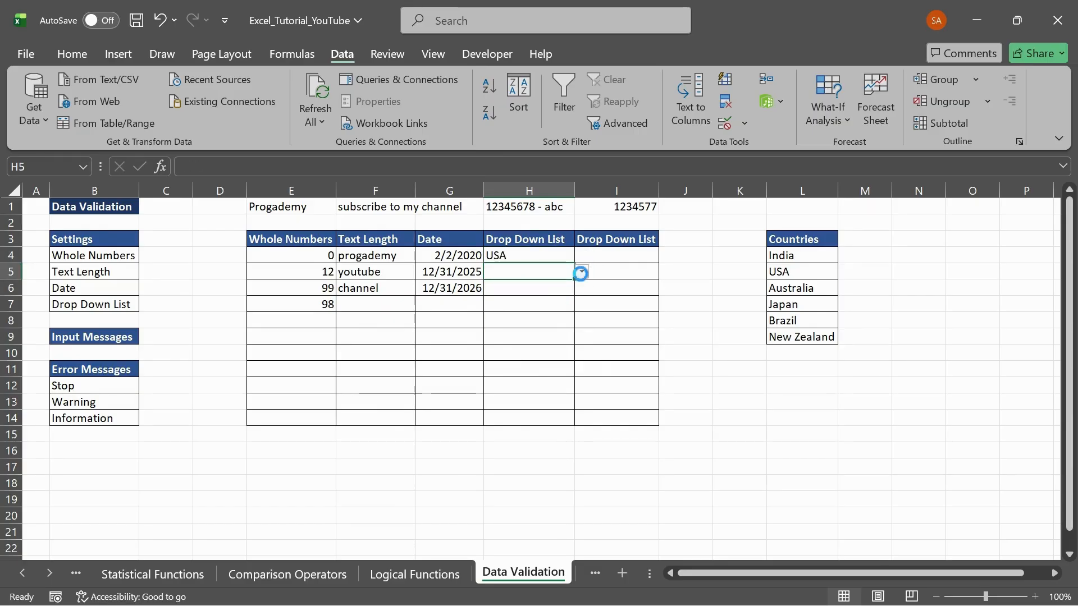
{"action": "left_click", "coordinate": [582, 271]}
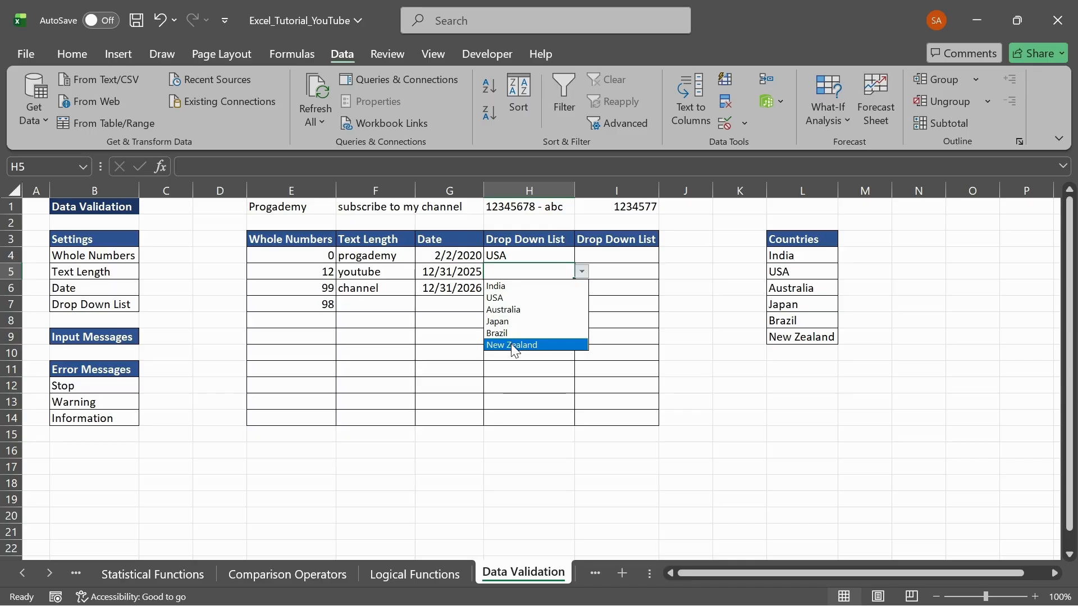
{"action": "left_click", "coordinate": [519, 298]}
{"action": "left_click", "coordinate": [582, 272]}
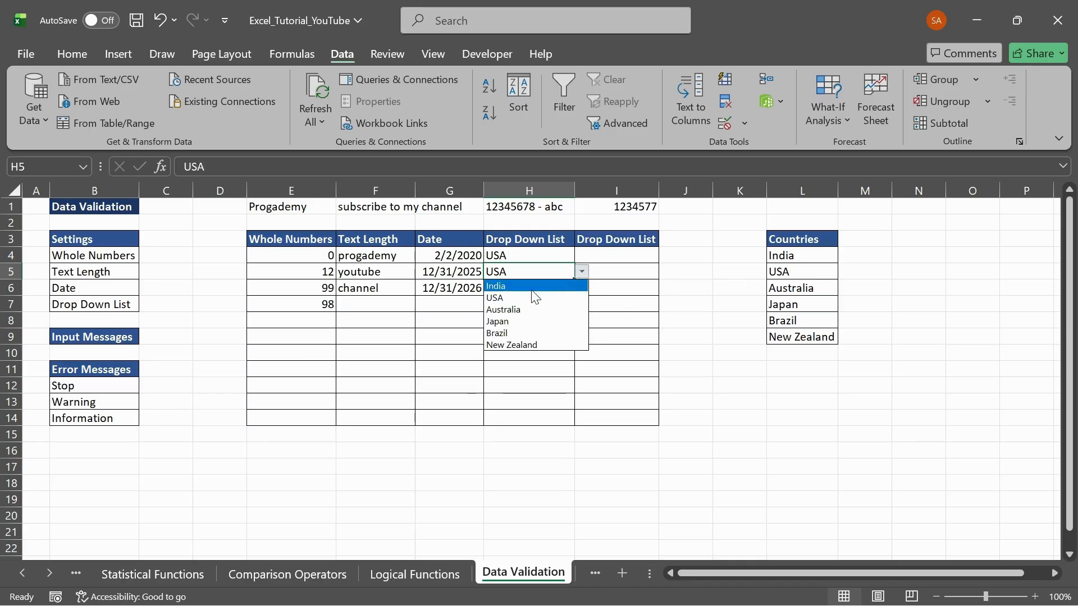
{"action": "left_click", "coordinate": [531, 284]}
Step: Apply a List validation rule to I4:I14 in the second Drop Down List column, with the source Python, Java, Power BI, Excel, Azure, AWS
{"action": "left_click_drag", "start_coordinate": [791, 255], "coordinate": [783, 333]}
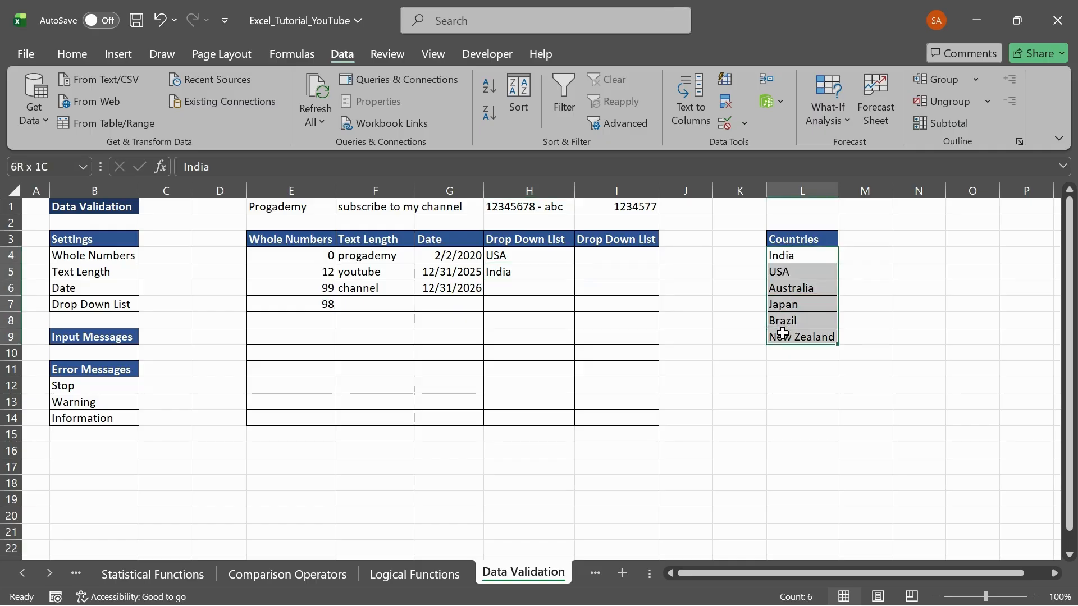
{"action": "left_click", "coordinate": [619, 254]}
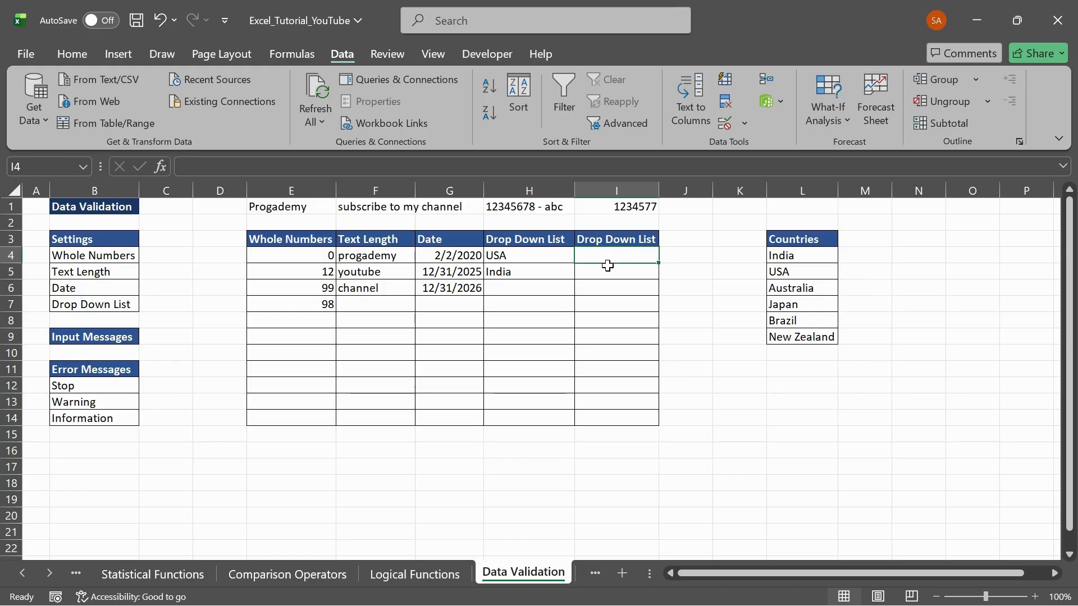
{"action": "left_click_drag", "start_coordinate": [614, 253], "coordinate": [604, 415]}
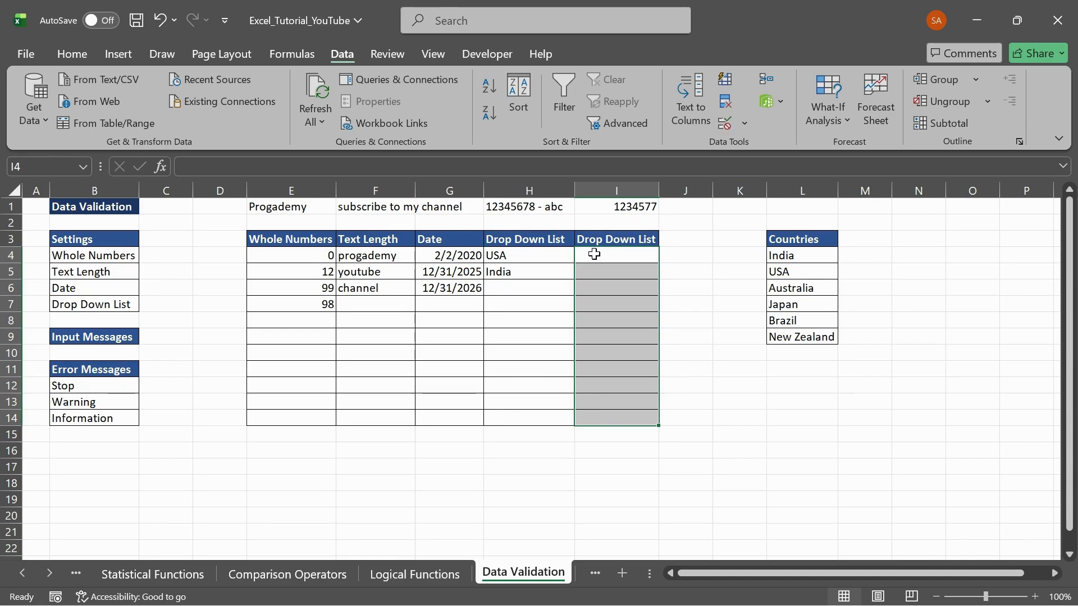
{"action": "left_click", "coordinate": [726, 126]}
{"action": "left_click", "coordinate": [254, 176]}
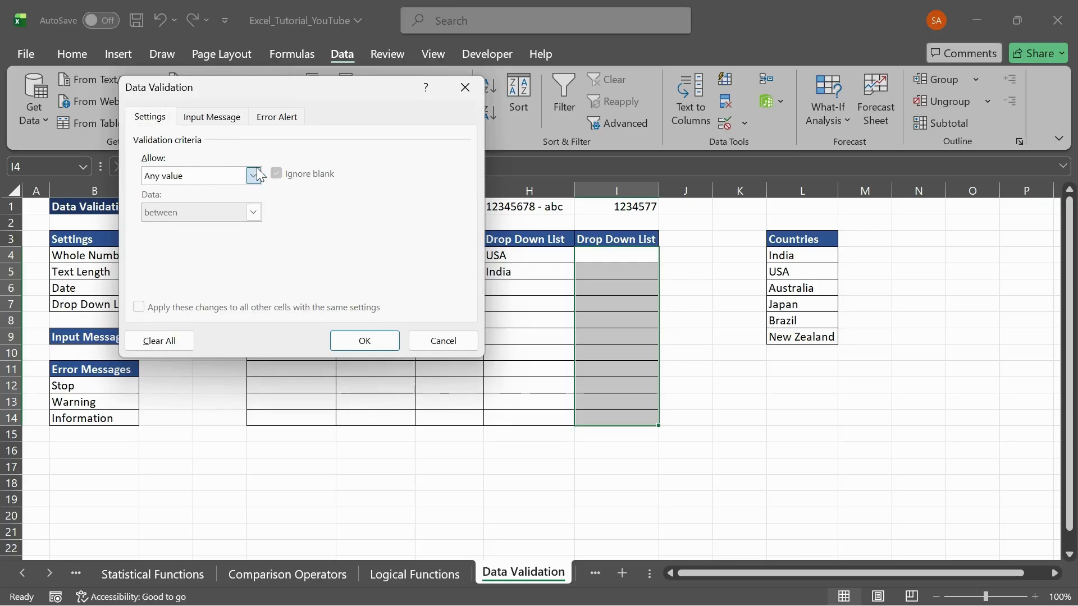
{"action": "left_click", "coordinate": [180, 227]}
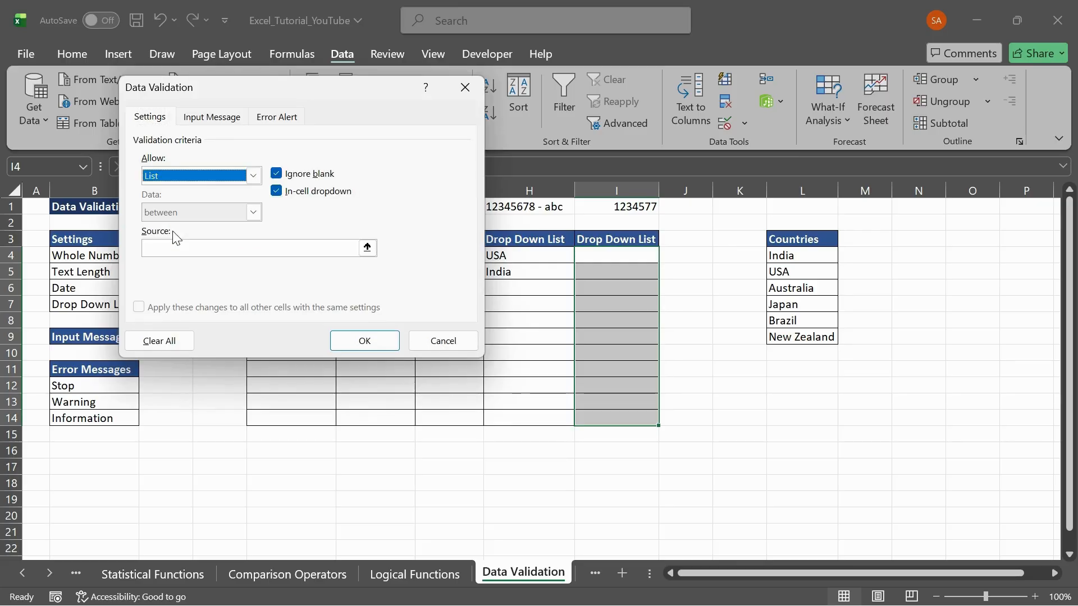
{"action": "left_click", "coordinate": [209, 247]}
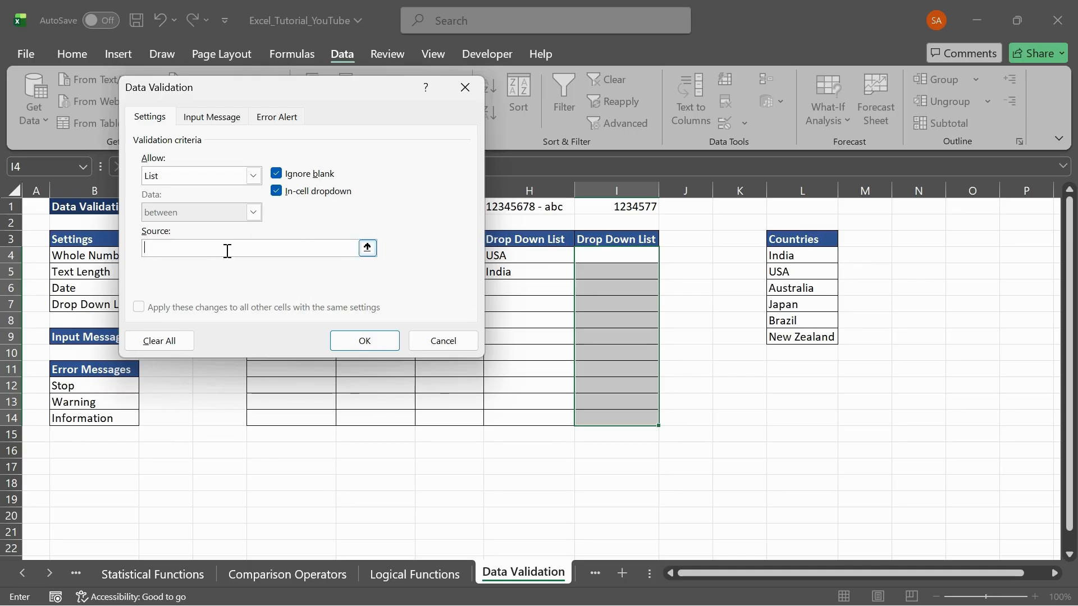
{"action": "type", "text": "hon, Java, Power BI, Excel, Azure, AWS"}
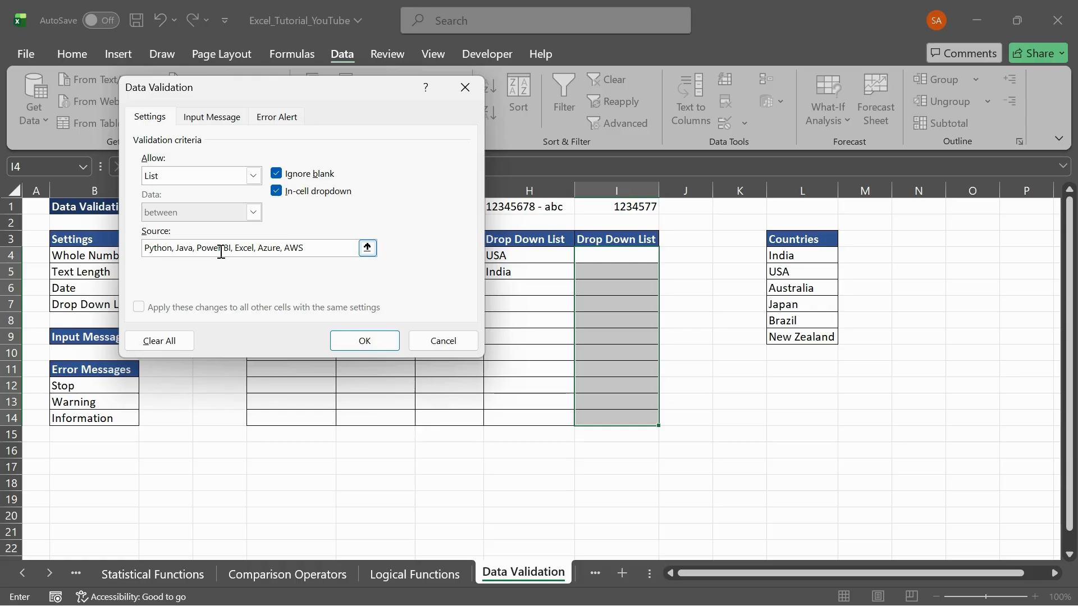
{"action": "left_click", "coordinate": [352, 337]}
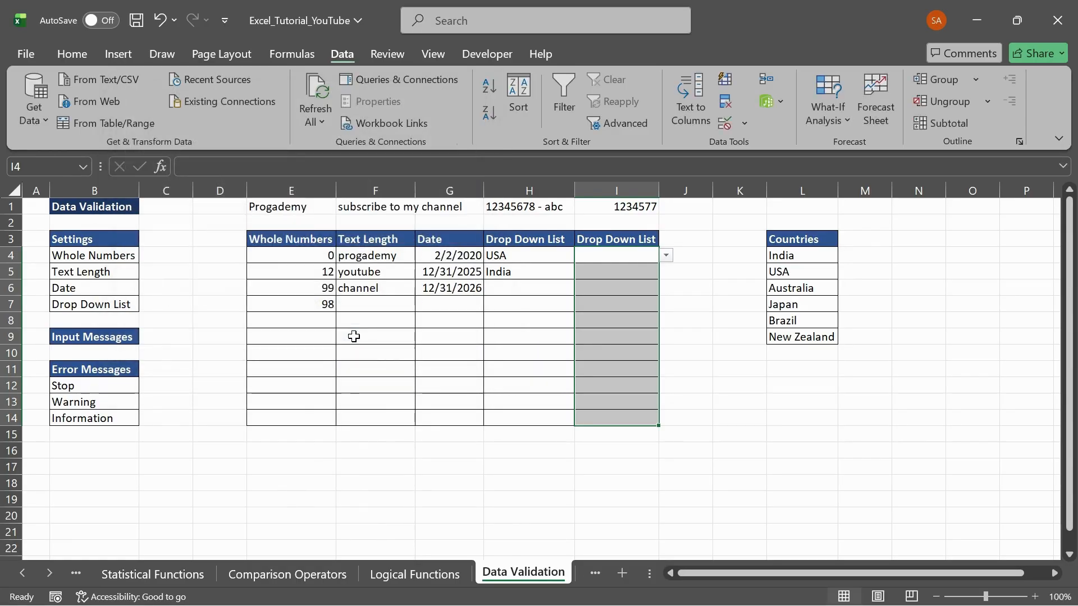
Step: Choose Python for I4 from its in-cell drop-down list
{"action": "left_click", "coordinate": [637, 272]}
{"action": "left_click", "coordinate": [629, 303]}
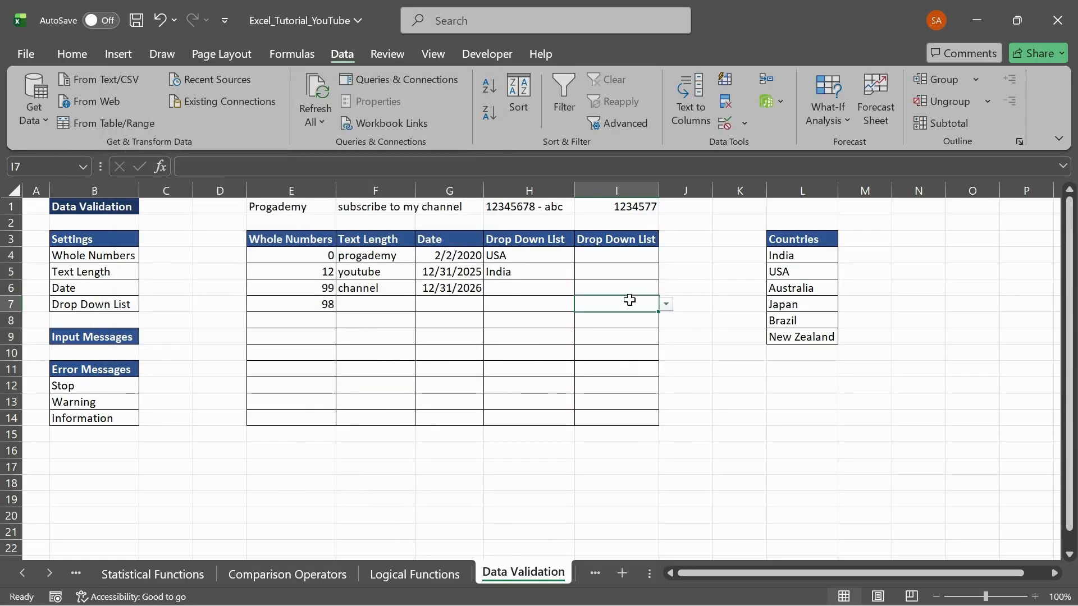
{"action": "left_click", "coordinate": [625, 254]}
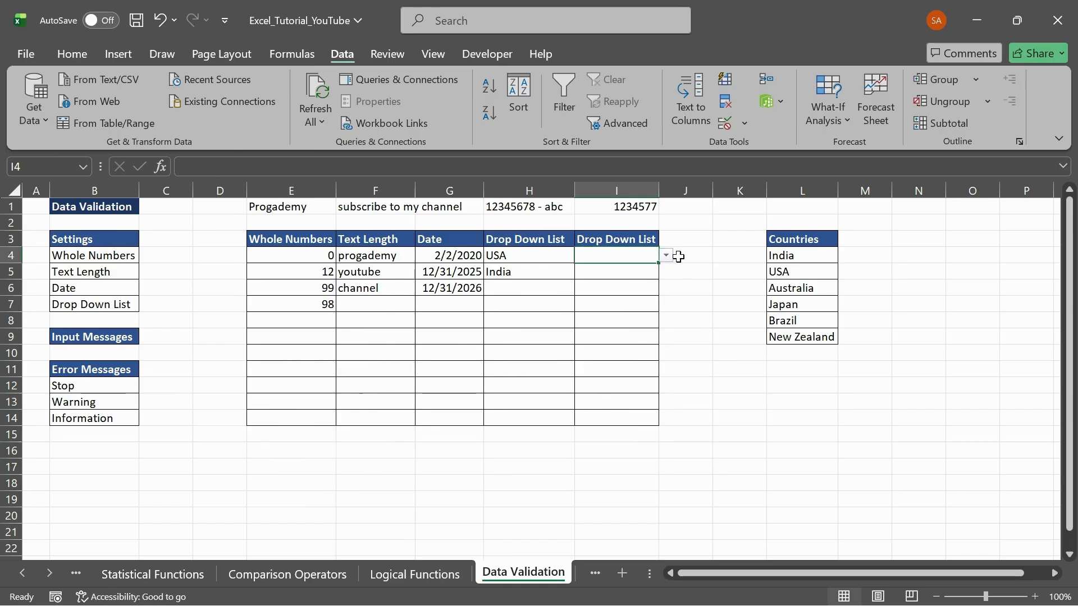
{"action": "left_click", "coordinate": [666, 256]}
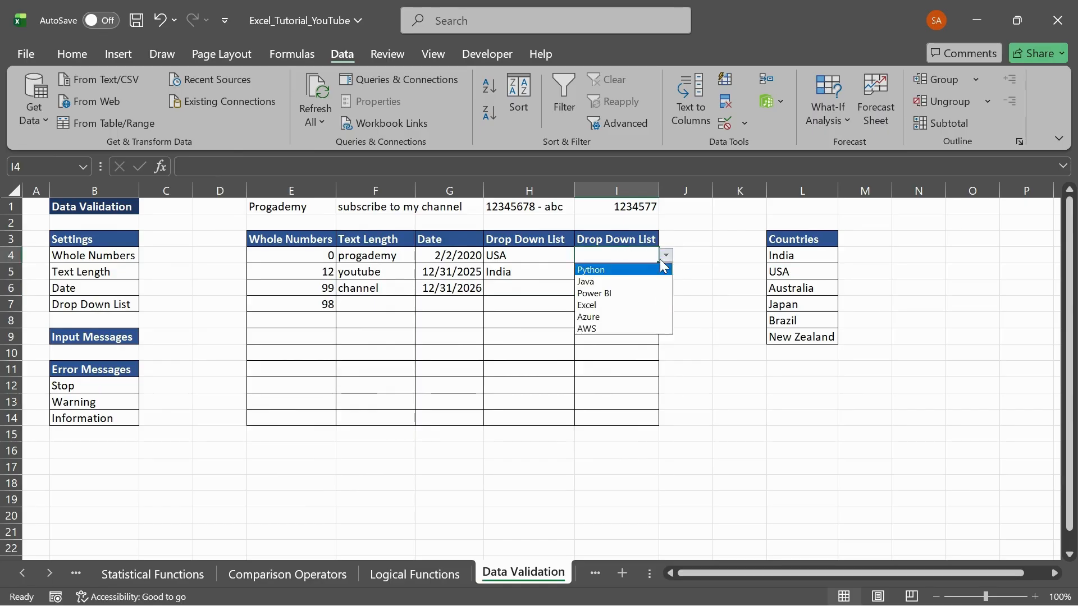
{"action": "left_click", "coordinate": [626, 271]}
Step: Choose Power BI for both I5 and I7 from their in-cell drop-down lists
{"action": "left_click", "coordinate": [620, 273]}
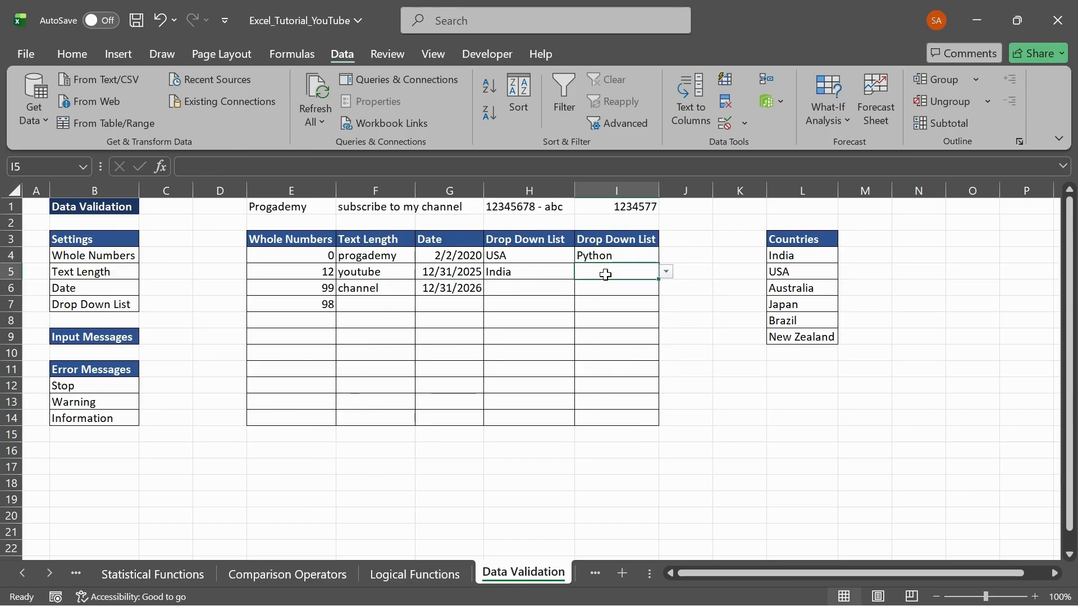
{"action": "left_click", "coordinate": [665, 272]}
{"action": "left_click", "coordinate": [625, 304]}
{"action": "left_click", "coordinate": [624, 303]}
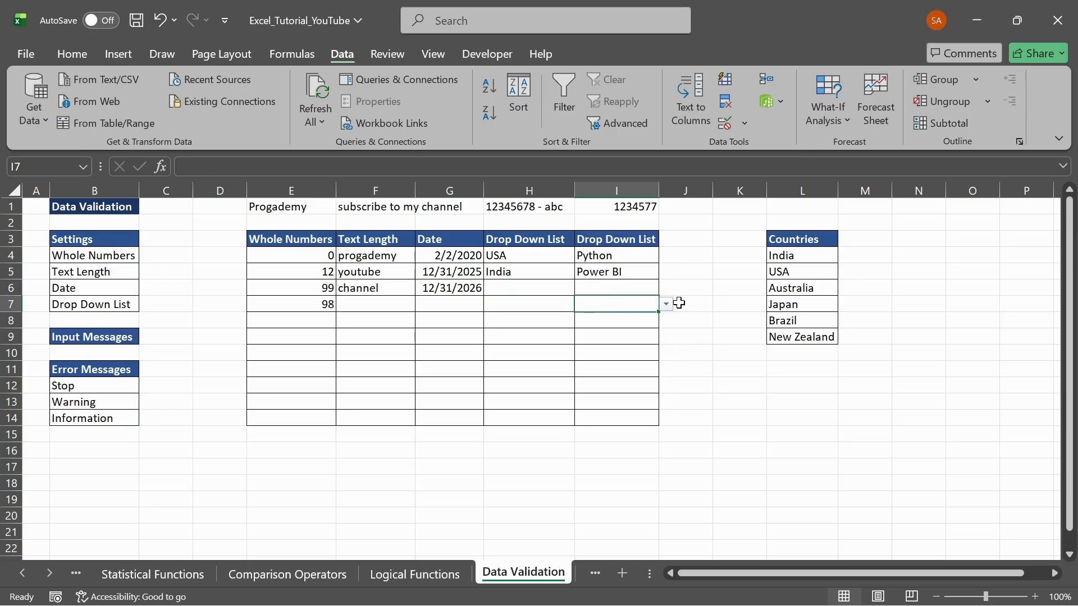
{"action": "left_click", "coordinate": [667, 304]}
{"action": "left_click", "coordinate": [627, 340]}
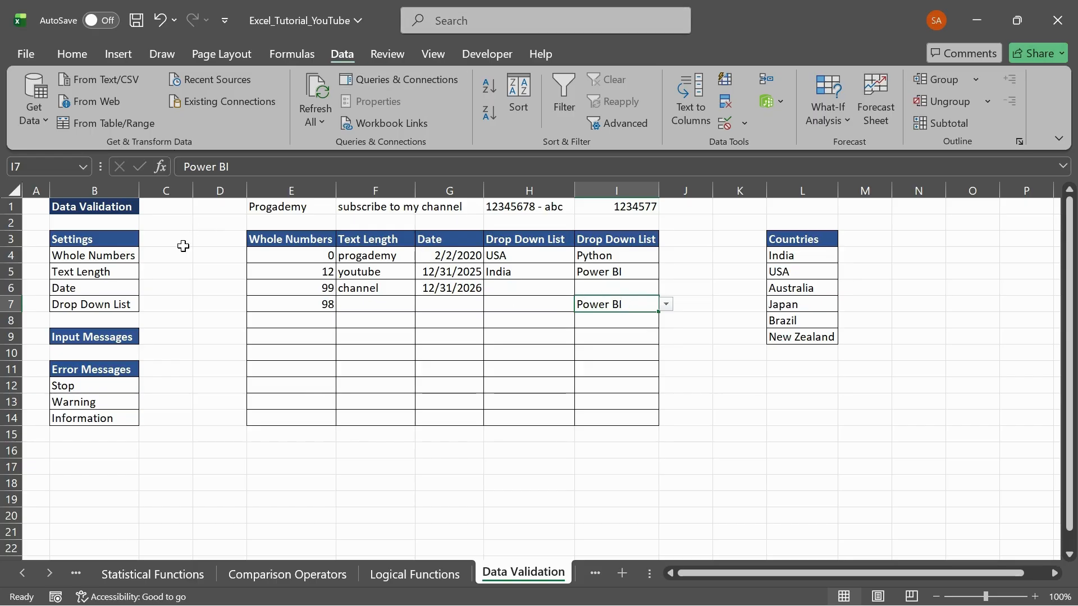
{"action": "left_click", "coordinate": [725, 124]}
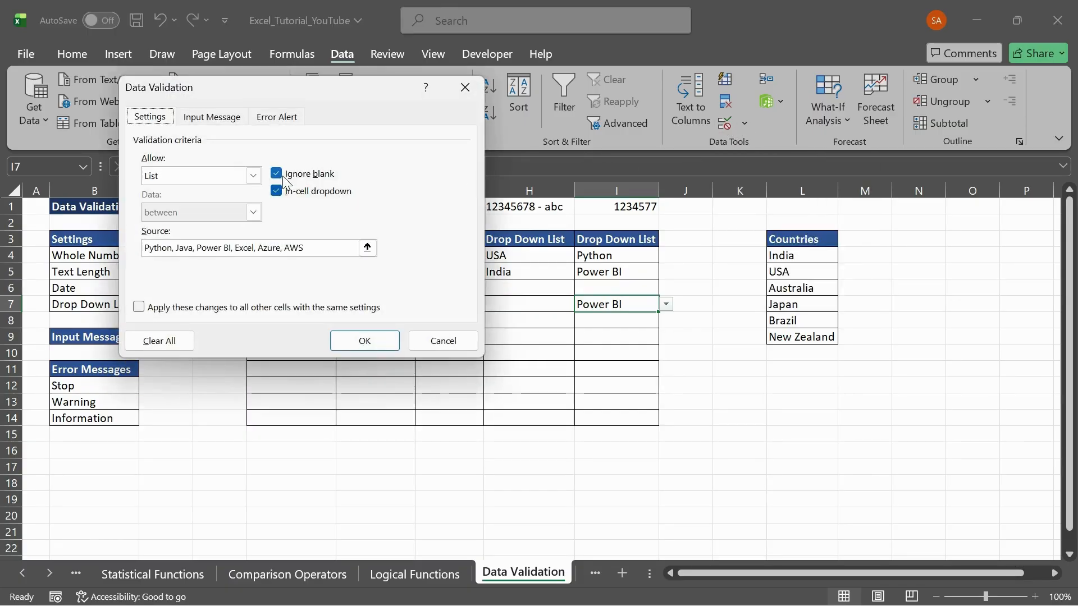
{"action": "left_click", "coordinate": [204, 116]}
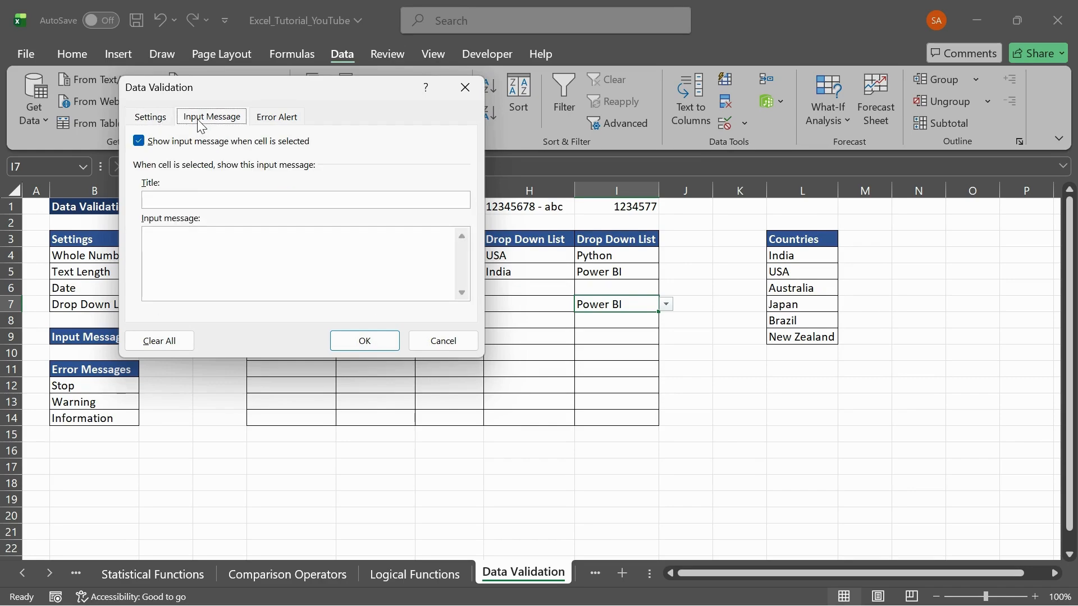
{"action": "left_click", "coordinate": [179, 200]}
{"action": "left_click", "coordinate": [452, 90]}
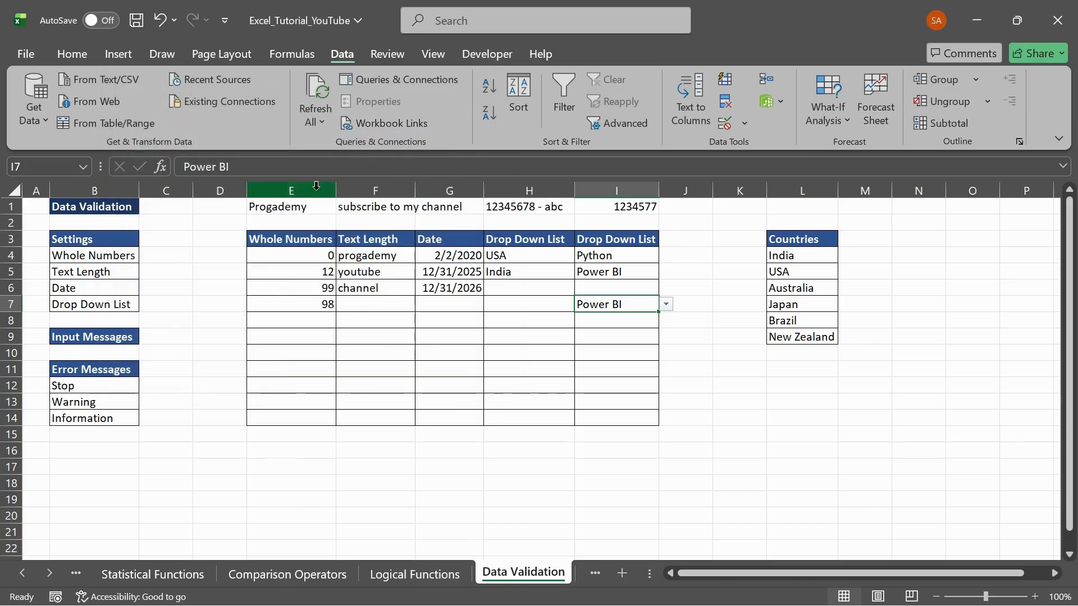
Step: Add an input message to E4:E14 in the Whole Numbers column, titled "Enter Value" and reading "Enter the value between 0 and 99"
{"action": "left_click", "coordinate": [260, 258]}
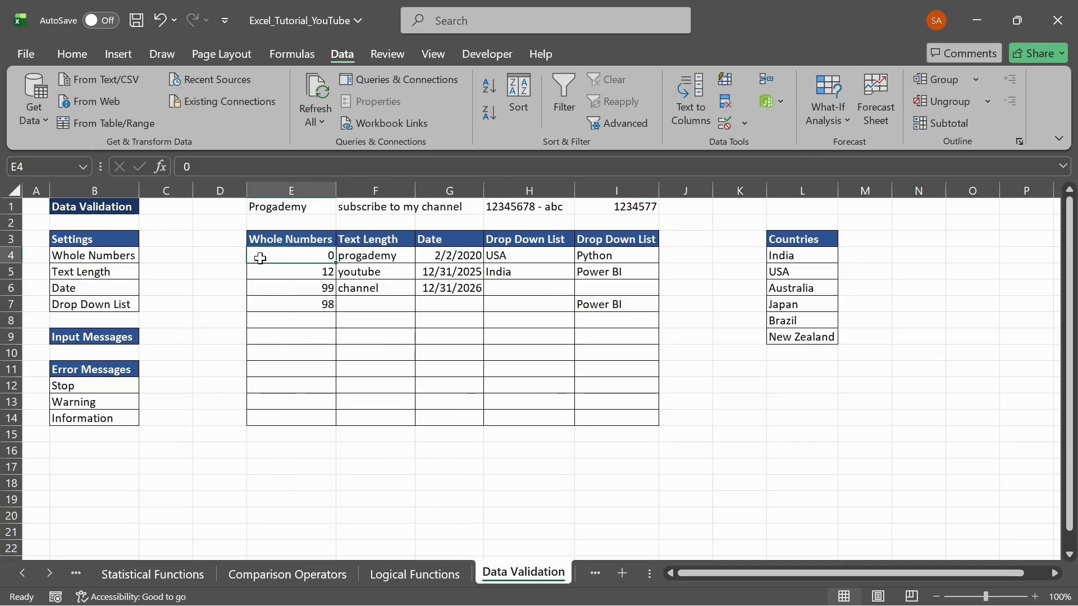
{"action": "left_click_drag", "start_coordinate": [259, 258], "coordinate": [264, 419]}
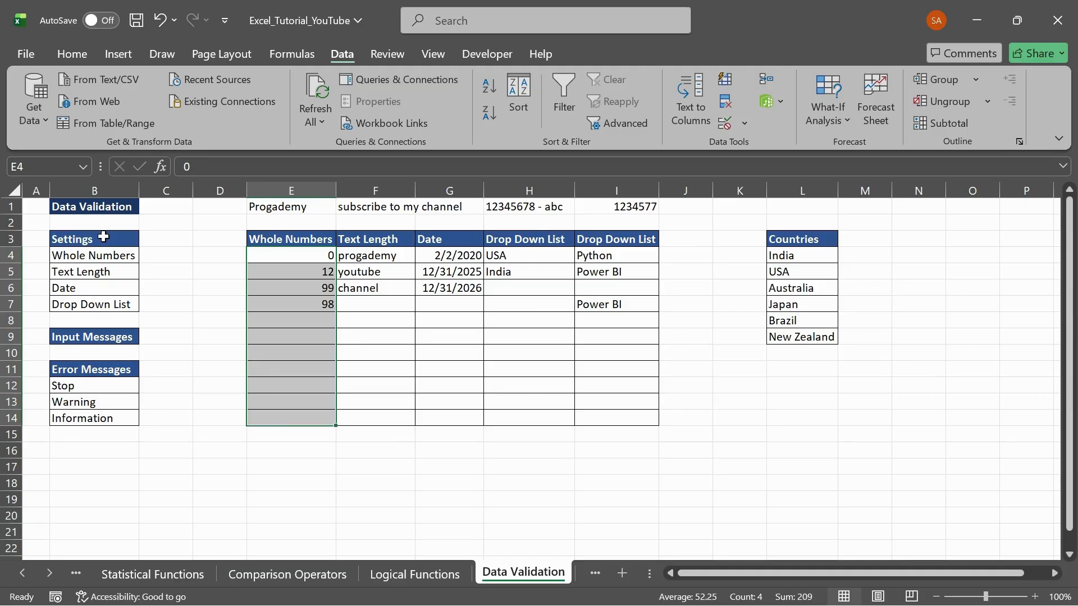
{"action": "left_click", "coordinate": [722, 123]}
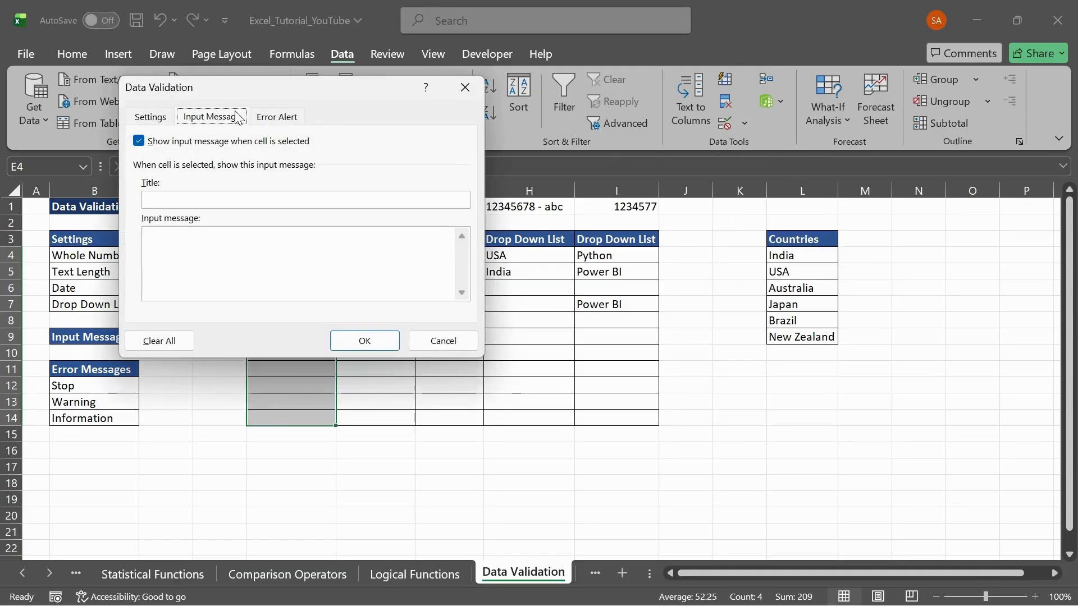
{"action": "left_click", "coordinate": [201, 200]}
{"action": "type", "text": "Enter the value between"}
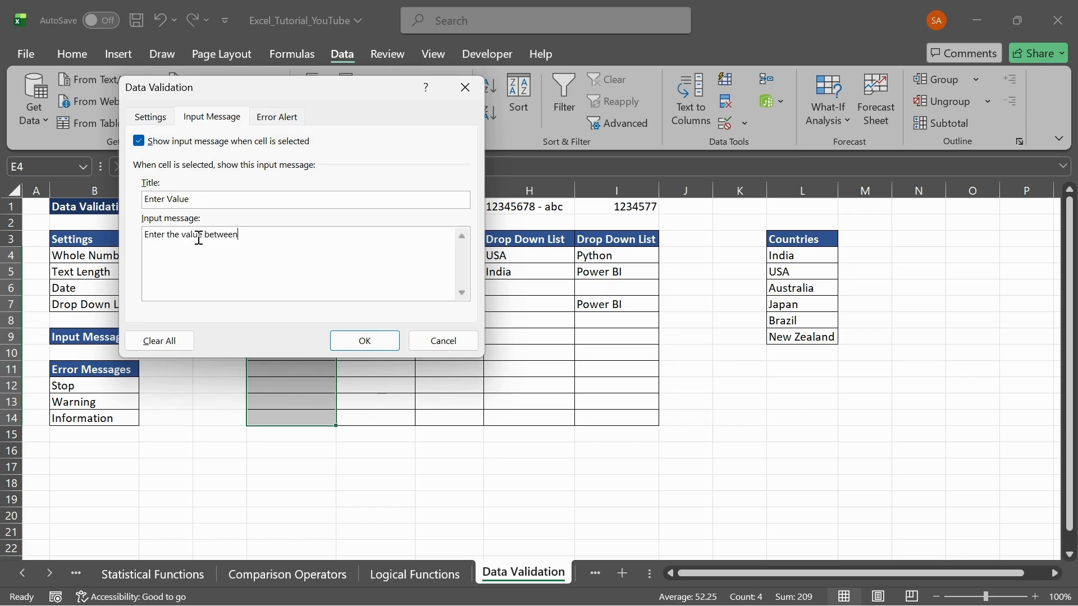
{"action": "type", "text": "0 and 99"}
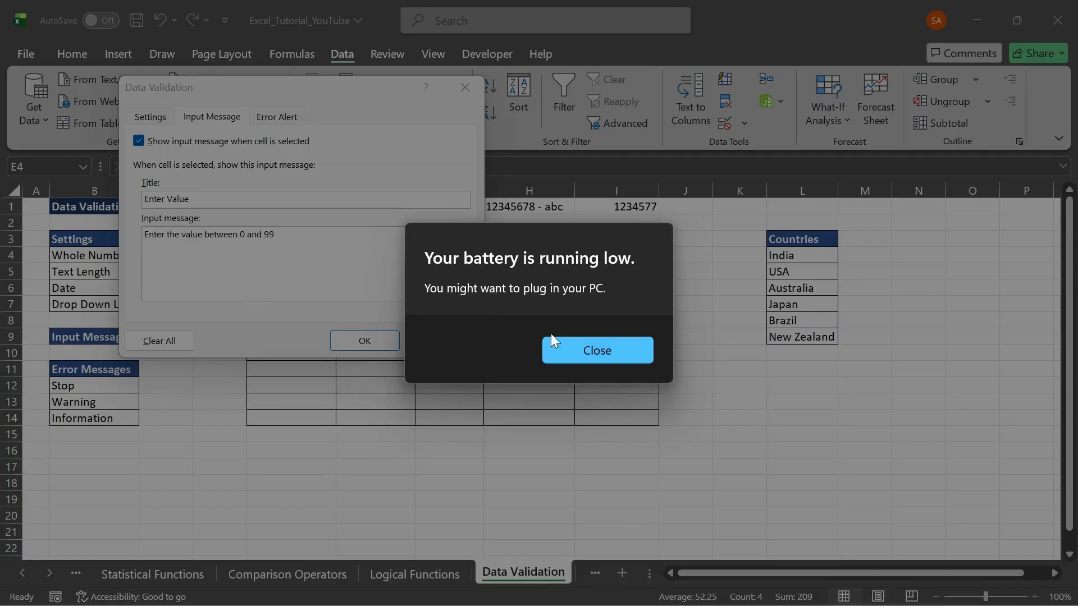
{"action": "left_click", "coordinate": [574, 342]}
{"action": "left_click", "coordinate": [376, 339]}
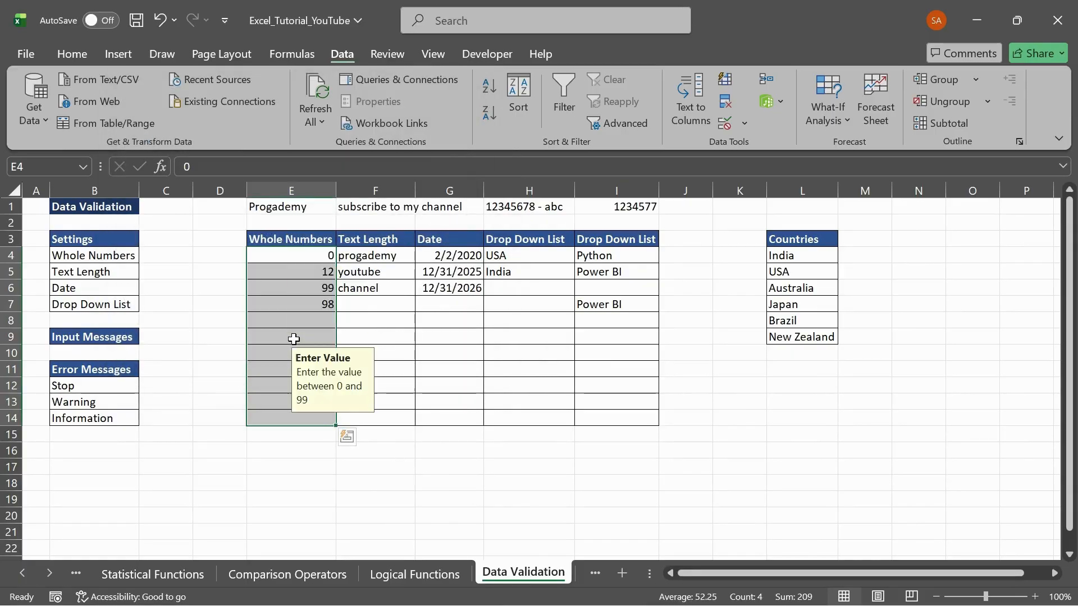
Step: Select cells inside and outside the Whole Numbers column to check where the input message appears
{"action": "left_click", "coordinate": [293, 339]}
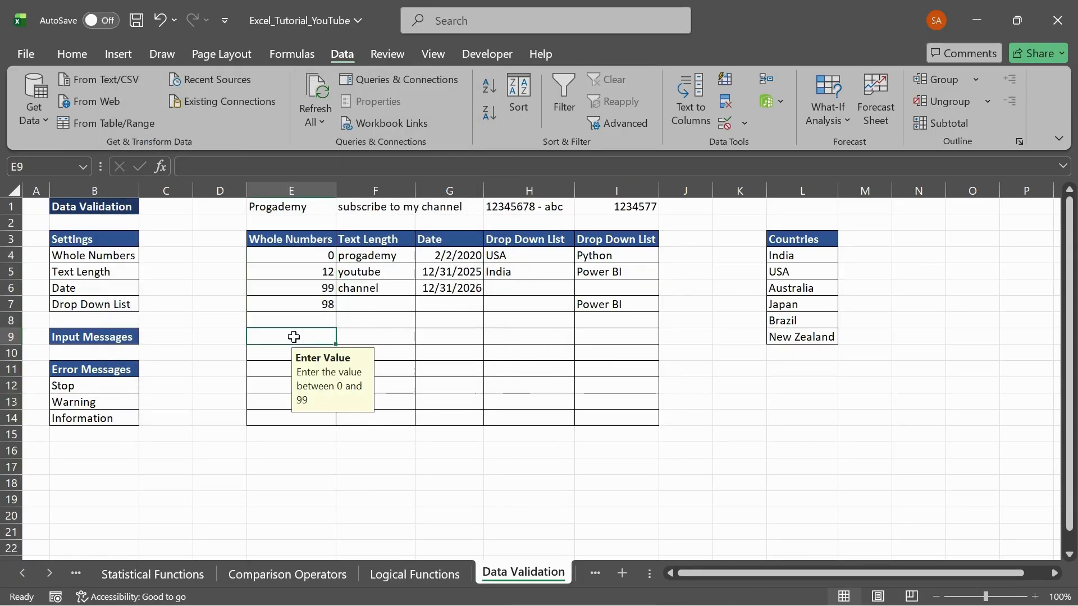
{"action": "left_click", "coordinate": [299, 319]}
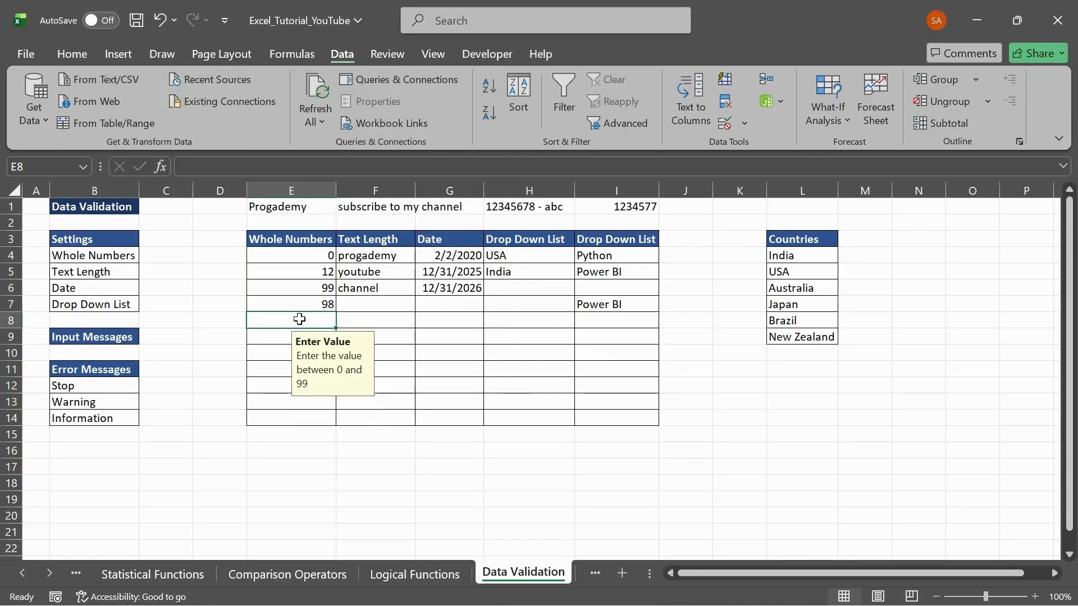
{"action": "left_click", "coordinate": [254, 382]}
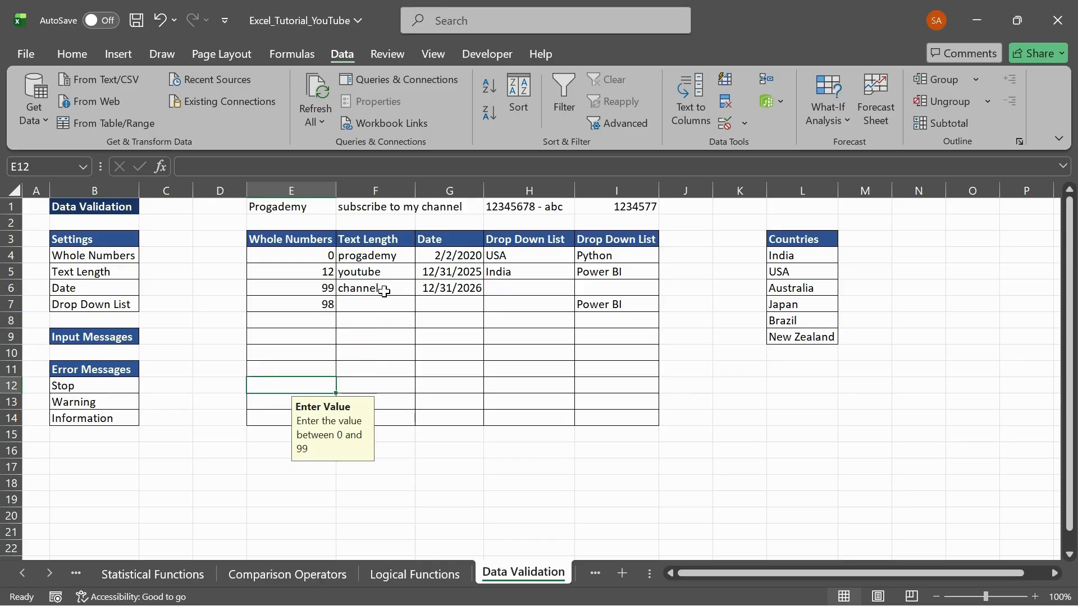
{"action": "left_click", "coordinate": [374, 309]}
{"action": "left_click", "coordinate": [318, 331]}
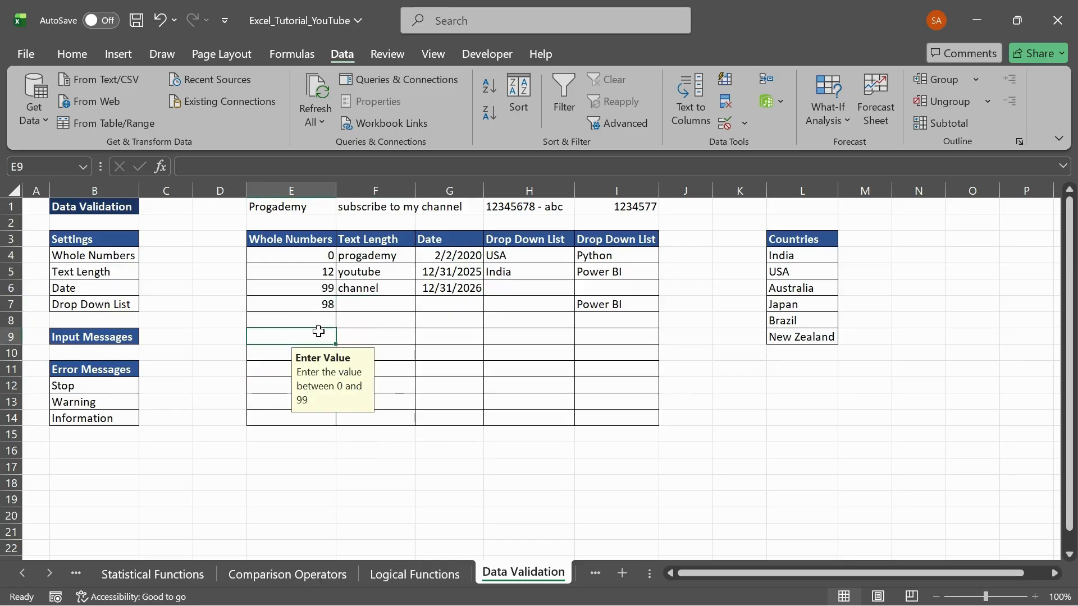
{"action": "left_click", "coordinate": [384, 302]}
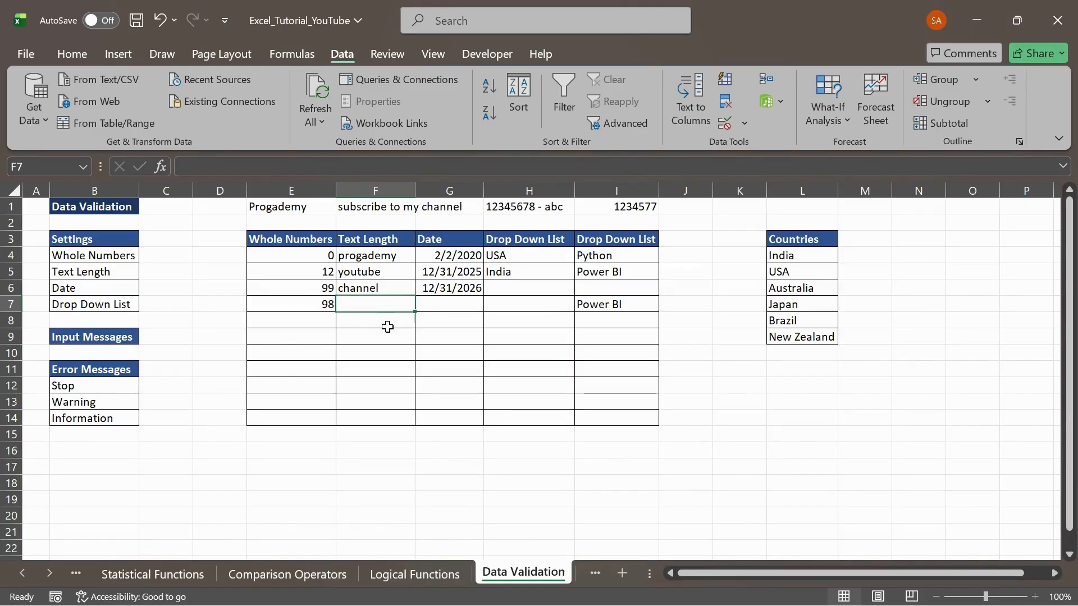
Step: Open the error alert settings for F4:F14 in the Text Length column and choose the Stop style
{"action": "left_click_drag", "start_coordinate": [93, 384], "coordinate": [89, 417]}
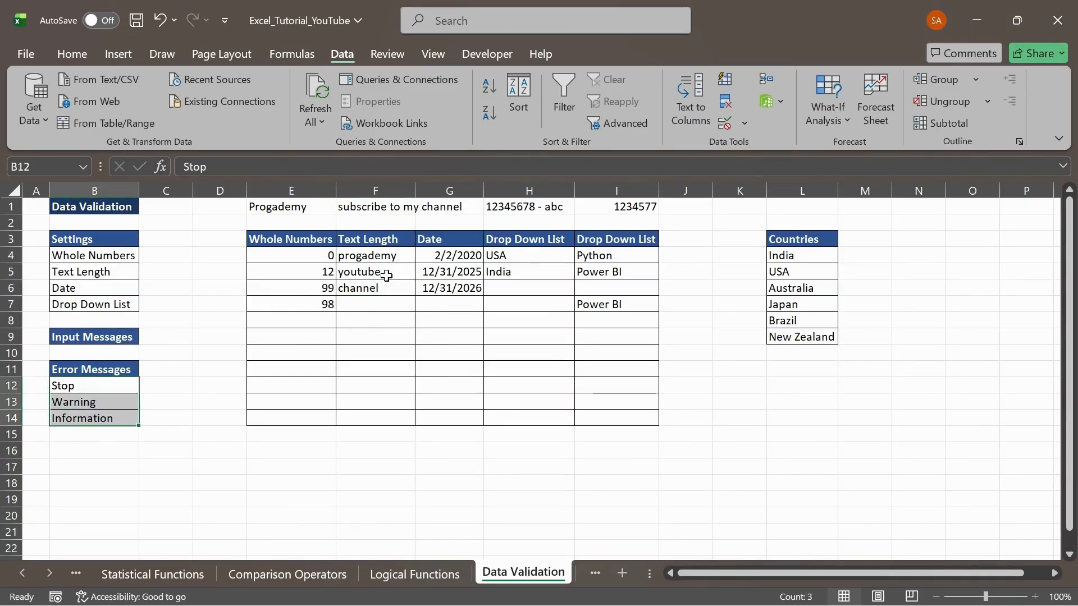
{"action": "left_click", "coordinate": [289, 318]}
{"action": "left_click", "coordinate": [377, 252]}
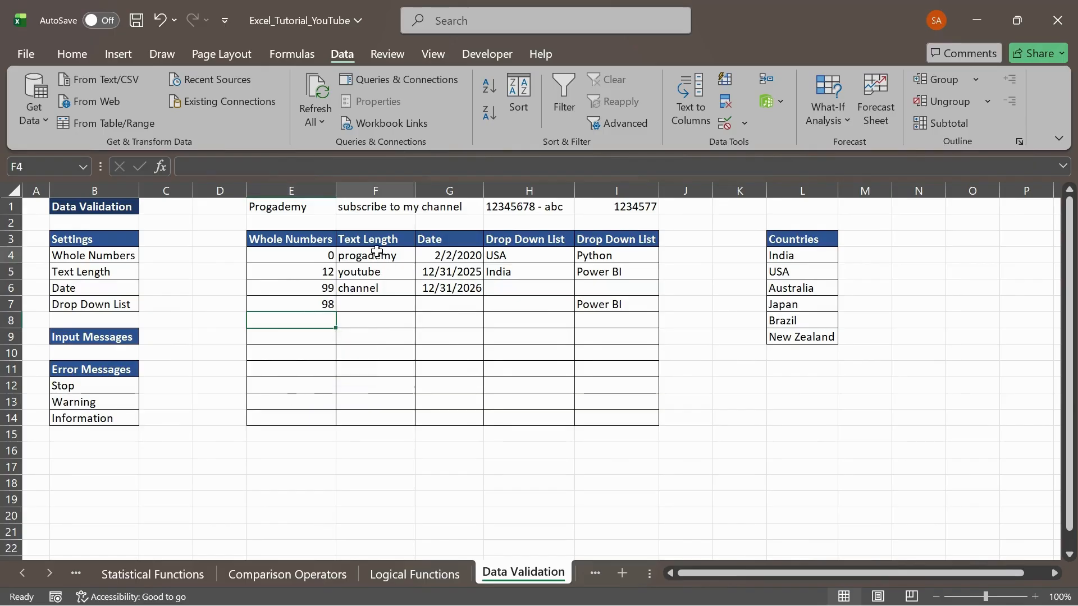
{"action": "left_click_drag", "start_coordinate": [377, 253], "coordinate": [382, 421]}
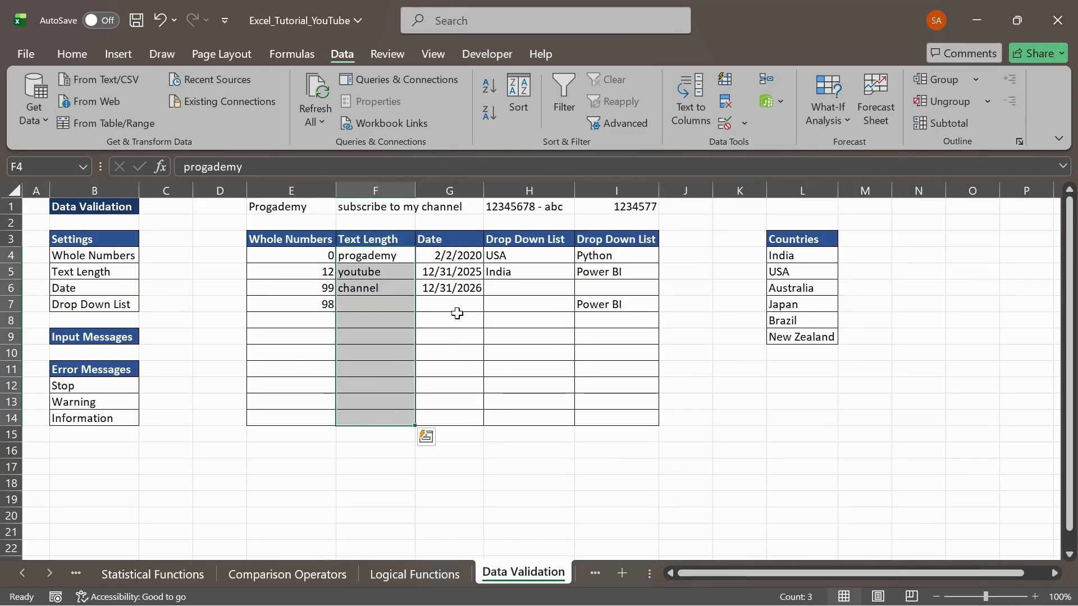
{"action": "left_click", "coordinate": [725, 125]}
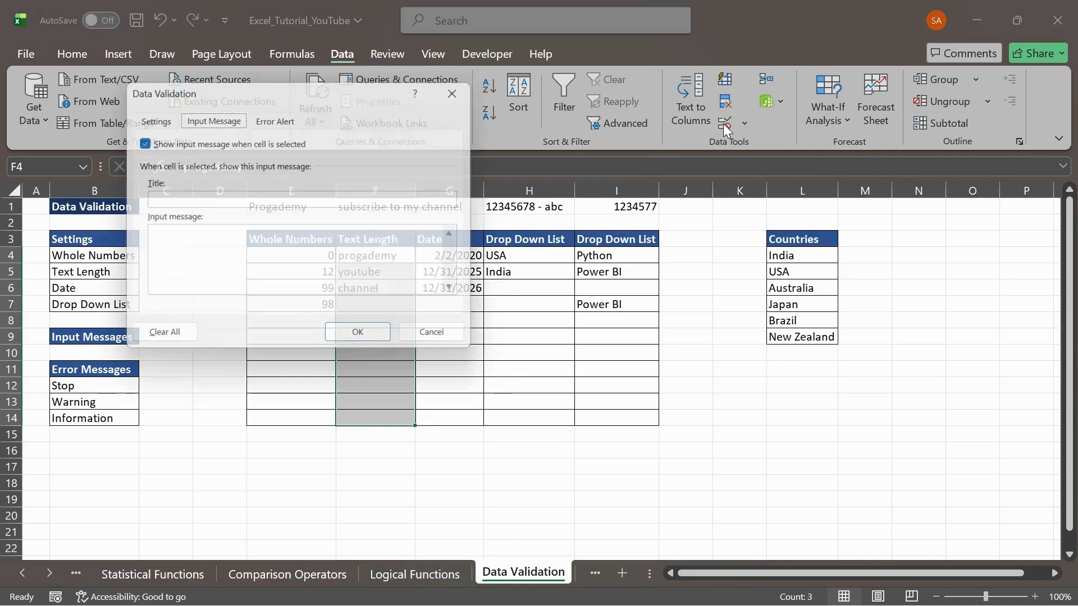
{"action": "left_click", "coordinate": [272, 117]}
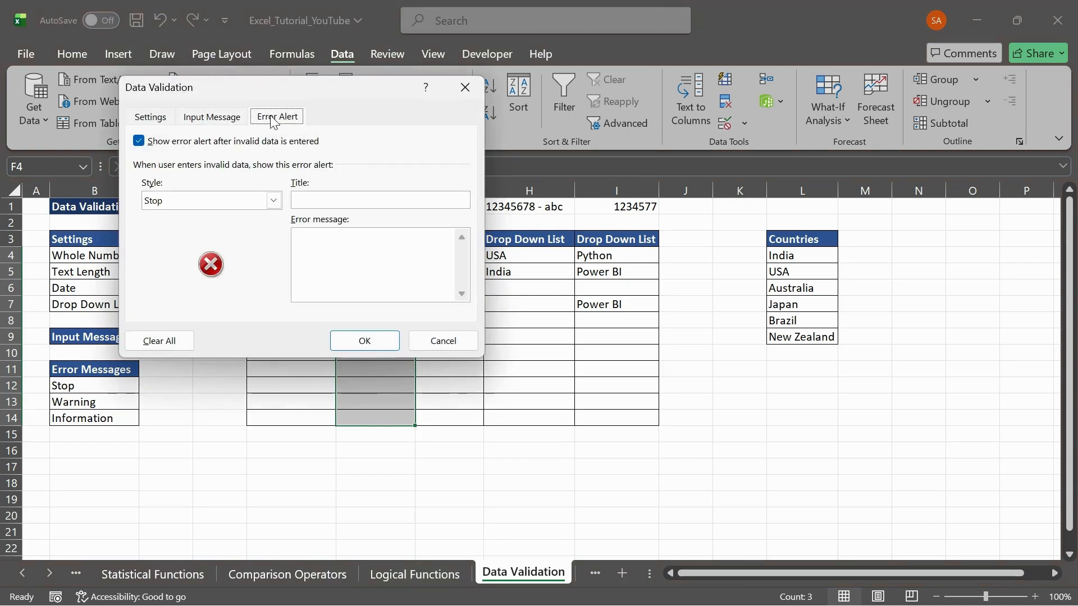
{"action": "left_click", "coordinate": [272, 200]}
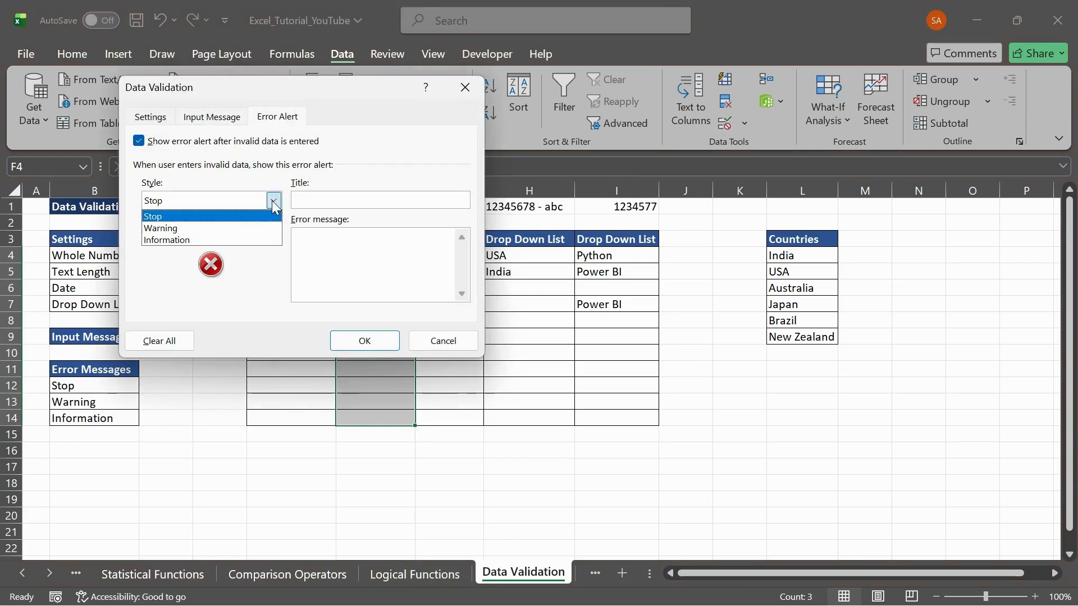
{"action": "left_click", "coordinate": [190, 218]}
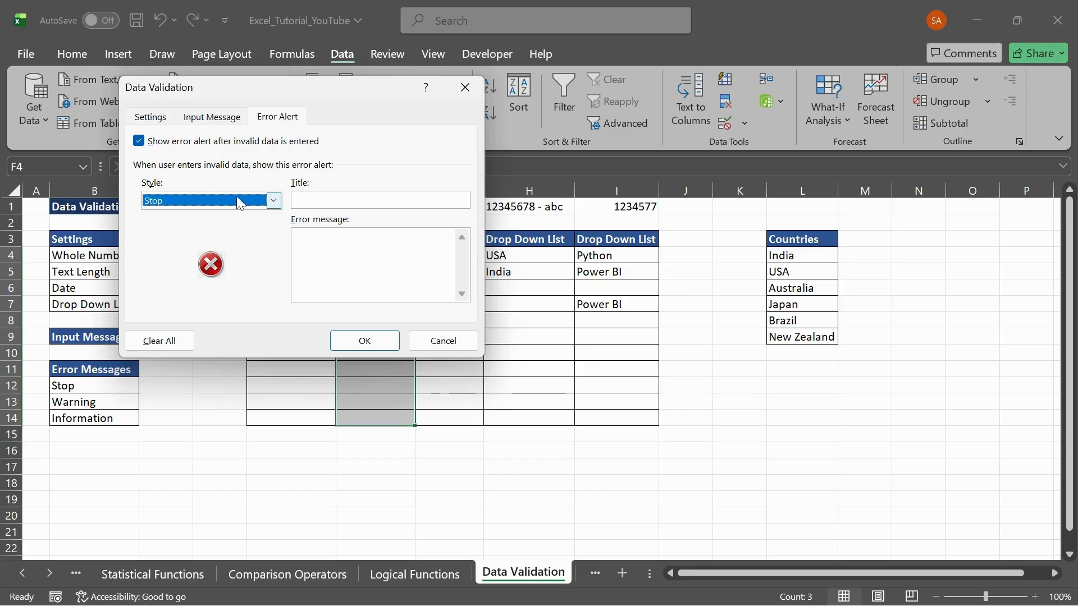
Step: Try the Information and Warning styles for the error alert and return it to Stop
{"action": "left_click", "coordinate": [274, 201]}
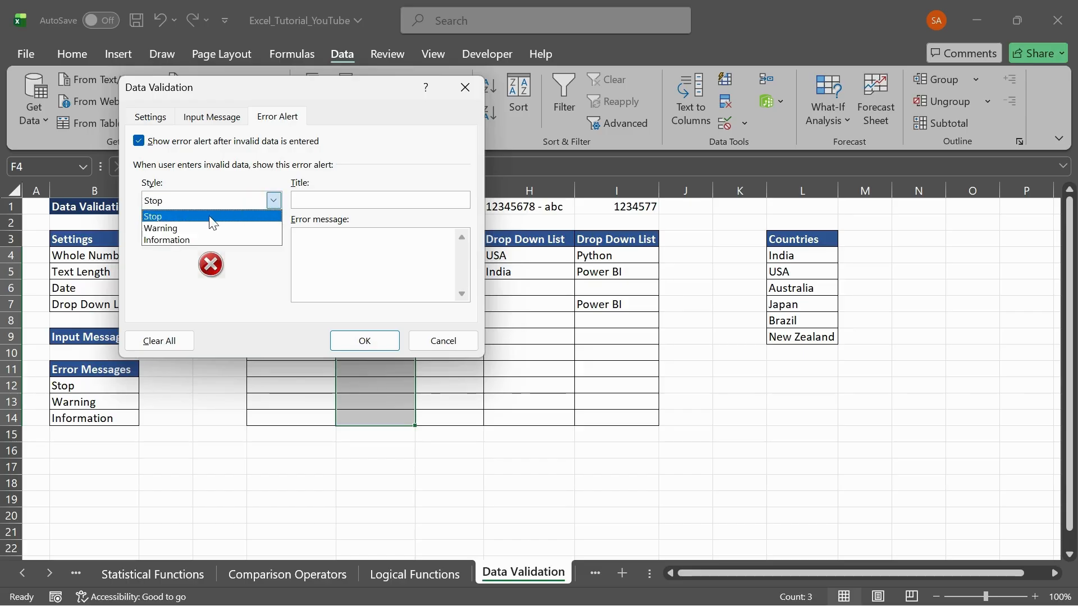
{"action": "left_click", "coordinate": [201, 240]}
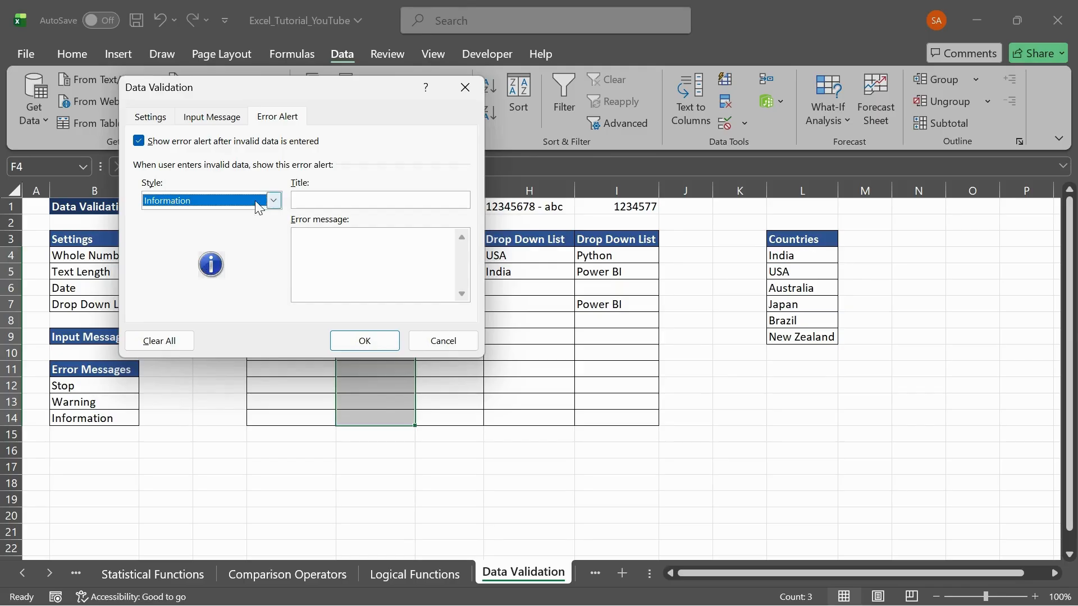
{"action": "left_click", "coordinate": [256, 204]}
{"action": "left_click", "coordinate": [215, 226]}
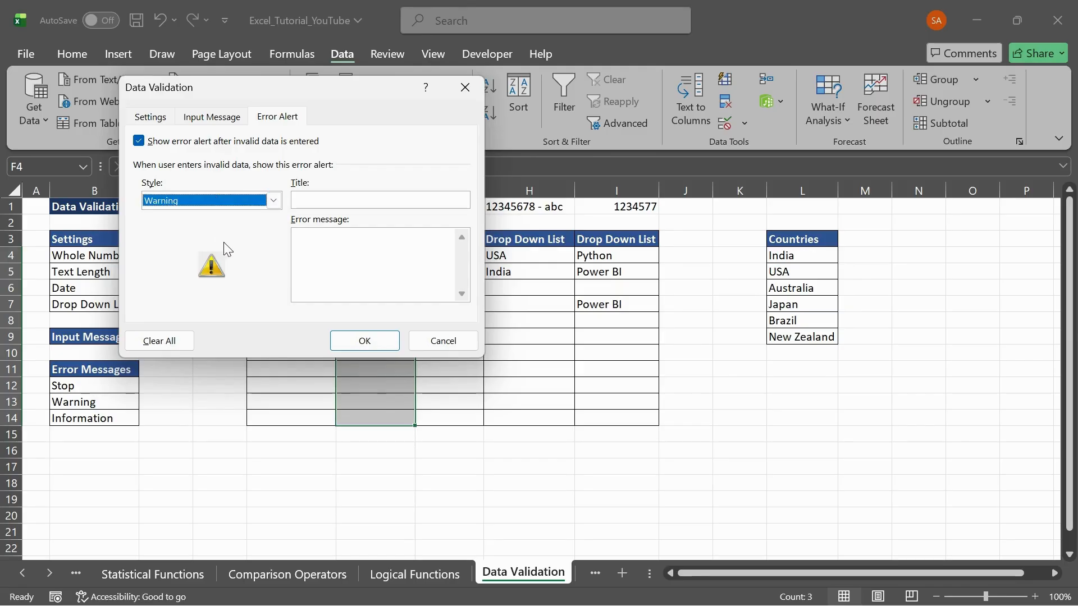
{"action": "left_click", "coordinate": [272, 201]}
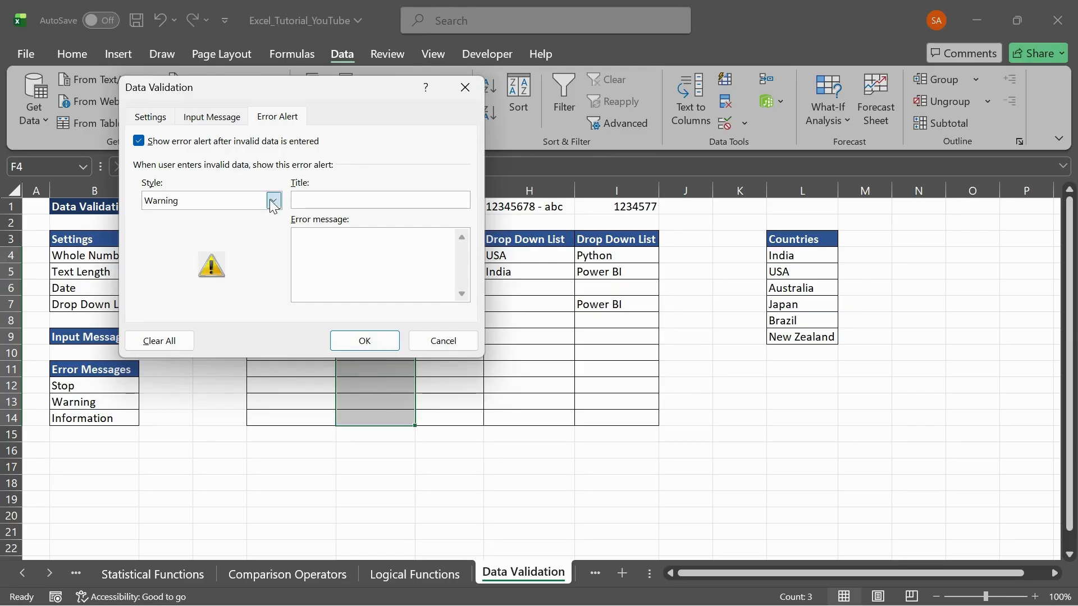
{"action": "left_click", "coordinate": [217, 214]}
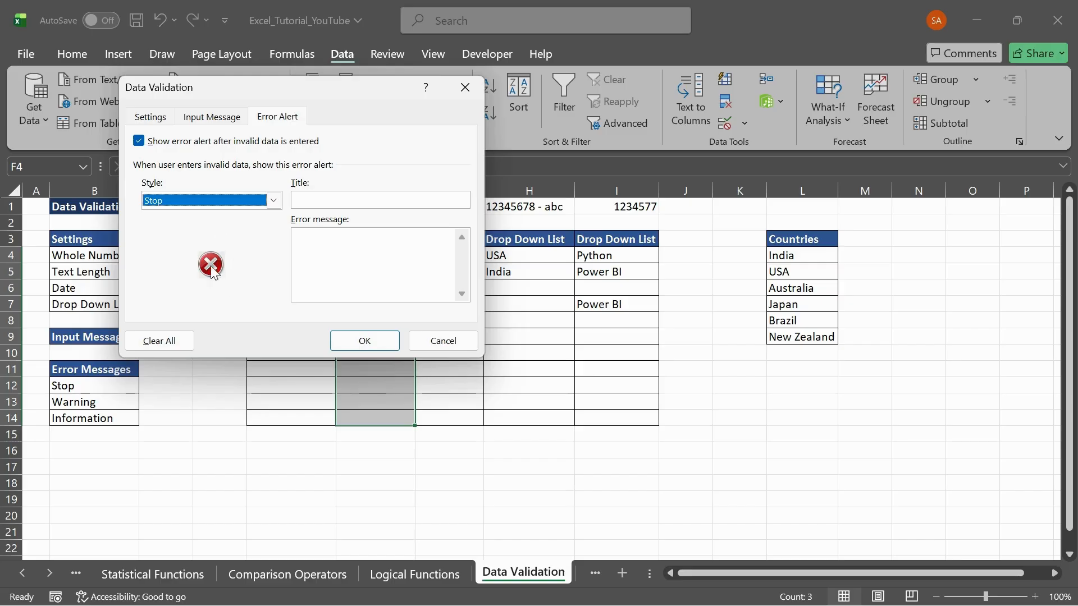
Step: Title the error alert "Wrong input" with the message "You have entered wrong input. Please check and enter correctly." and apply it
{"action": "left_click", "coordinate": [315, 202]}
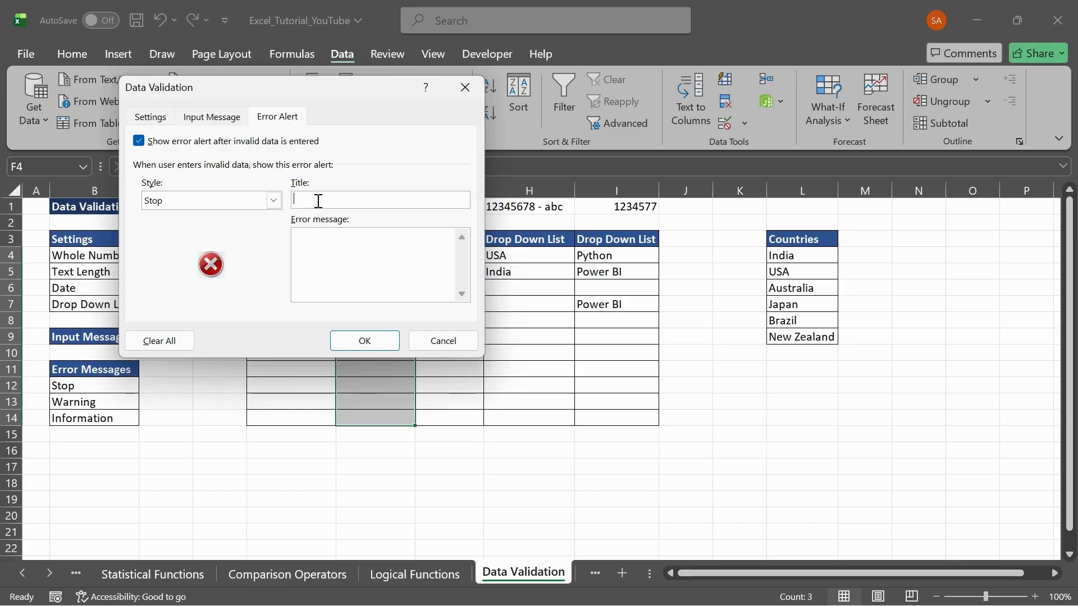
{"action": "type", "text": "Wrong input"}
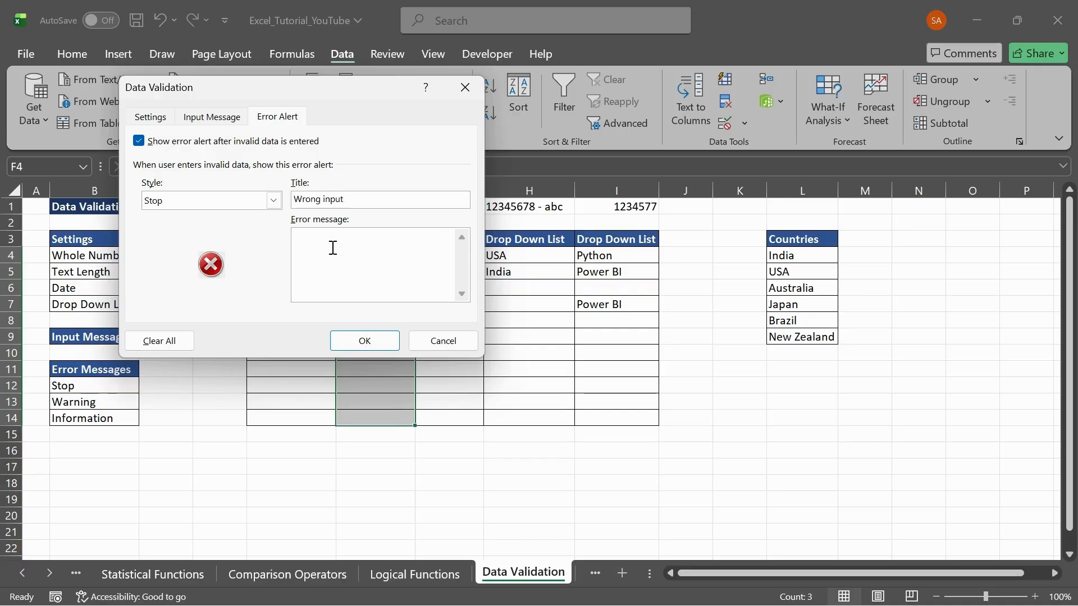
{"action": "type", "text": "You have entere"}
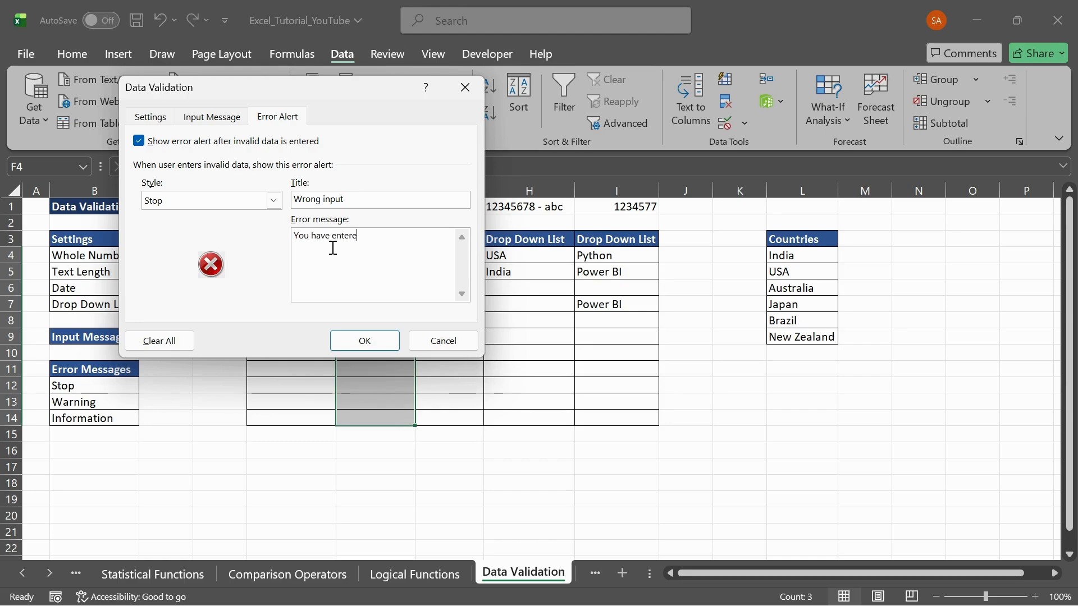
{"action": "type", "text": "d wrong input. Please"}
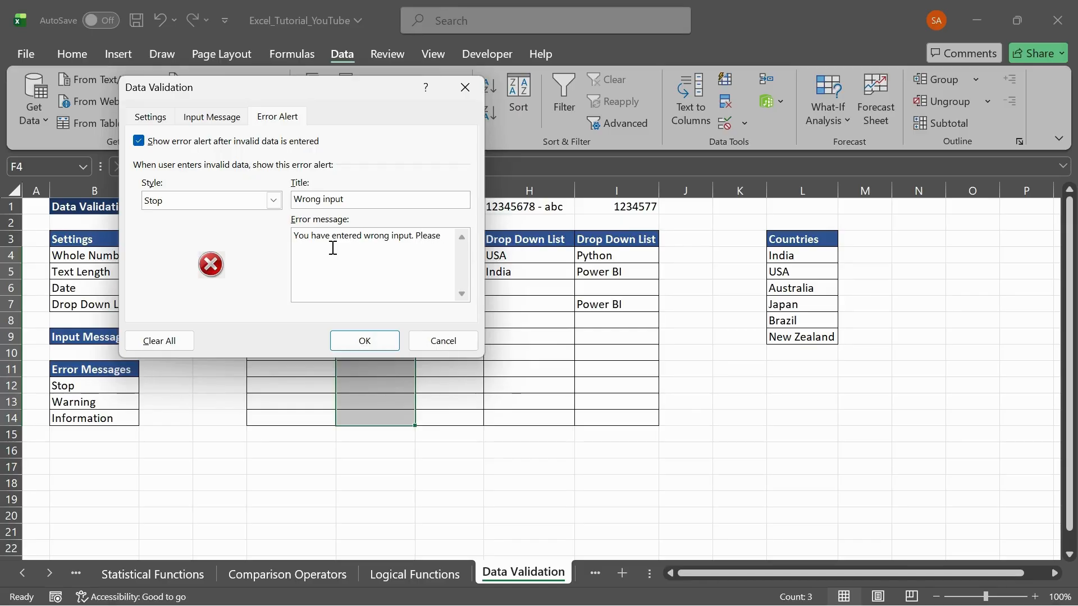
{"action": "type", "text": " check and"}
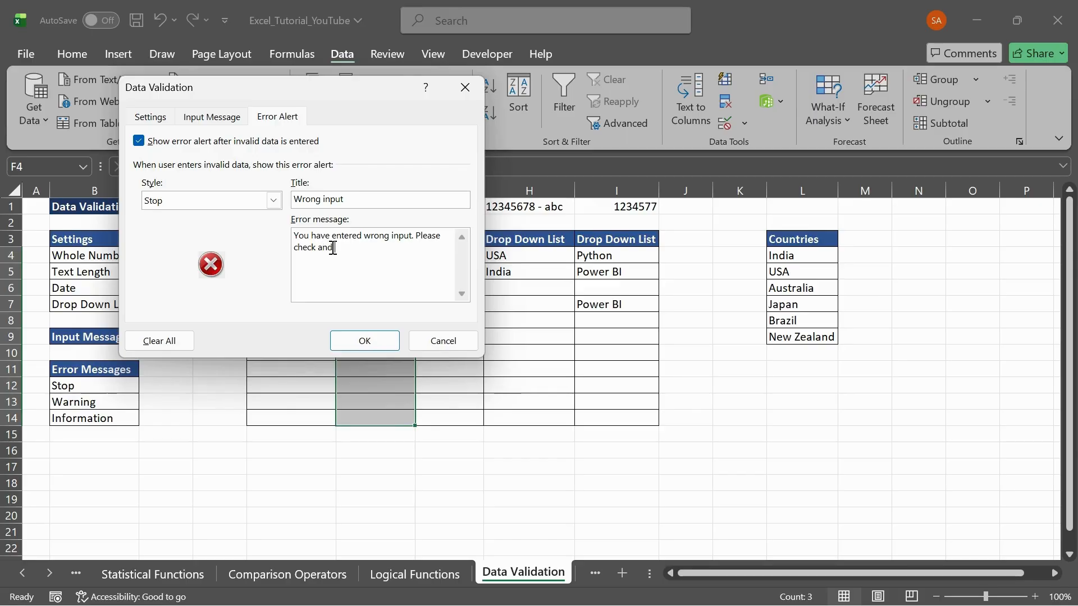
{"action": "type", "text": " enter corr"}
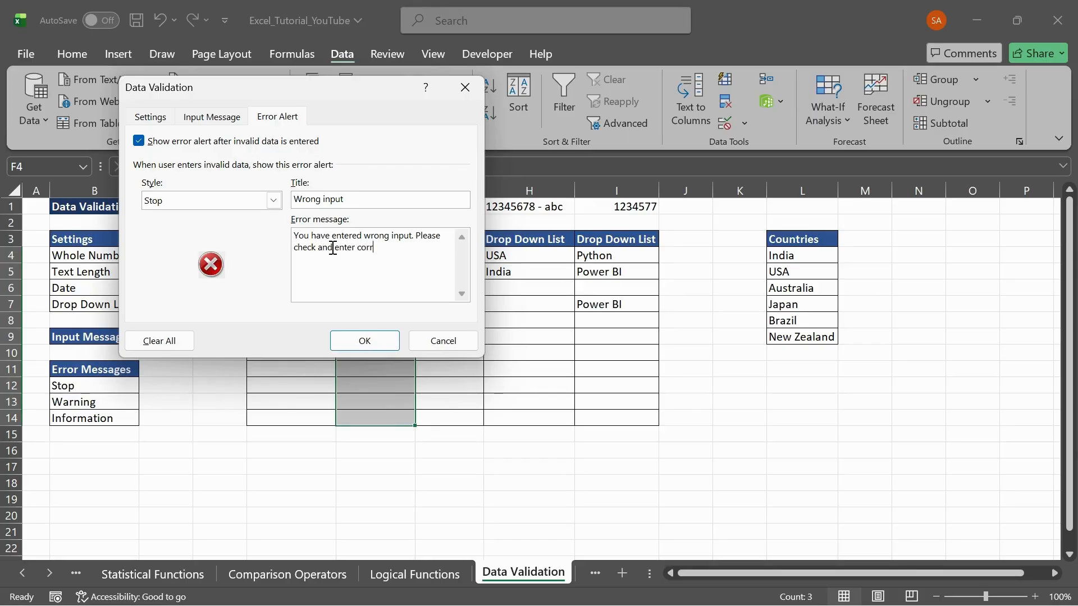
{"action": "type", "text": "ectly."}
{"action": "left_click", "coordinate": [366, 341]}
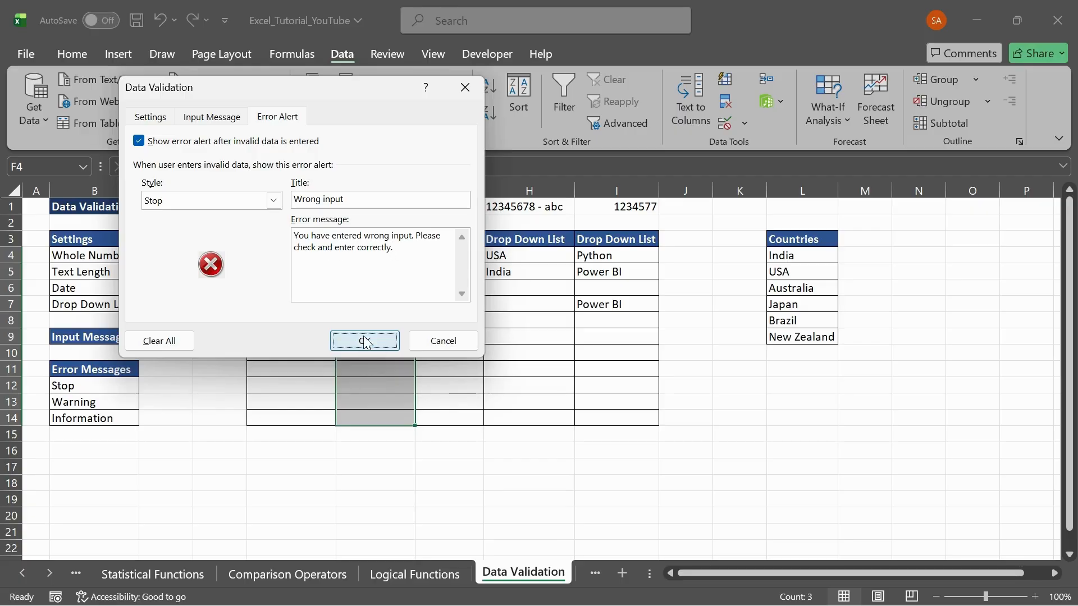
Step: Try to enter "a" in F7 to test the error alert, and cancel the entry
{"action": "left_click", "coordinate": [379, 304]}
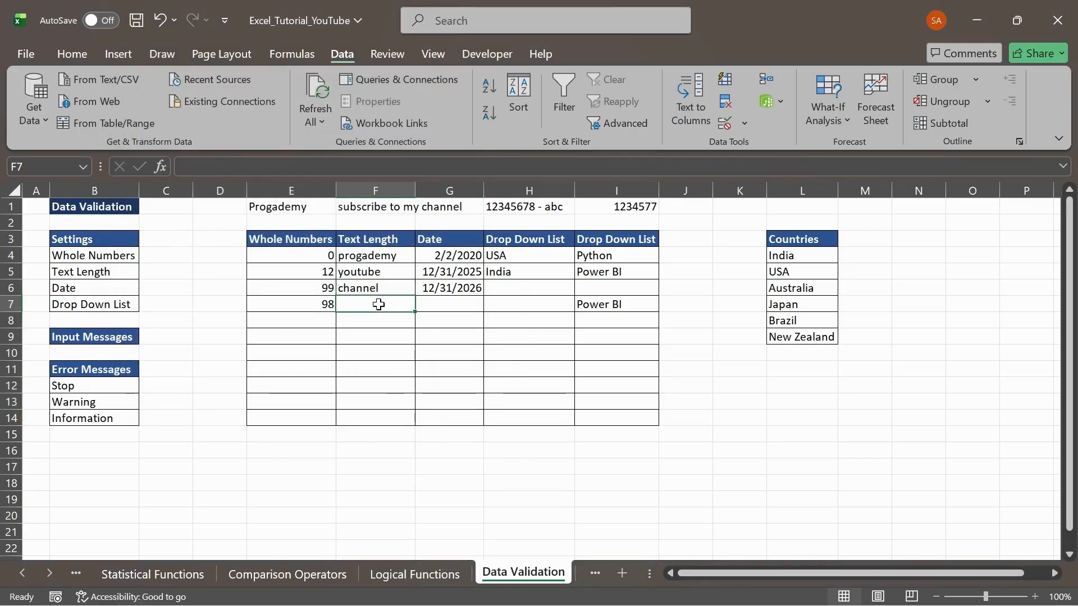
{"action": "type", "text": "a"}
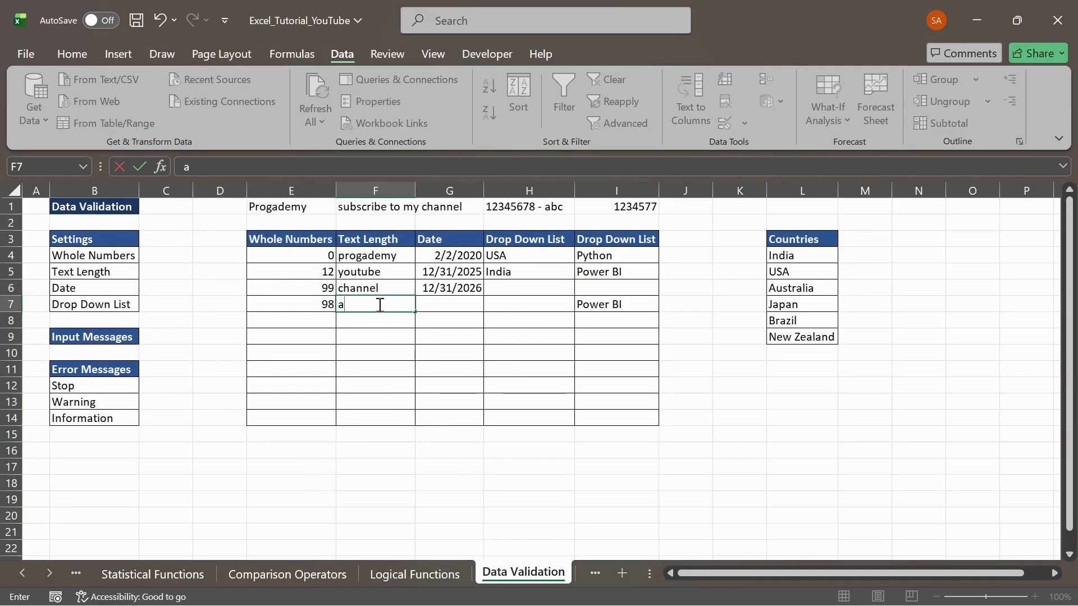
{"action": "key", "text": "Return"}
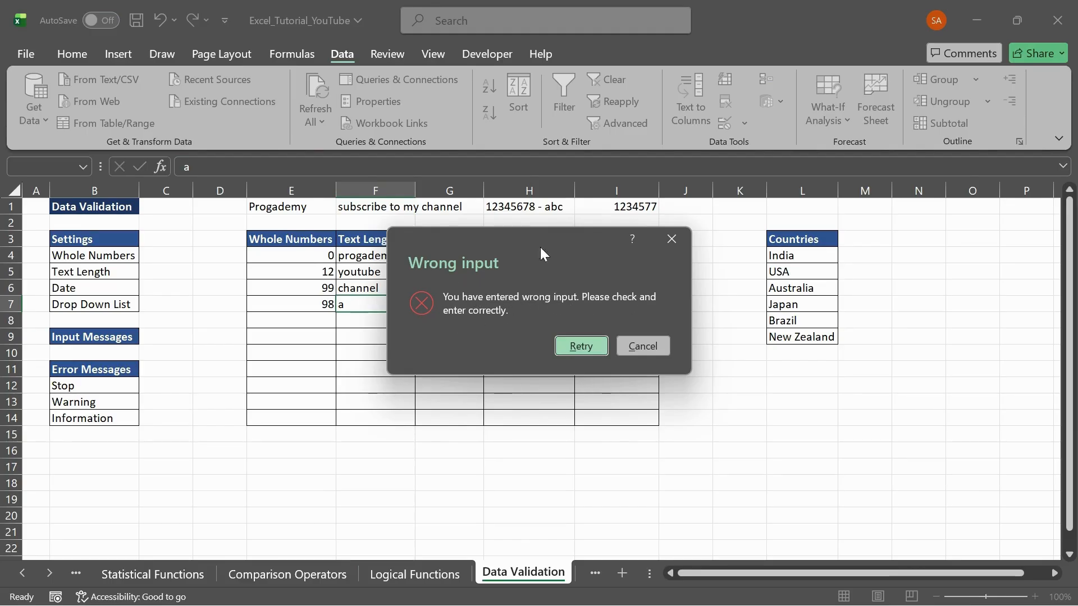
{"action": "left_click", "coordinate": [645, 346]}
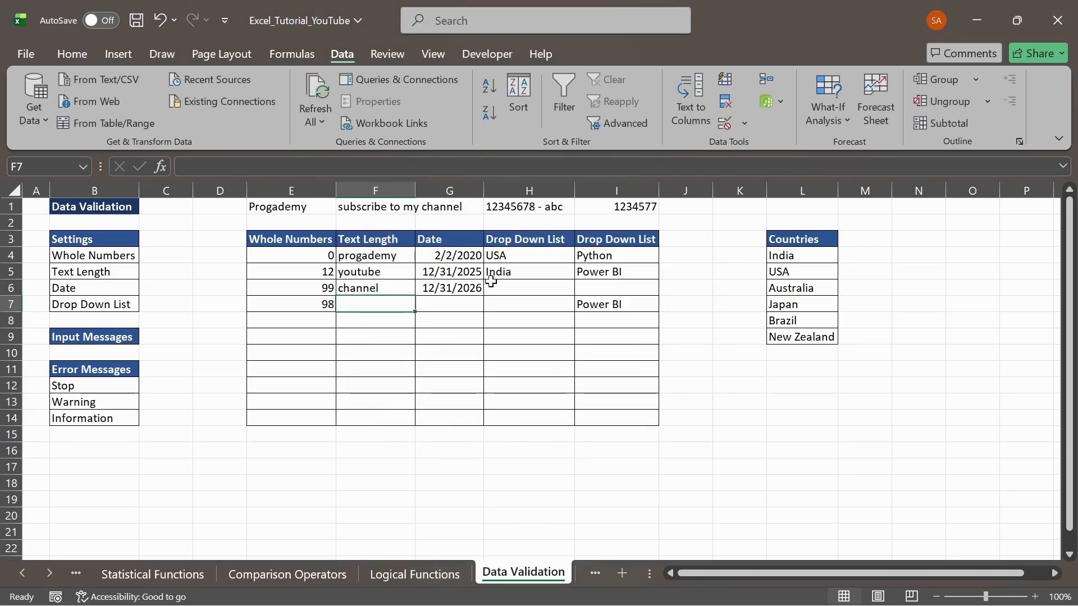
Step: Review the available error alert styles for F7 and close the validation settings without changes
{"action": "left_click", "coordinate": [723, 120]}
{"action": "left_click", "coordinate": [187, 197]}
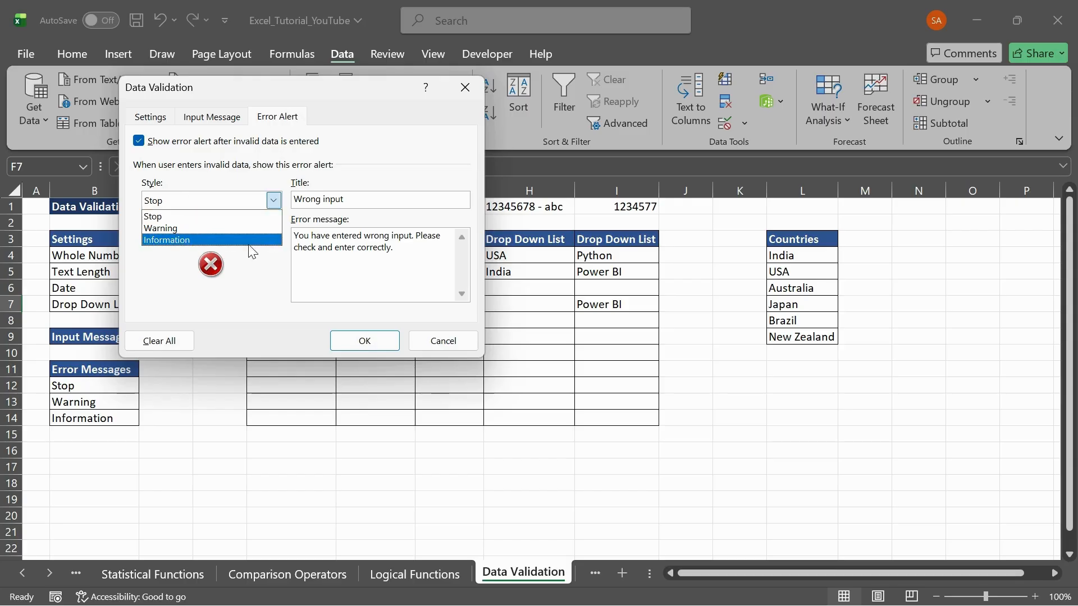
{"action": "left_click", "coordinate": [414, 341]}
{"action": "left_click", "coordinate": [415, 339]}
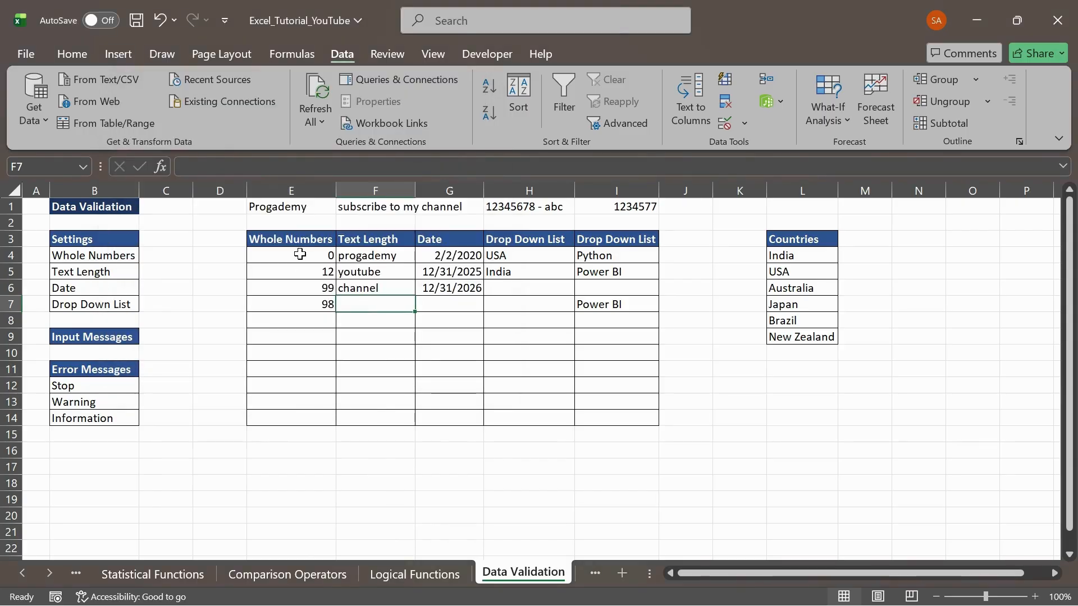
Step: Select cells across the Whole Numbers, Text Length, Date and Drop Down List columns to review their input messages and in-cell lists
{"action": "left_click_drag", "start_coordinate": [298, 254], "coordinate": [300, 278]}
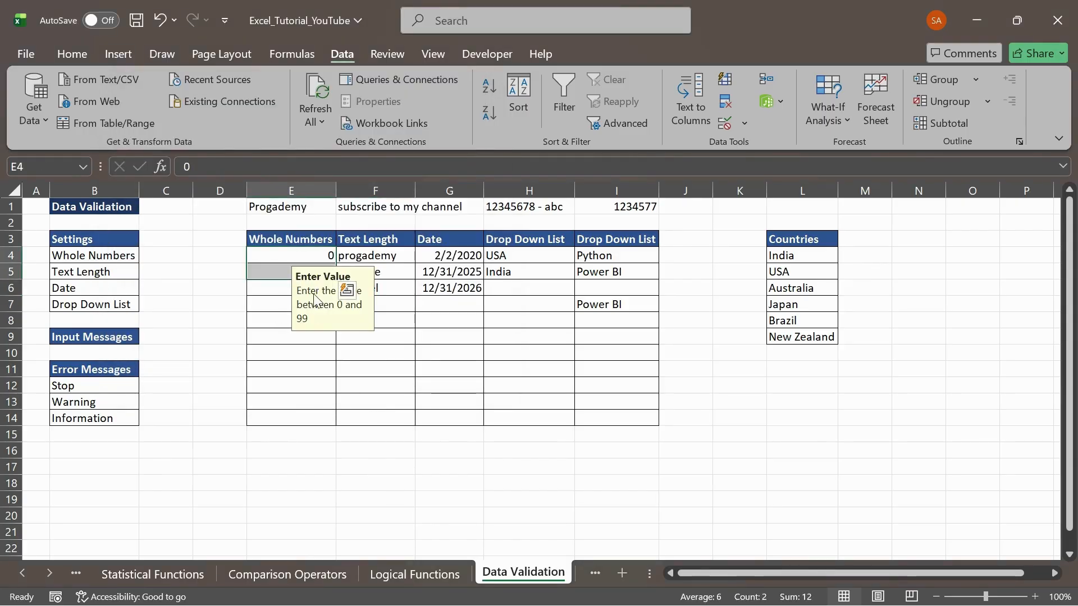
{"action": "left_click", "coordinate": [275, 303]}
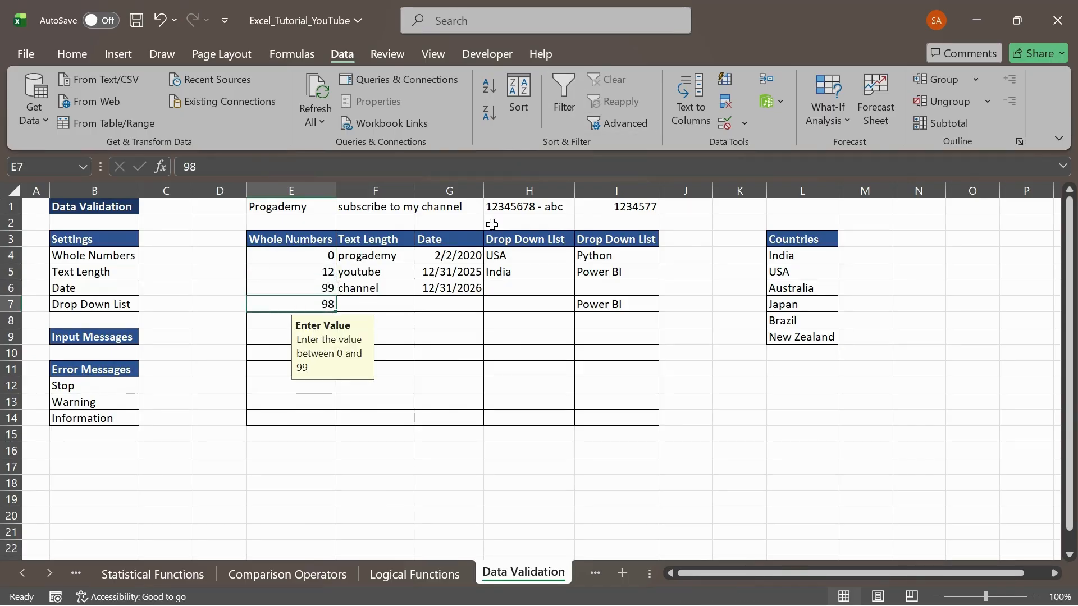
{"action": "left_click", "coordinate": [289, 259]}
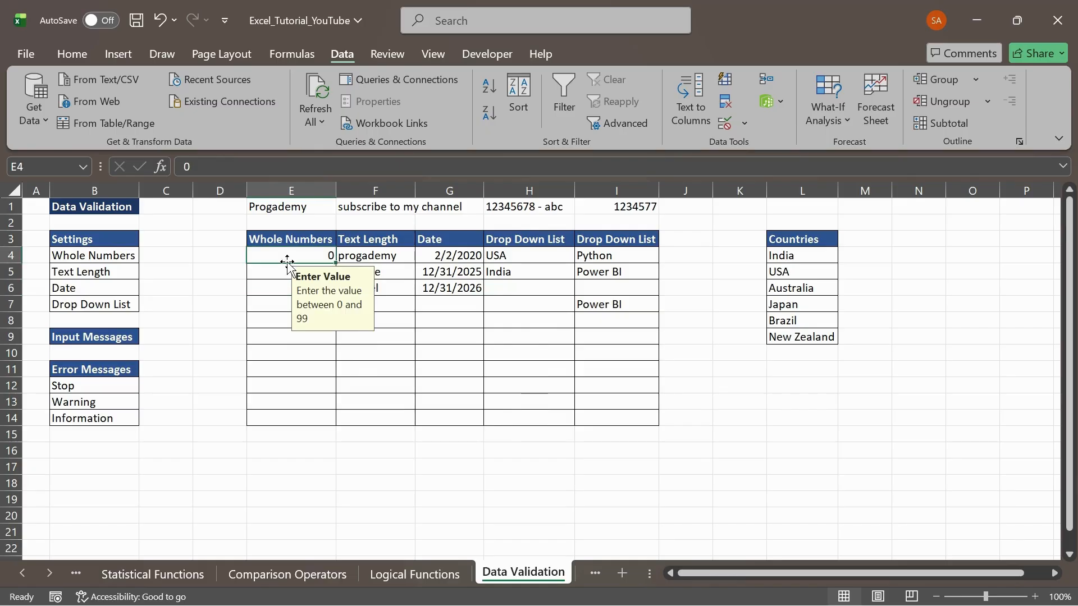
{"action": "left_click", "coordinate": [406, 266]}
{"action": "left_click", "coordinate": [464, 259]}
{"action": "left_click", "coordinate": [538, 259]}
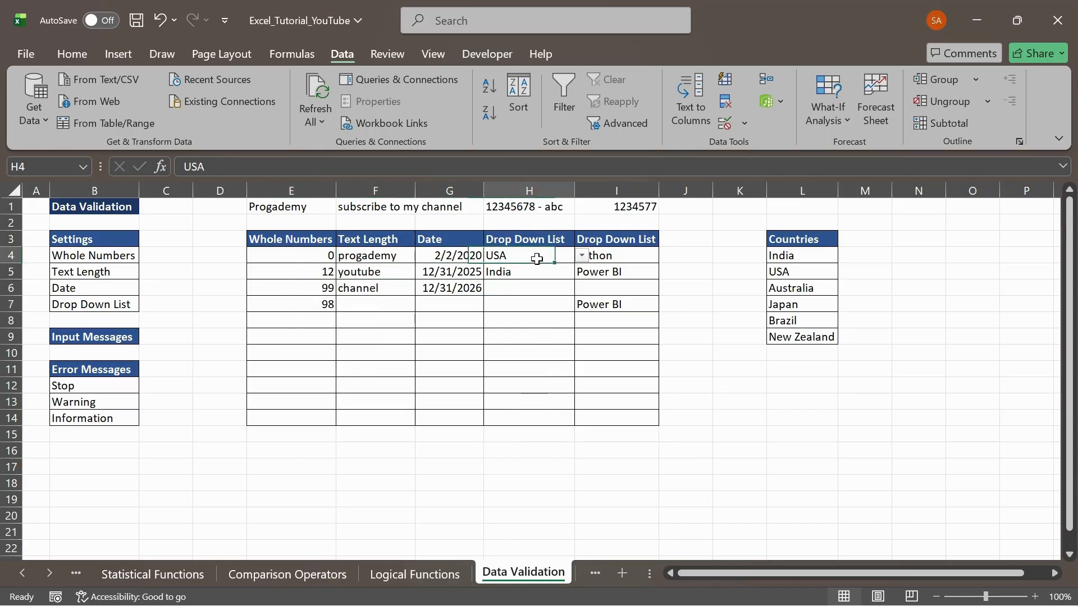
{"action": "left_click", "coordinate": [621, 258]}
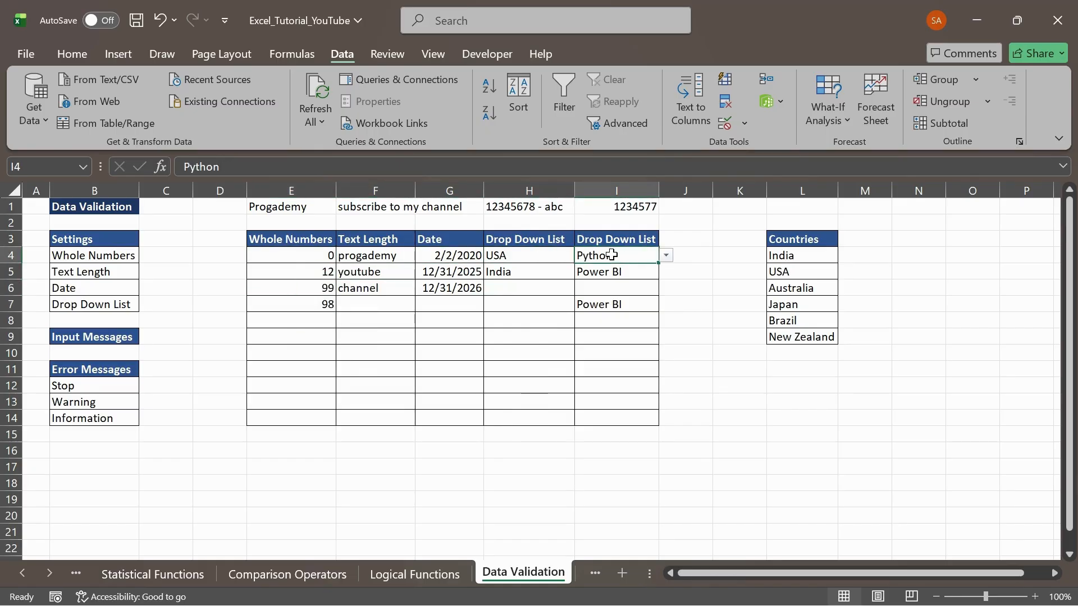
{"action": "left_click", "coordinate": [506, 258]}
{"action": "left_click", "coordinate": [501, 335]}
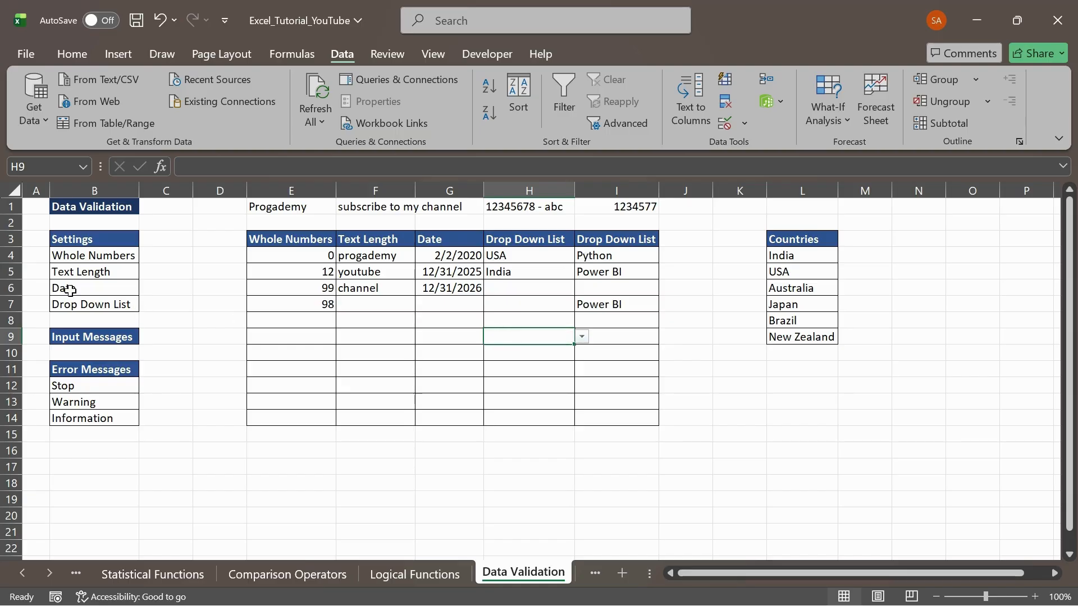